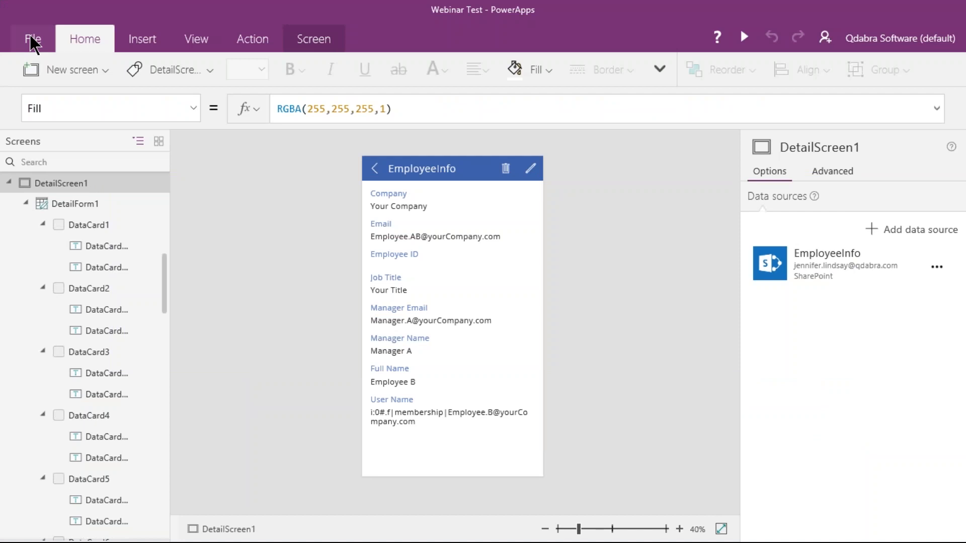
click(30, 37)
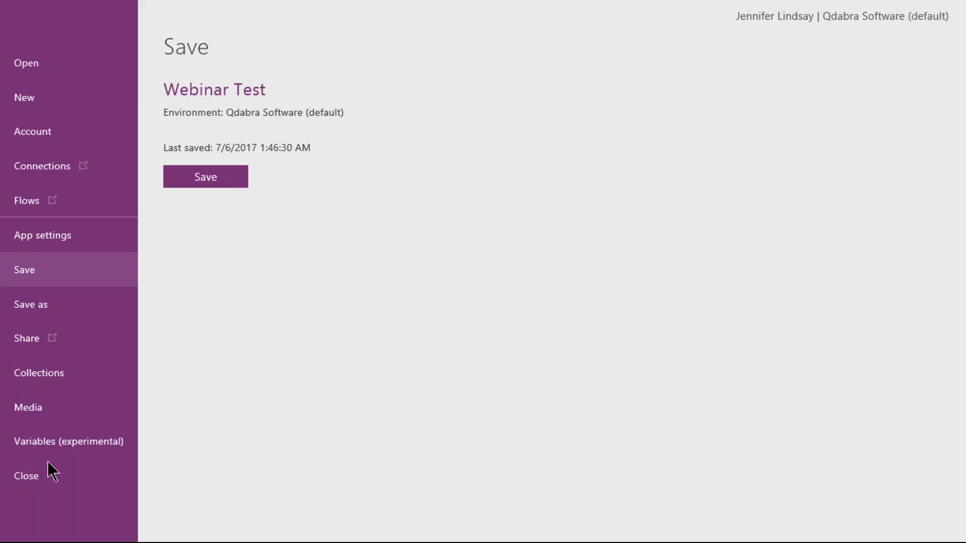
key(Escape)
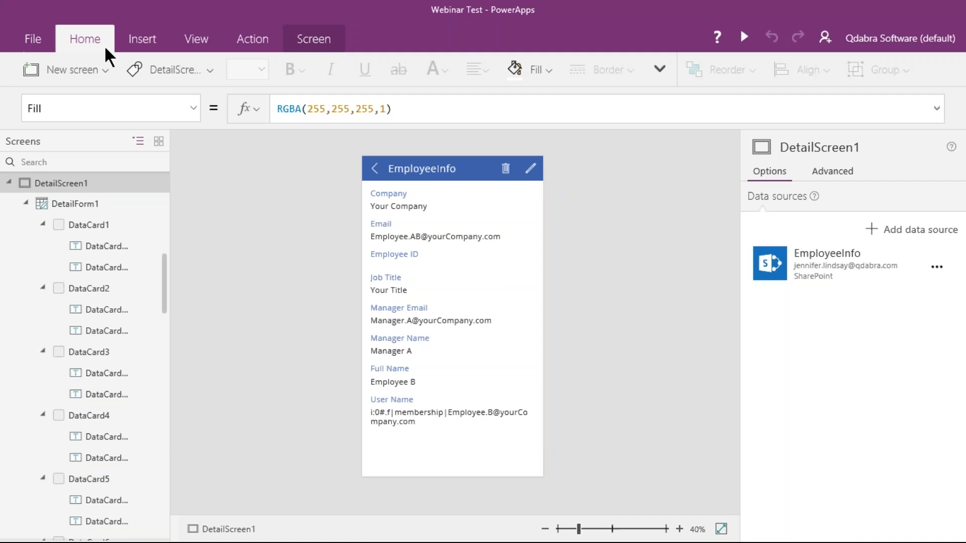
click(24, 45)
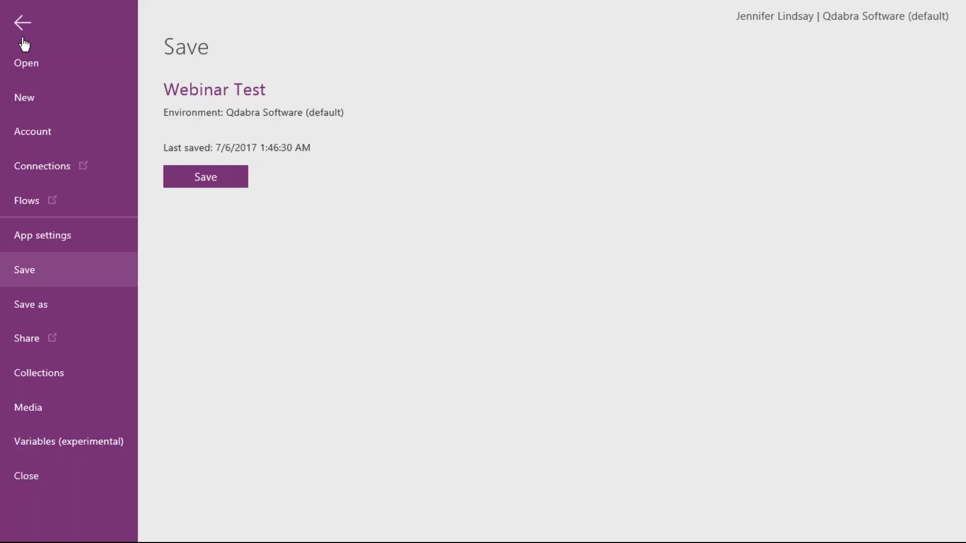
key(Escape)
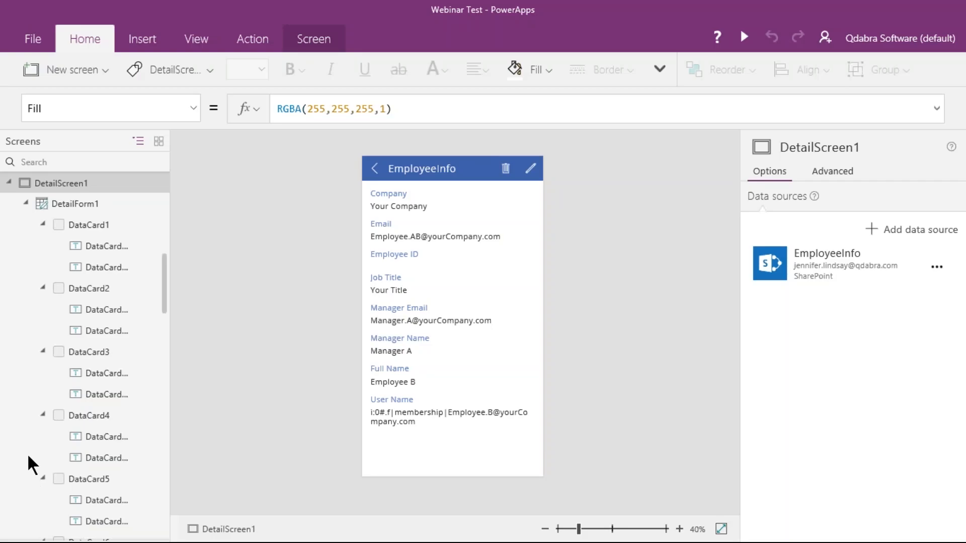
click(31, 40)
key(Escape)
Close the Webinar Test app without saving its changes
click(35, 44)
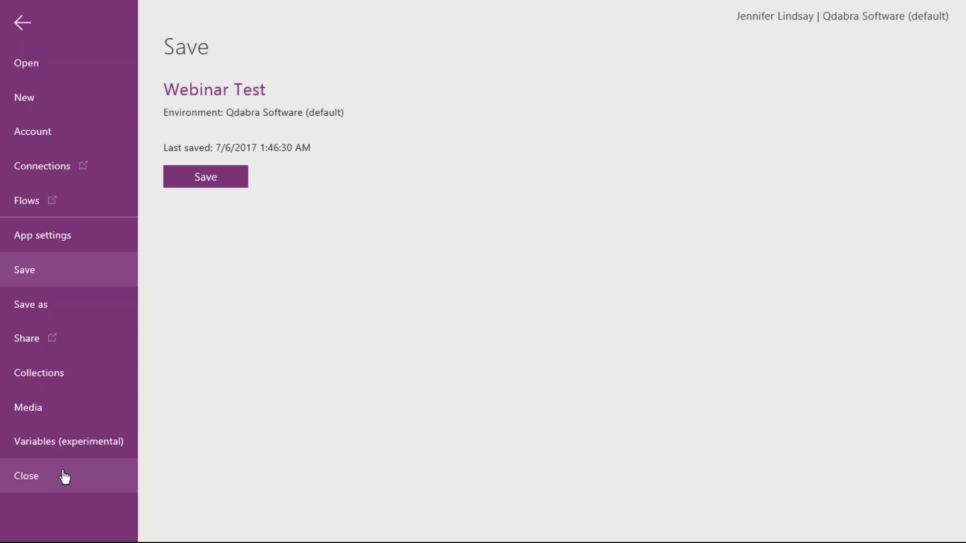
click(33, 476)
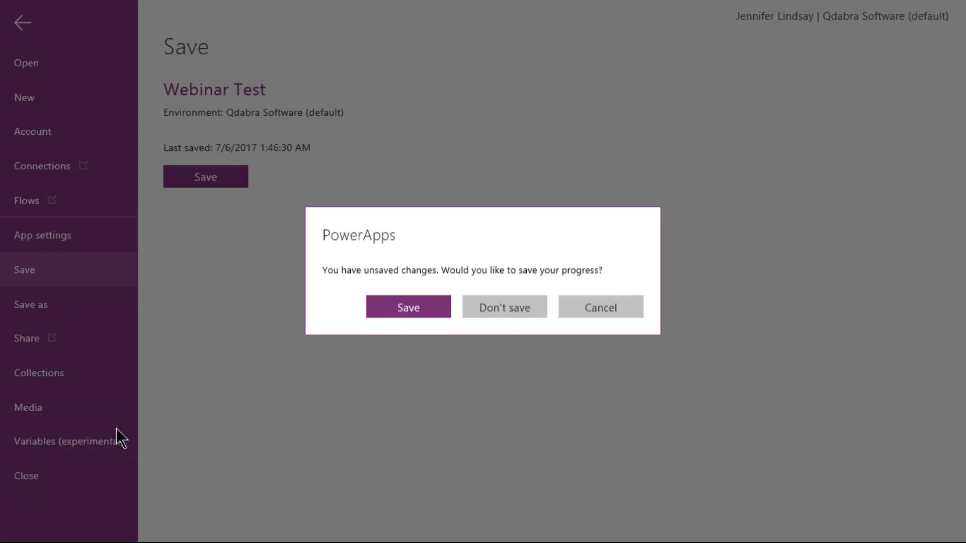
click(506, 311)
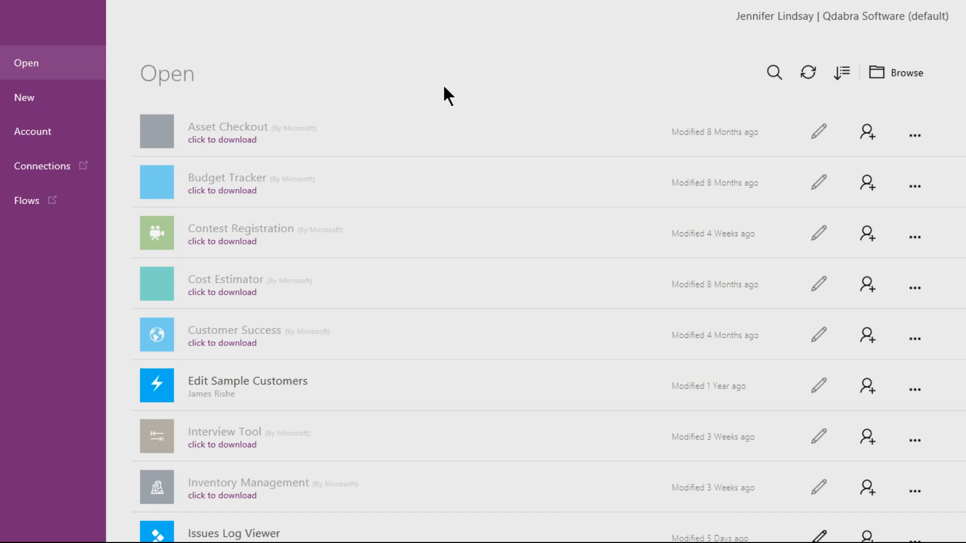
Start a new app and look through the existing data connections, returning to the new-app page
click(26, 98)
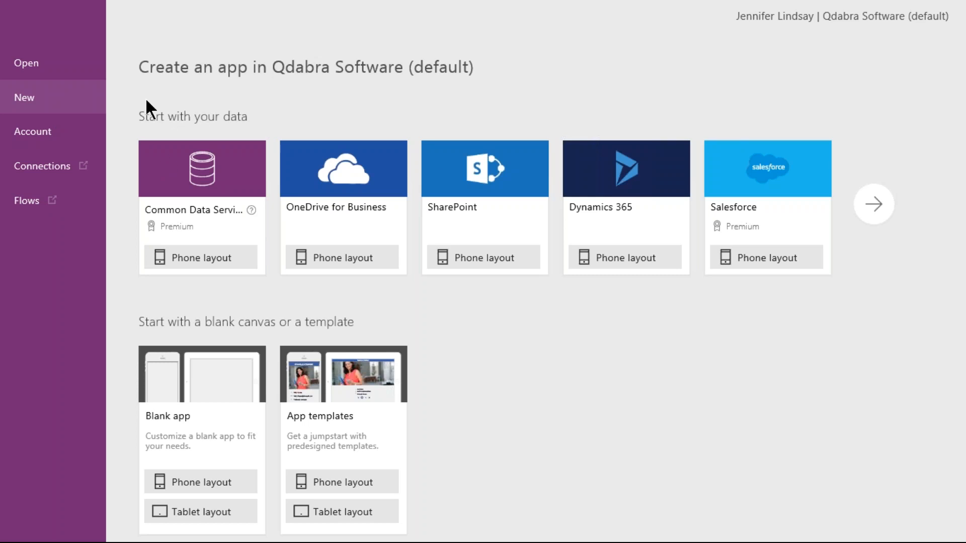
click(872, 206)
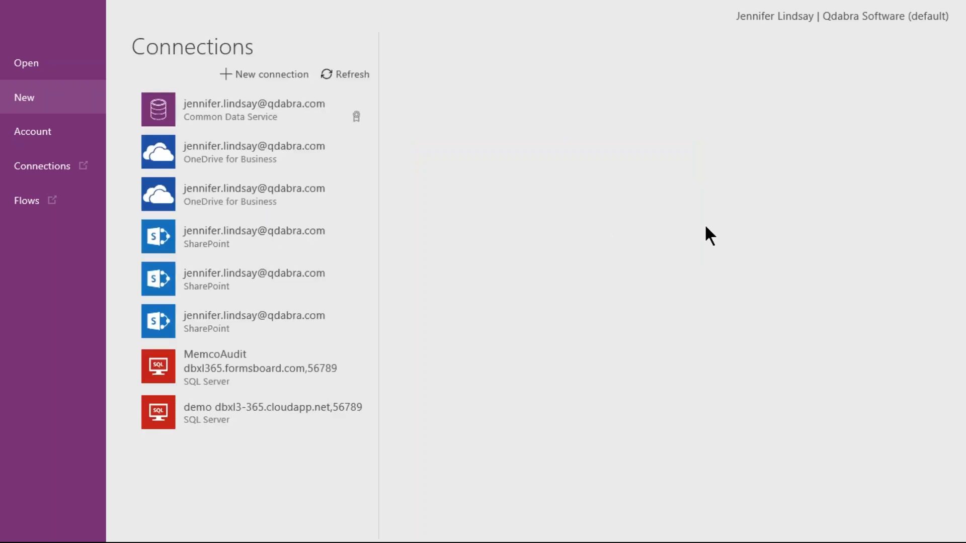
click(25, 97)
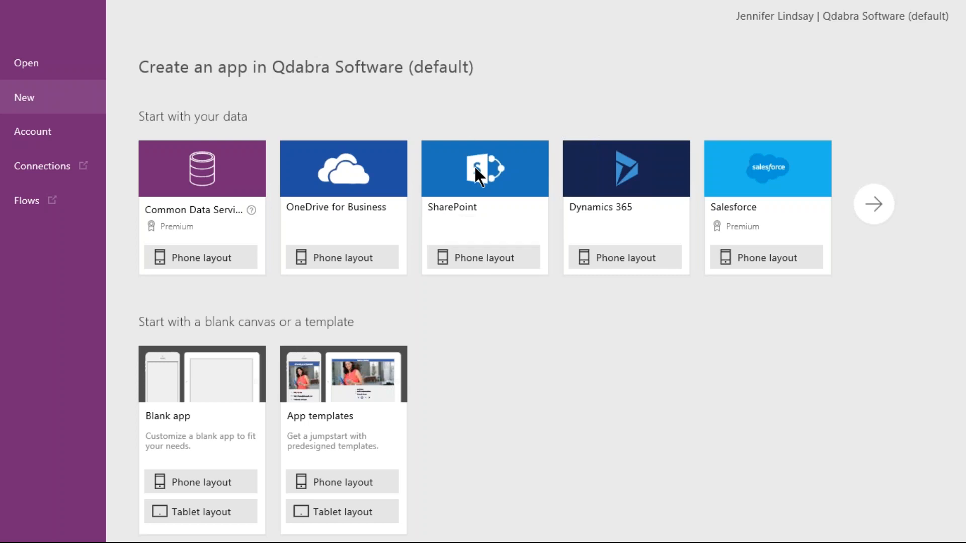
click(484, 259)
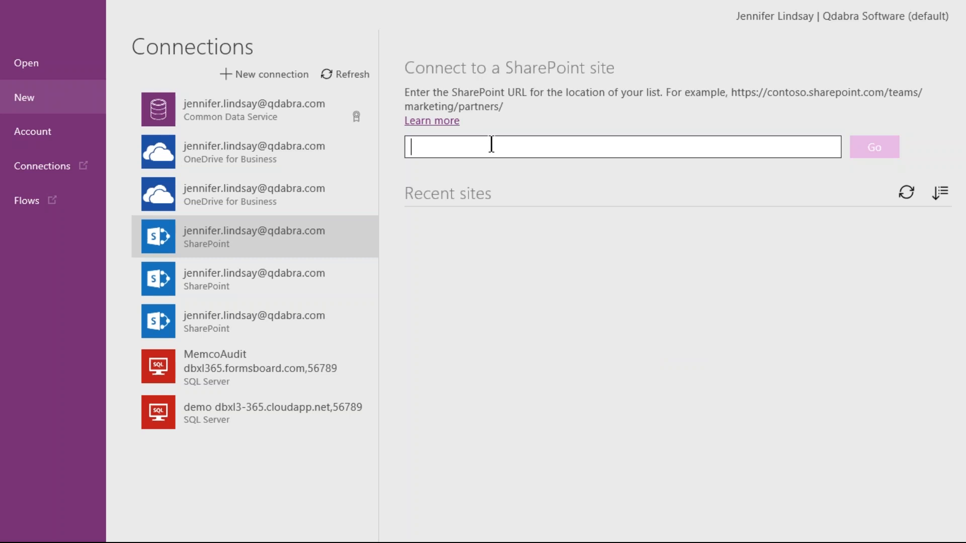
text(https)
text(:)
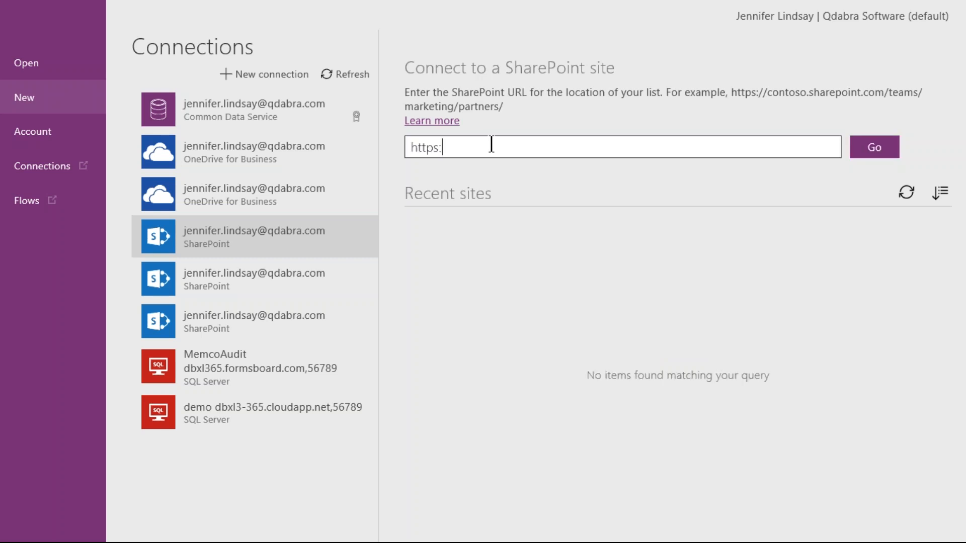
text(//qdabra.sharepoint.com/consulting)
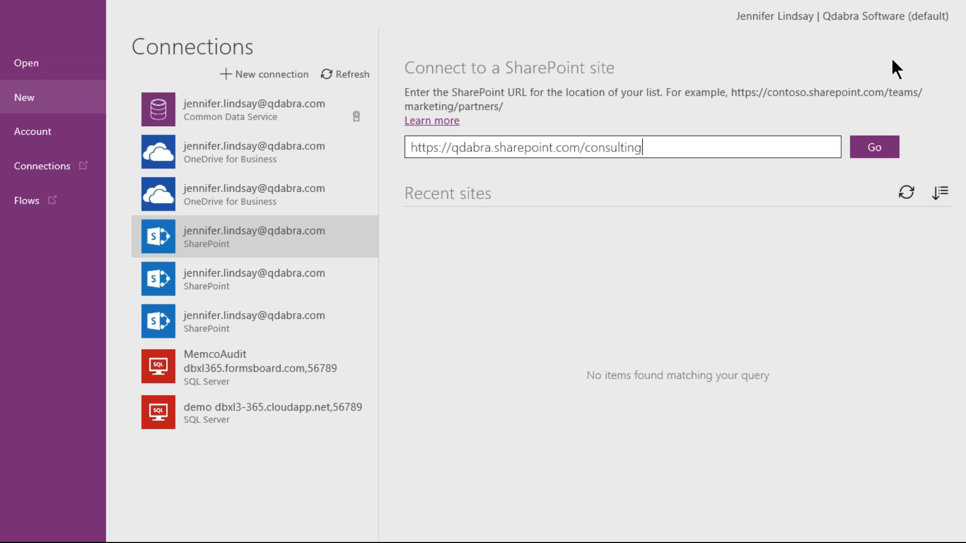
click(875, 149)
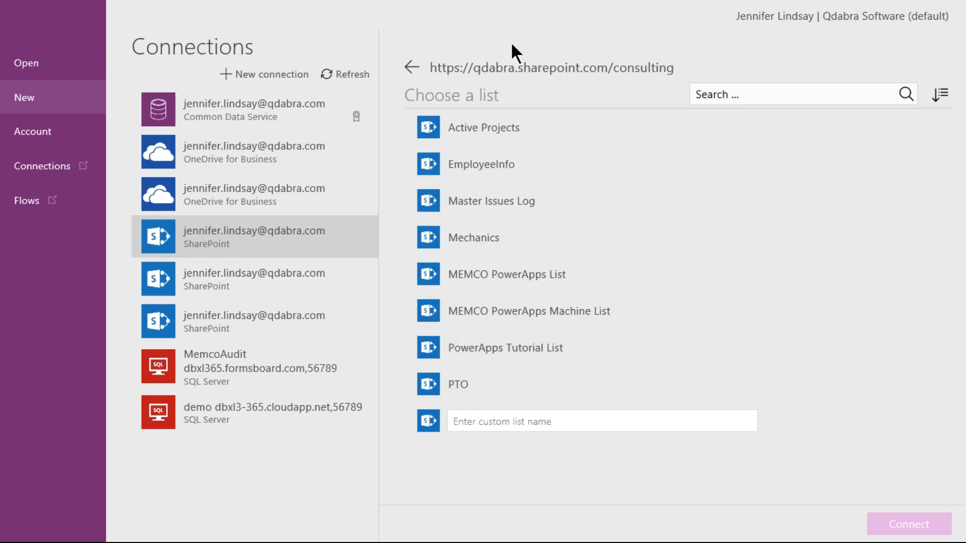
click(480, 171)
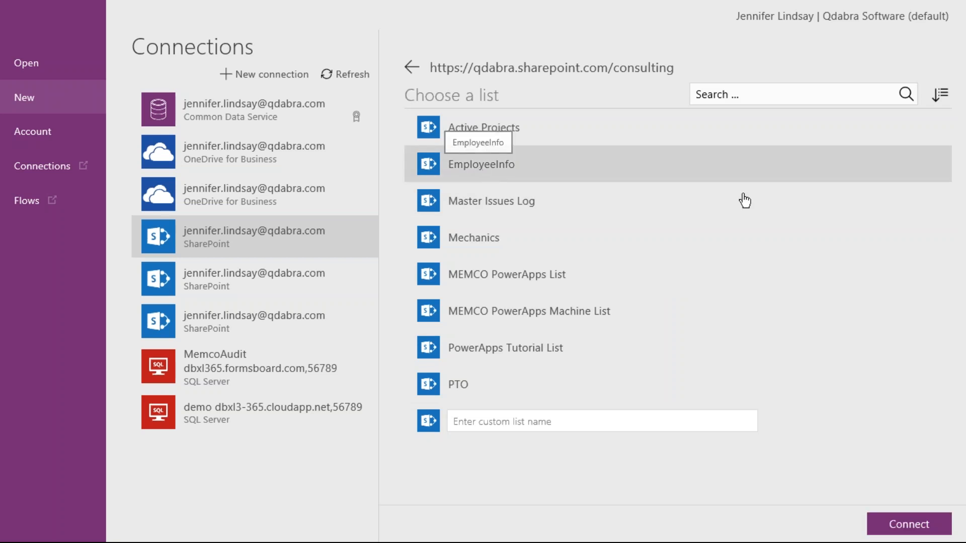
click(909, 525)
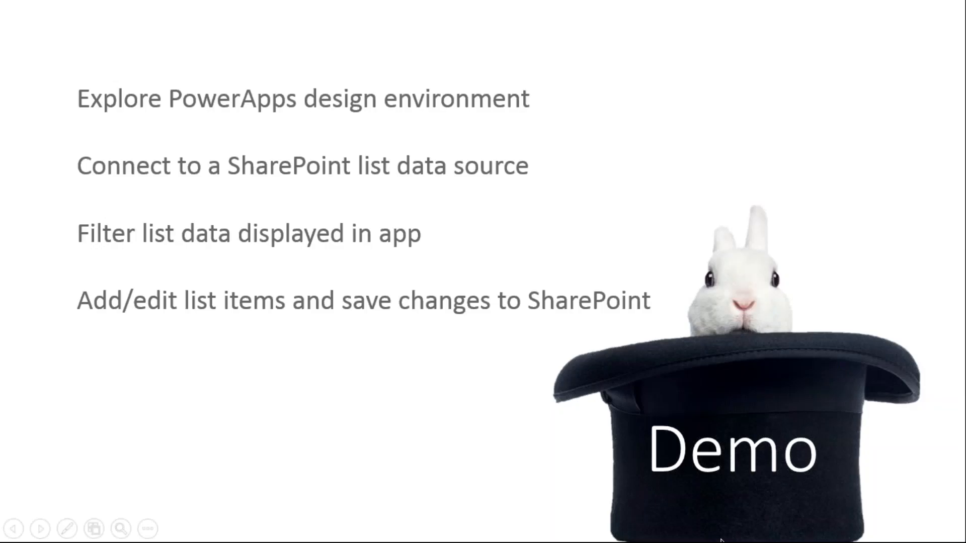
Switch to the Webinar Demo app in the browser and examine its screens, their available actions and the new-screen layouts
key(alt+Tab)
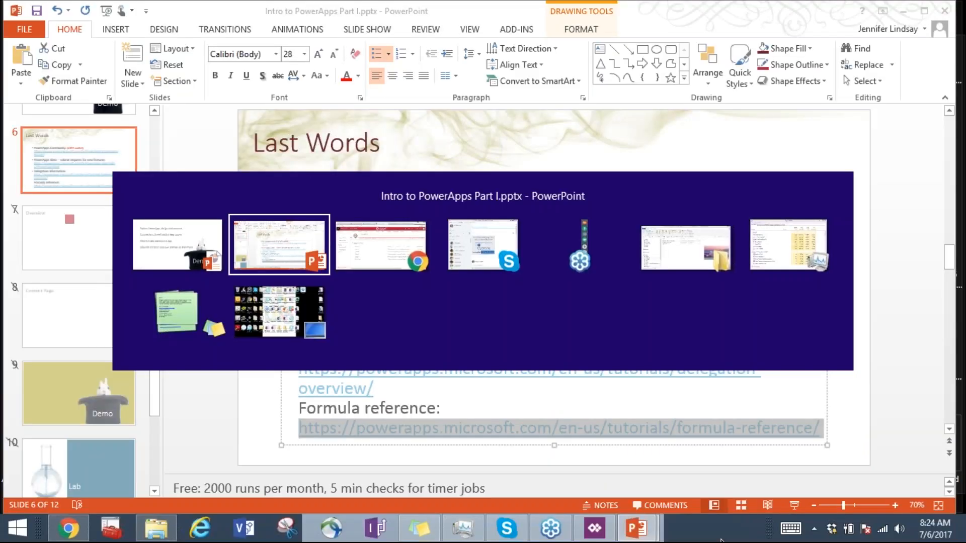
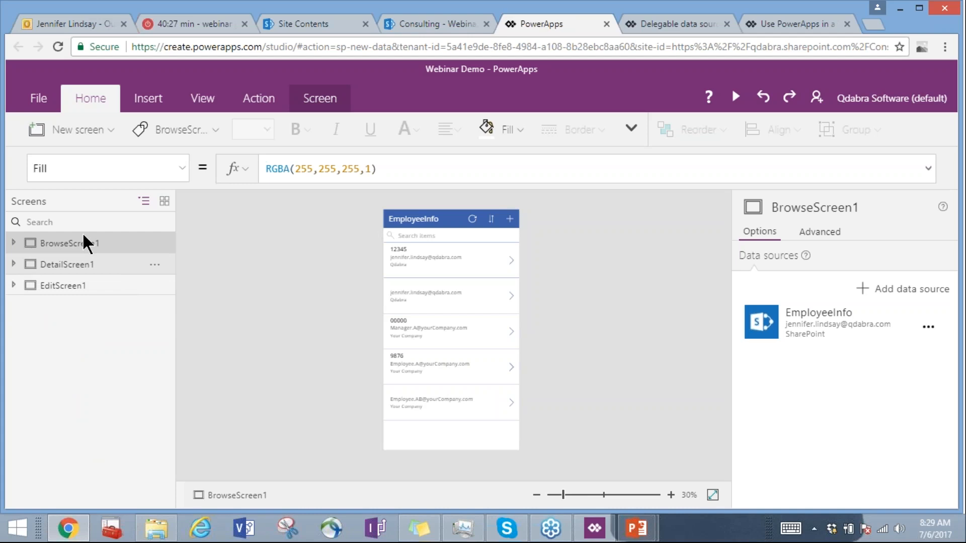
click(51, 290)
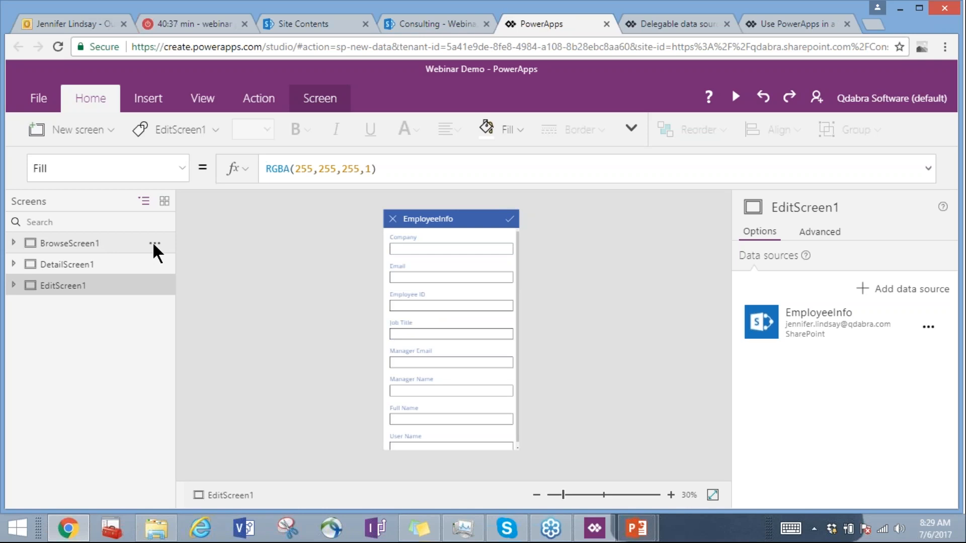
click(155, 244)
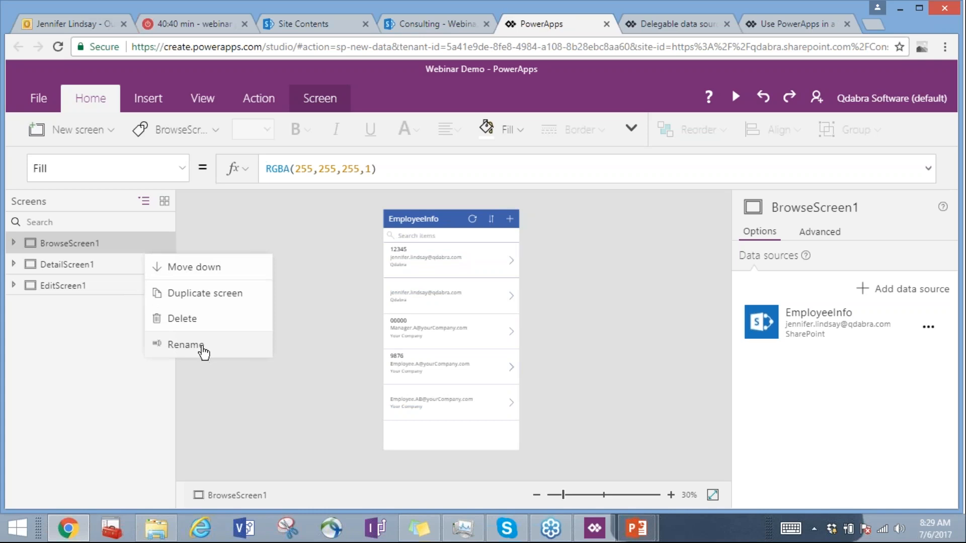
click(87, 327)
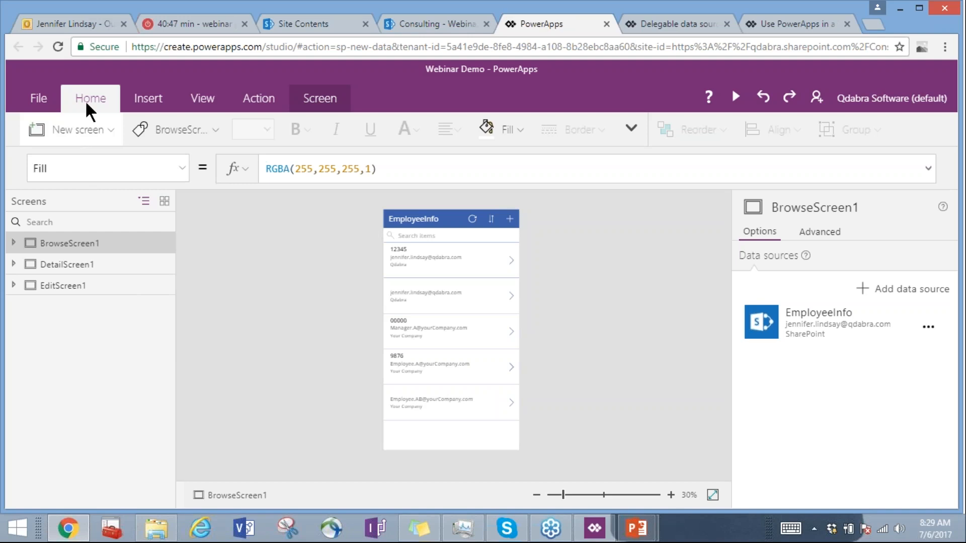
click(110, 129)
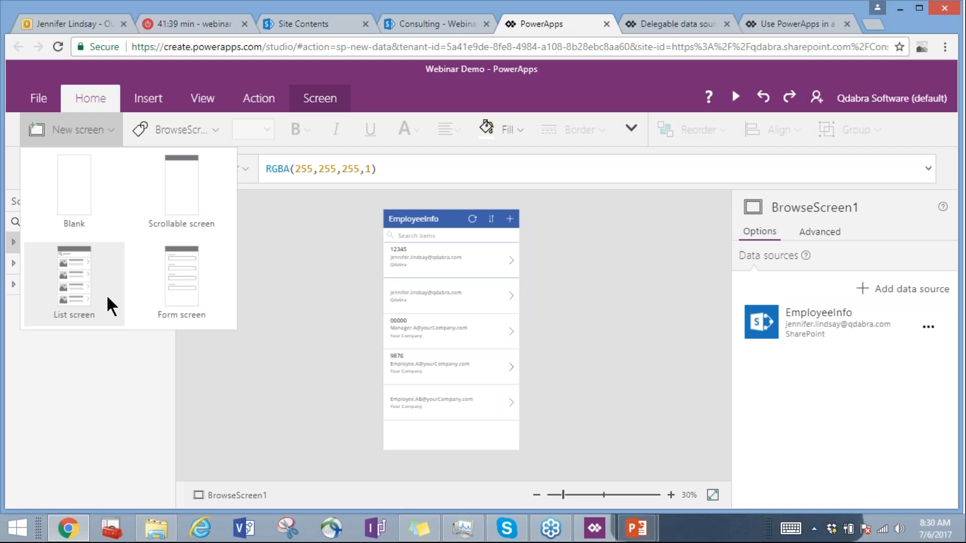
click(74, 397)
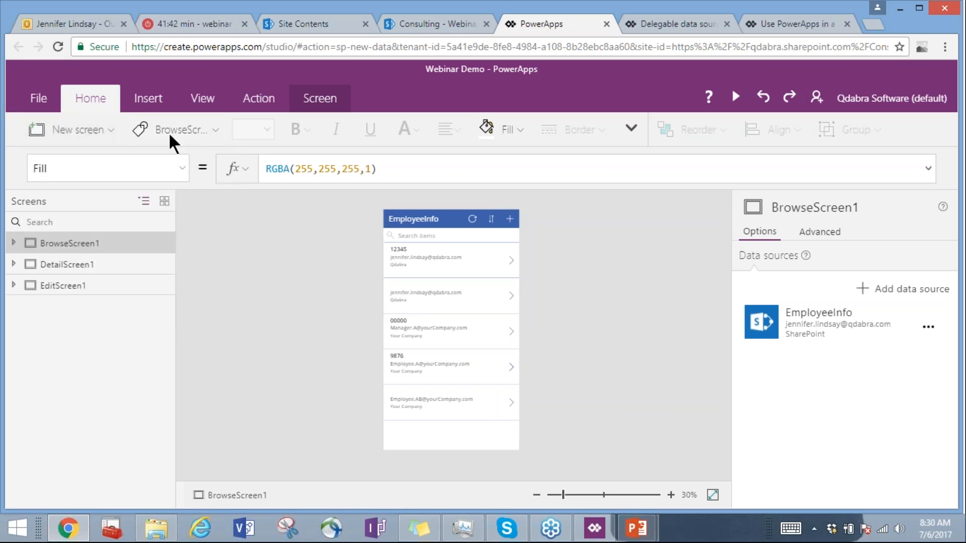
Expand BrowseScreen1 at 40% zoom and inspect the BrowseGallery1 control and its Items formula
click(13, 243)
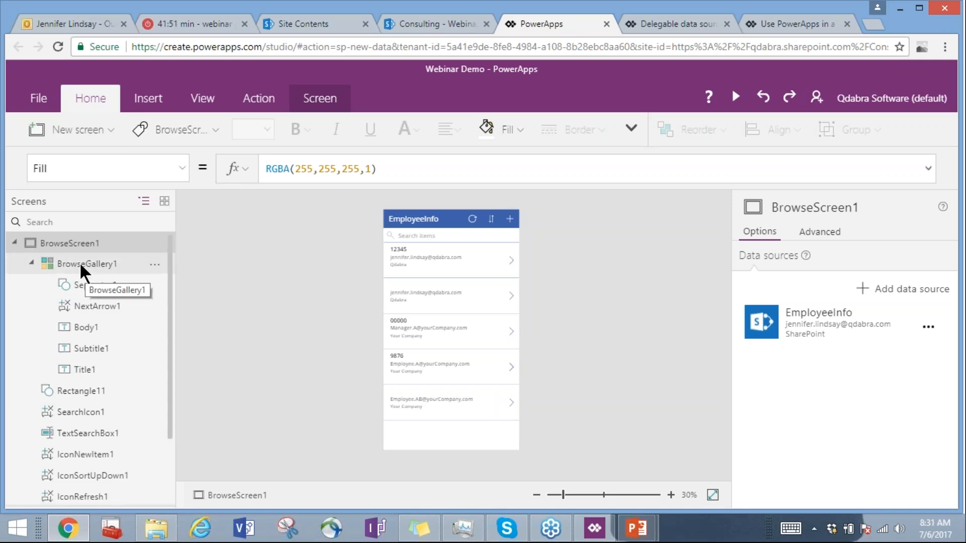
click(671, 494)
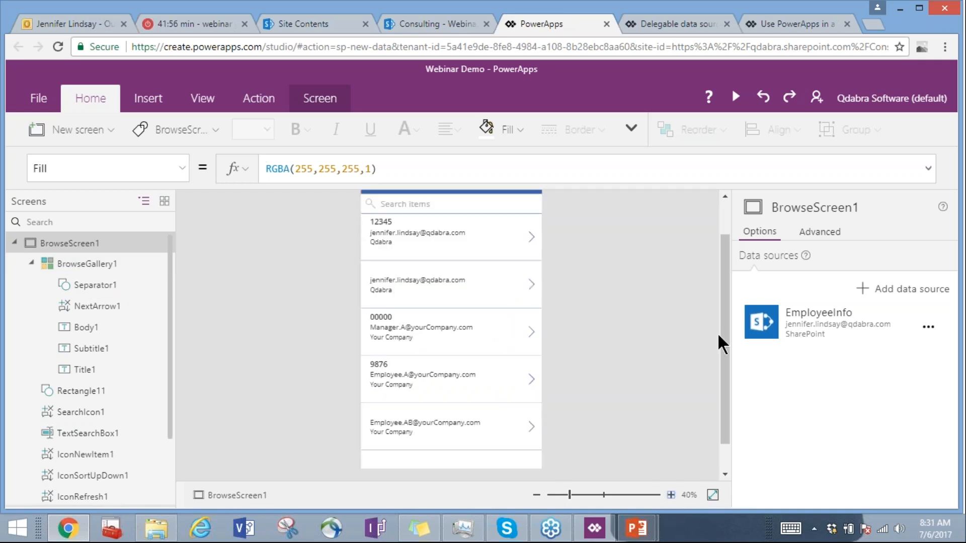
click(725, 212)
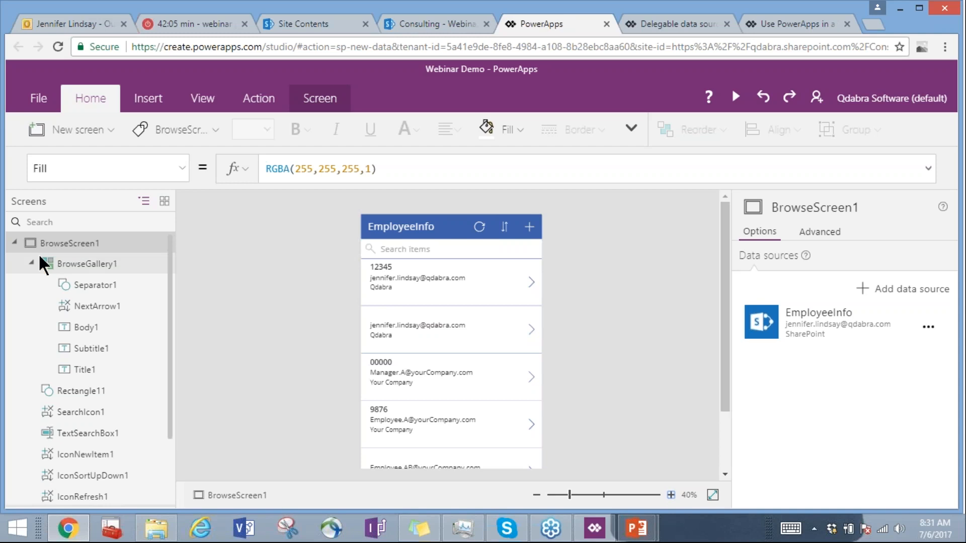
click(71, 258)
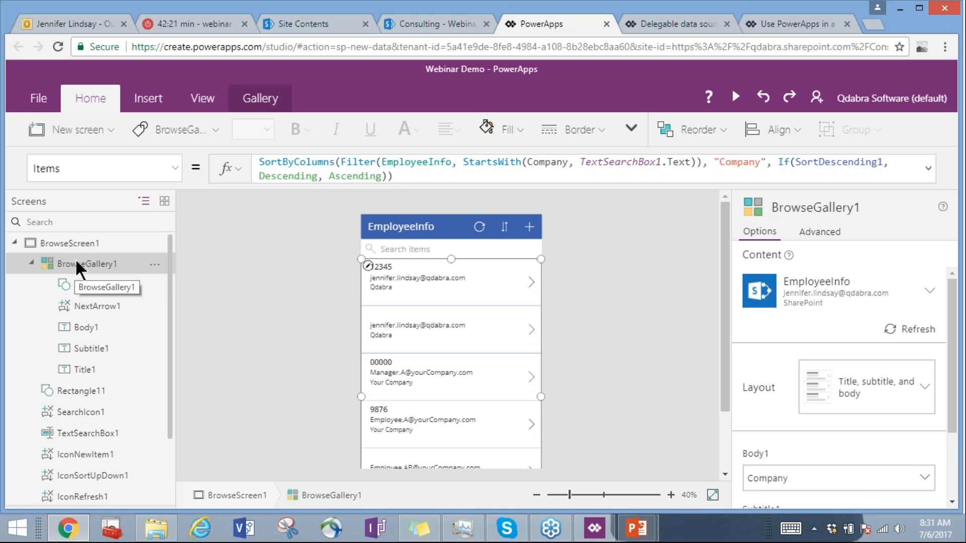
click(723, 470)
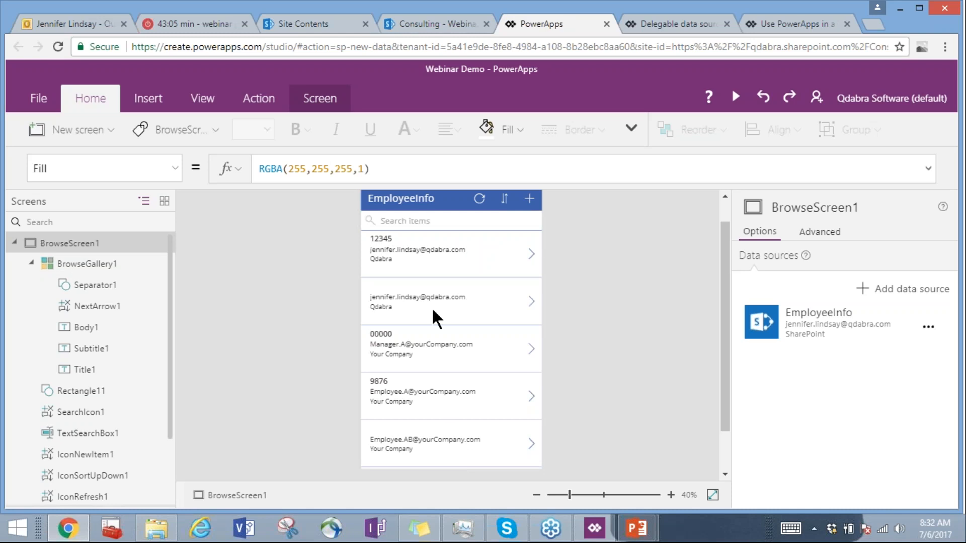
click(66, 266)
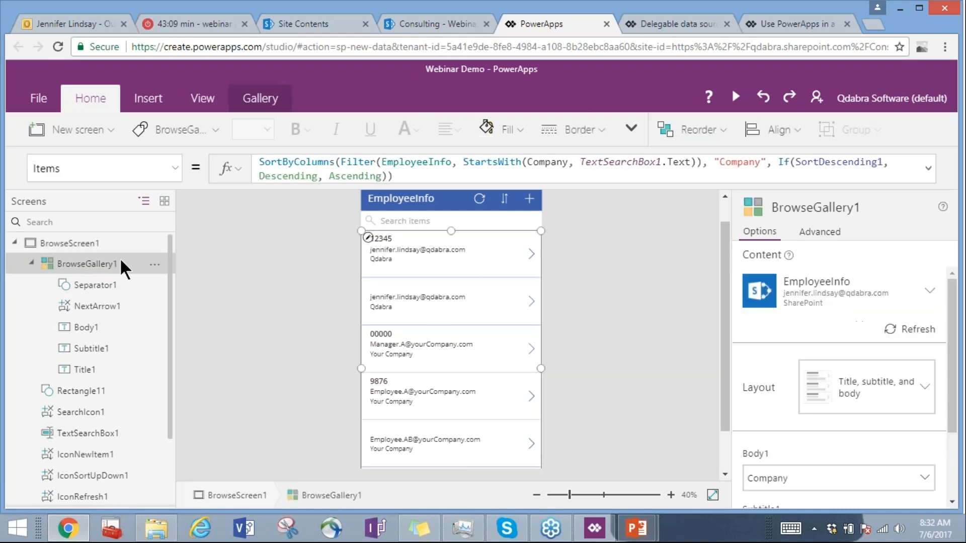
Inspect the Separator1, NextArrow1 and Subtitle1 controls inside the gallery's first item and their formulas
click(94, 285)
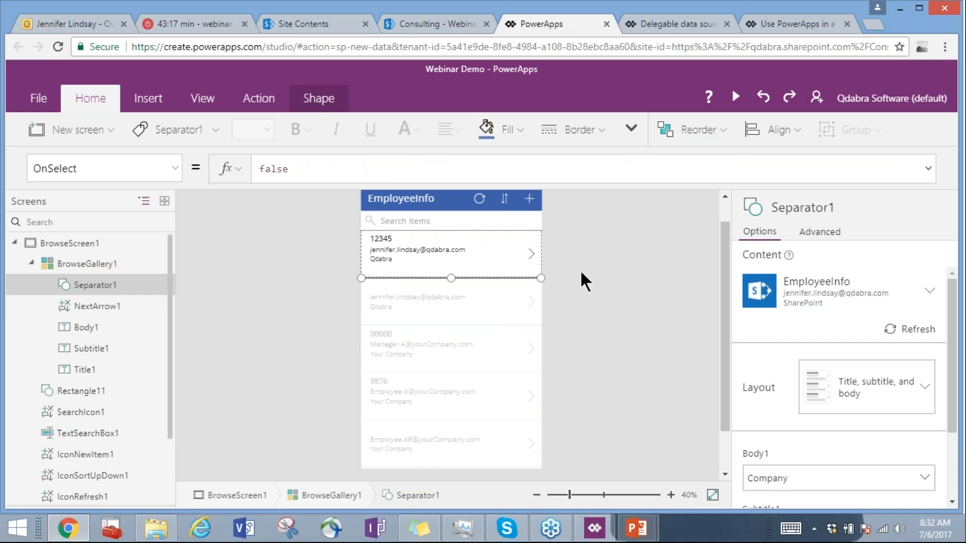
click(88, 309)
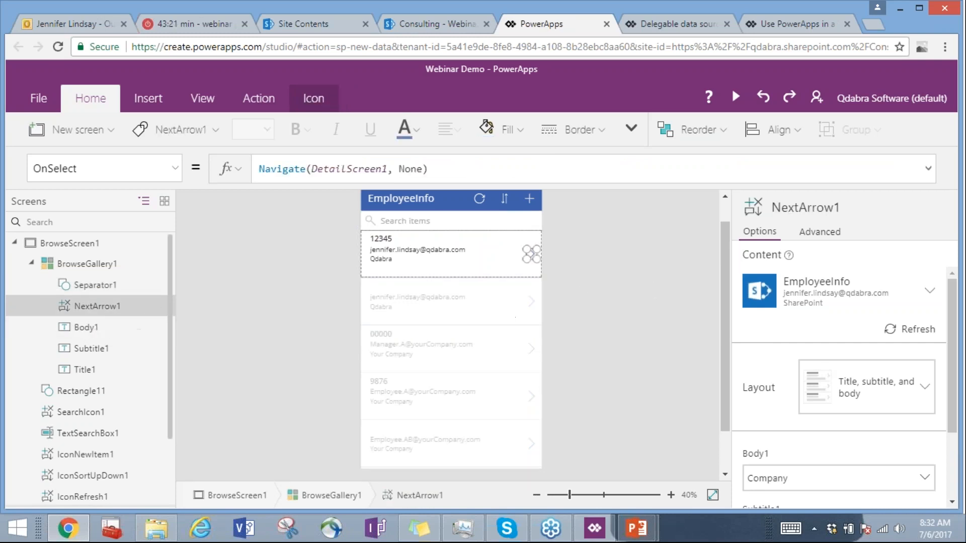
click(510, 257)
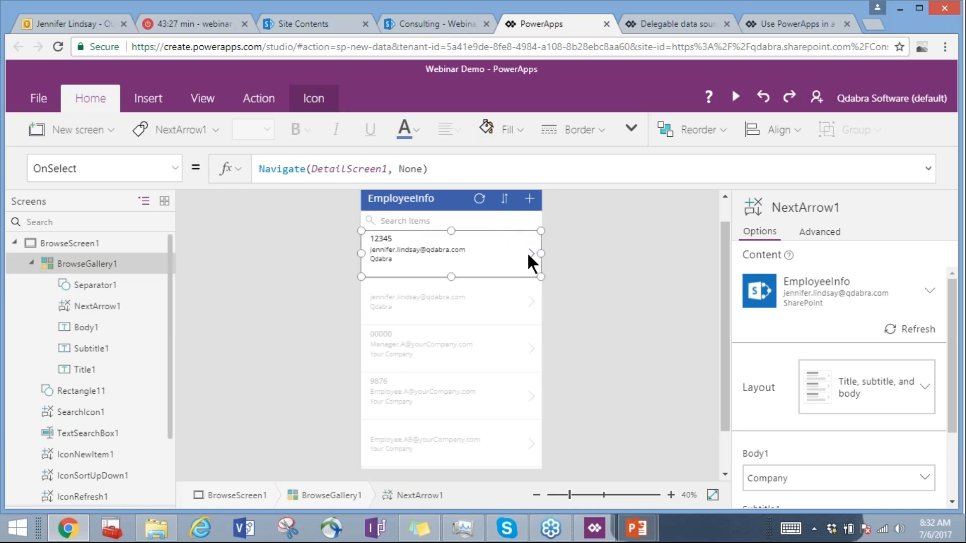
click(527, 251)
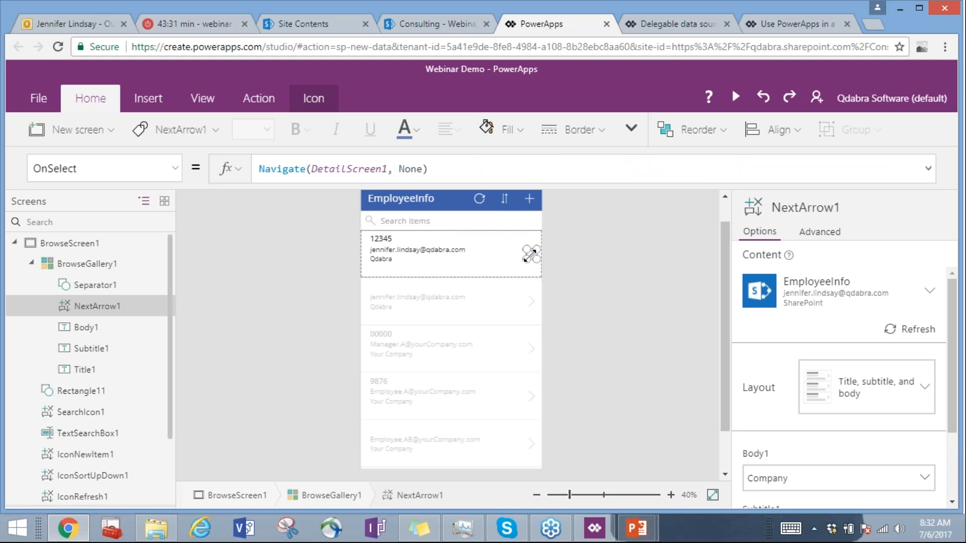
click(499, 252)
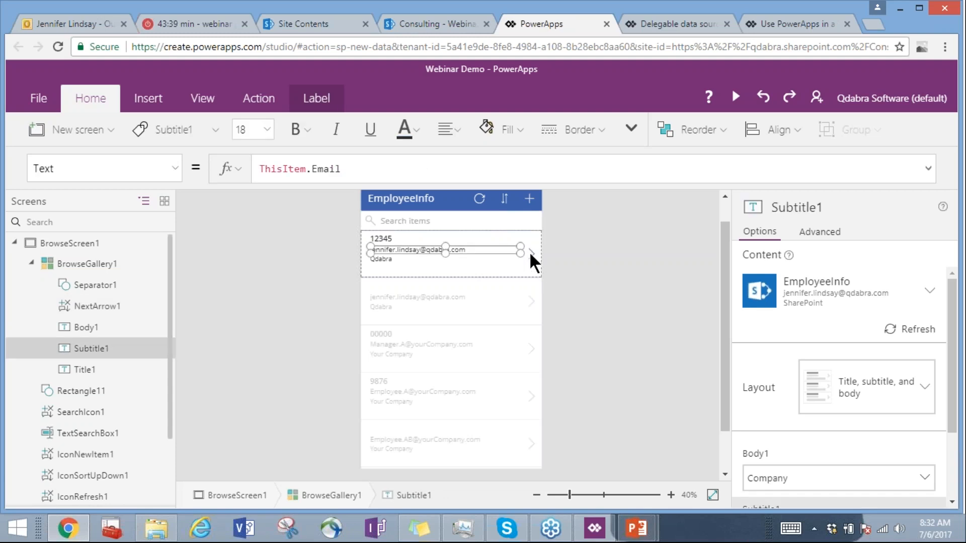
click(530, 253)
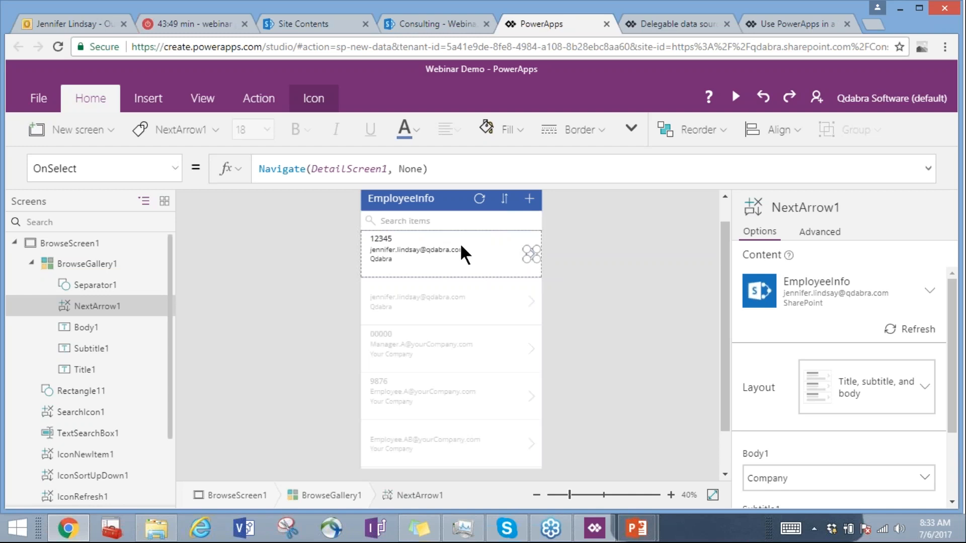
Check the Body1 label's Text formula and bind the gallery's Title1 label to the Full Name (Title) column
click(74, 327)
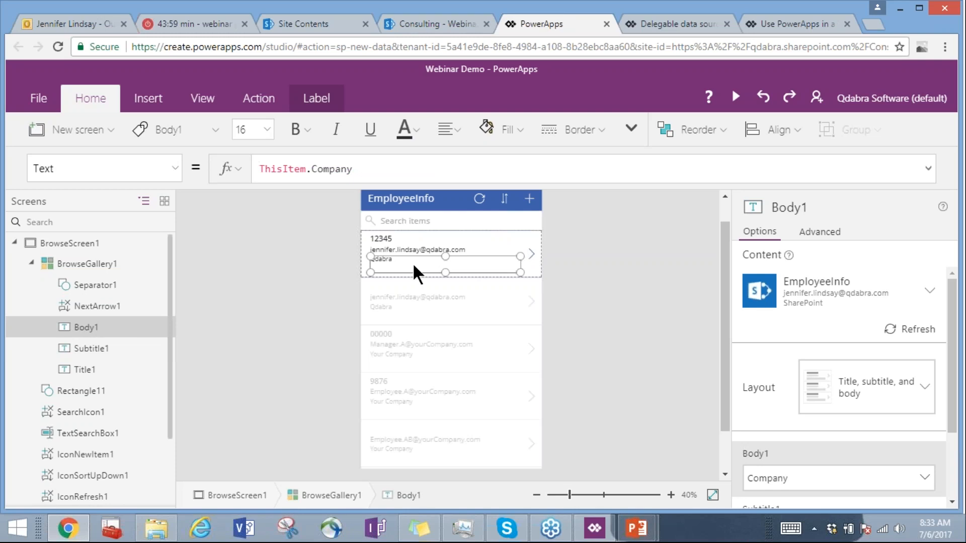
click(385, 237)
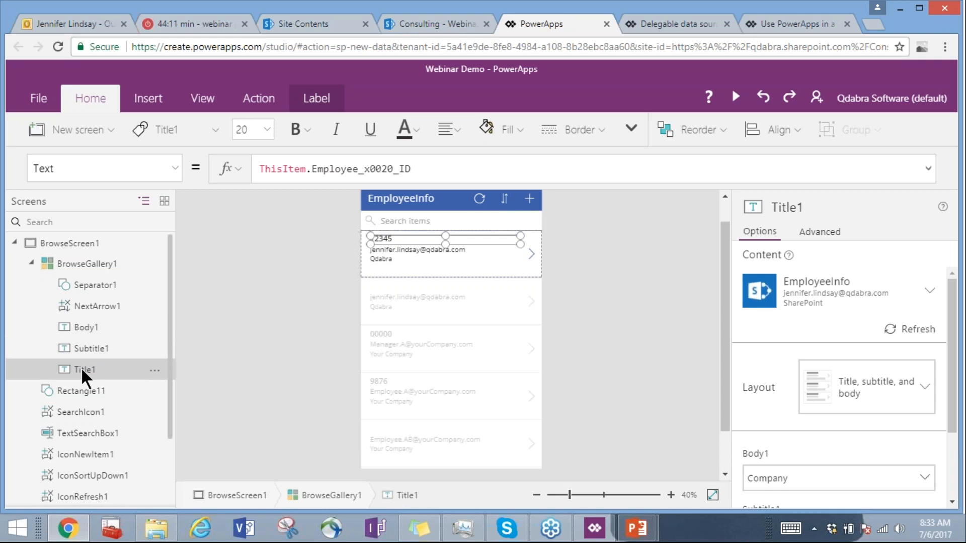
click(670, 494)
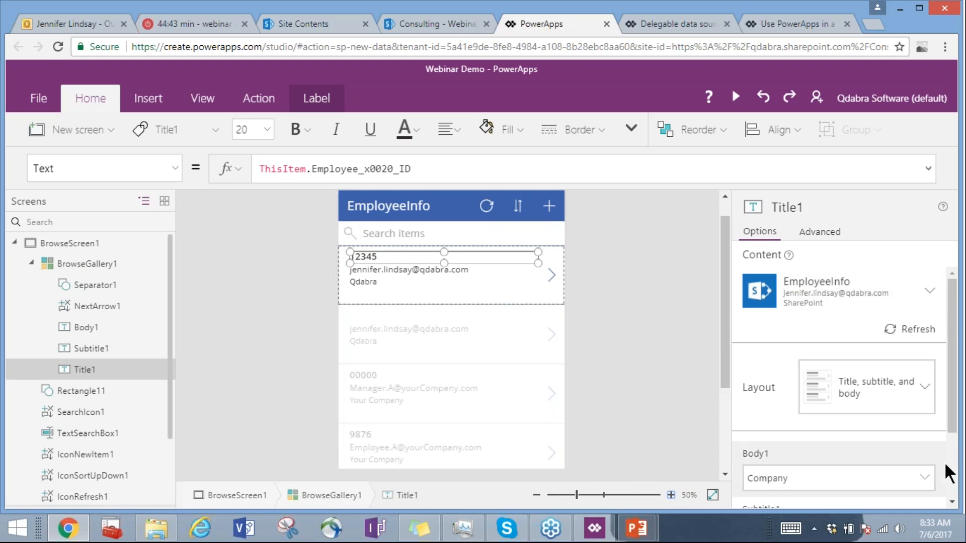
click(952, 501)
click(952, 502)
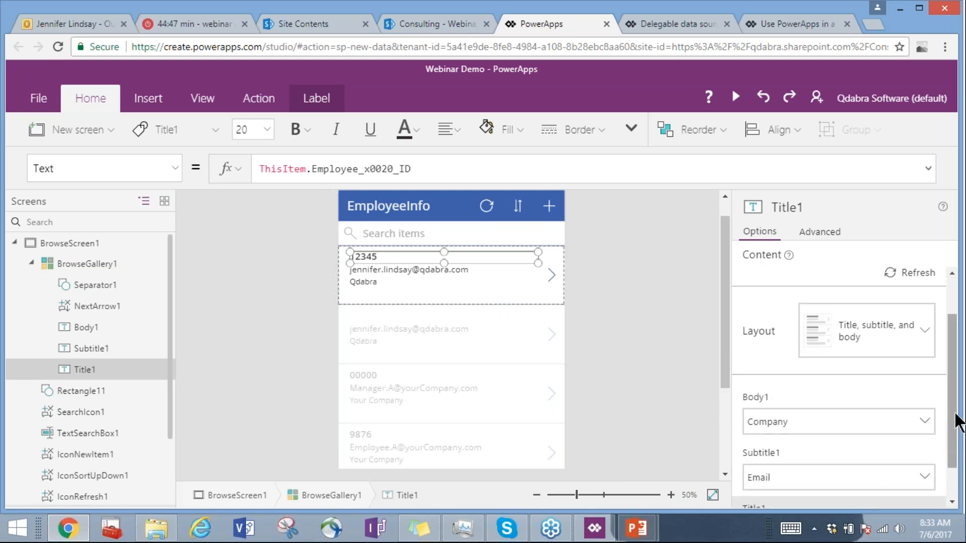
drag(953, 425, 956, 458)
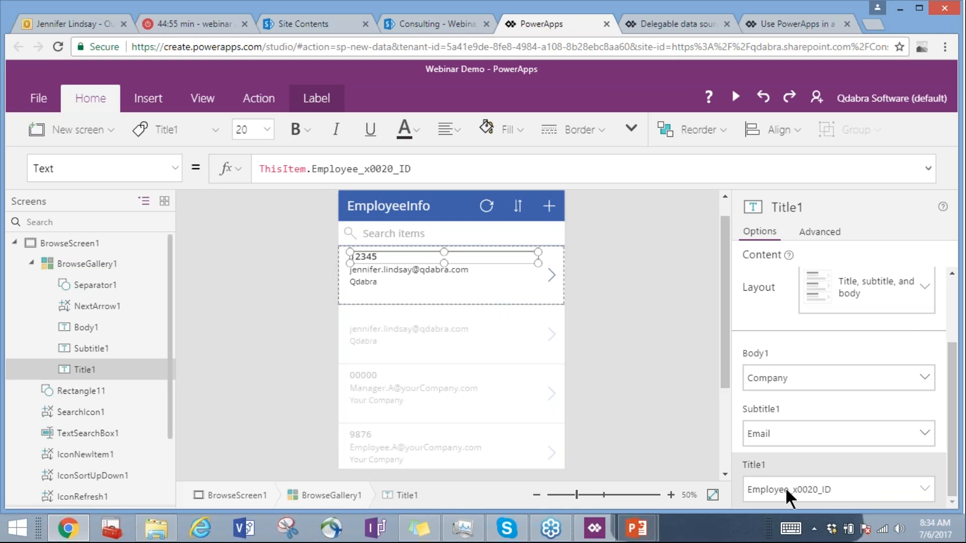
click(921, 488)
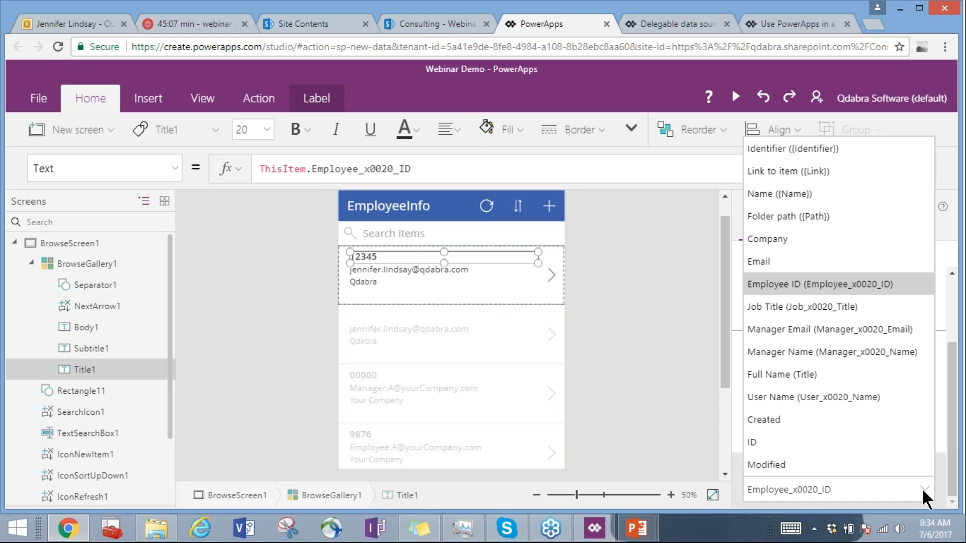
click(773, 380)
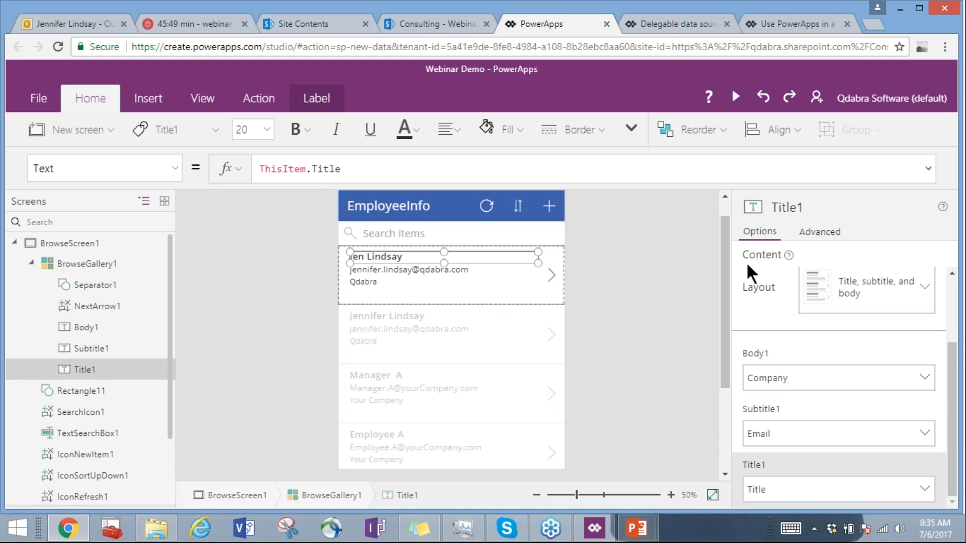
Inspect Title1's advanced properties, focusing on its OnSelect action and the field reference in its Text formula
click(824, 235)
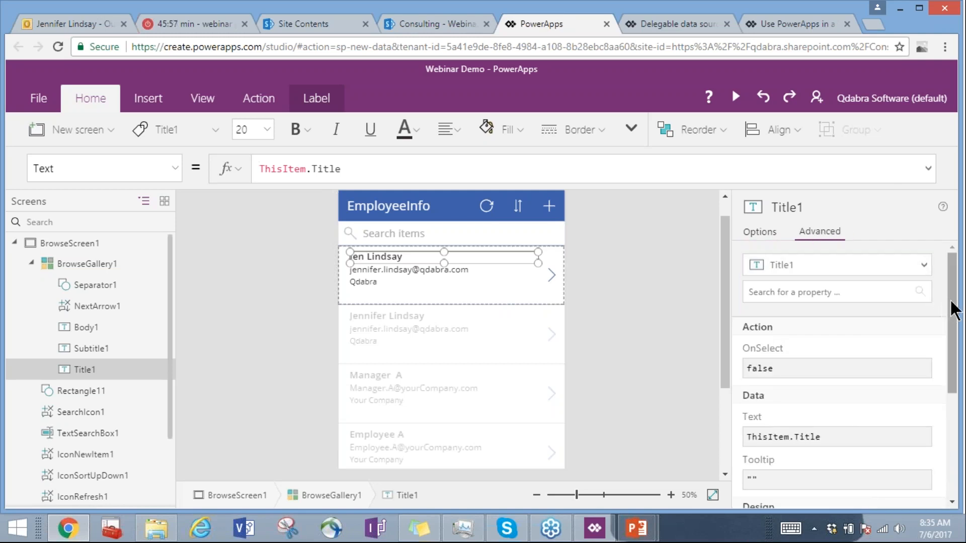
mouse_move(954, 309)
mouse_down()
mouse_move(952, 414)
mouse_move(943, 299)
mouse_up()
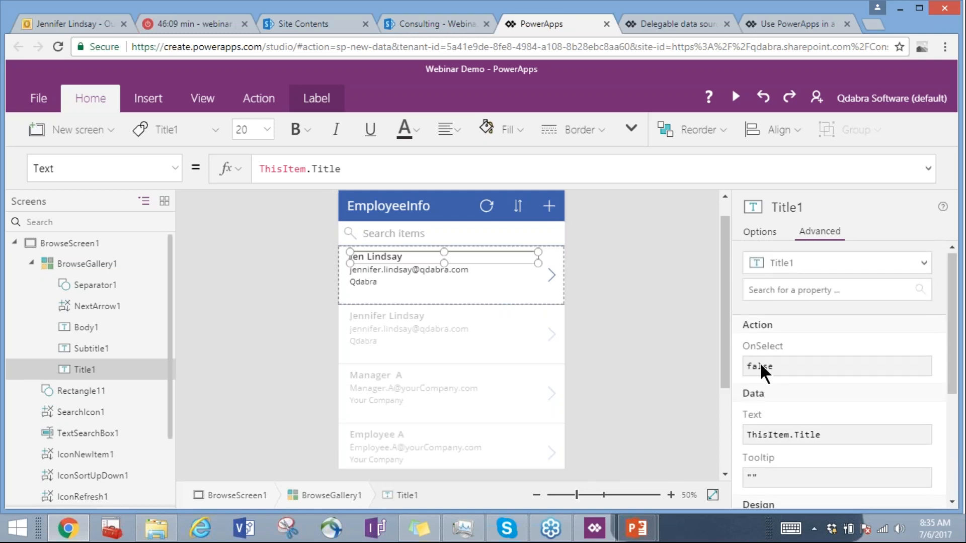
click(760, 366)
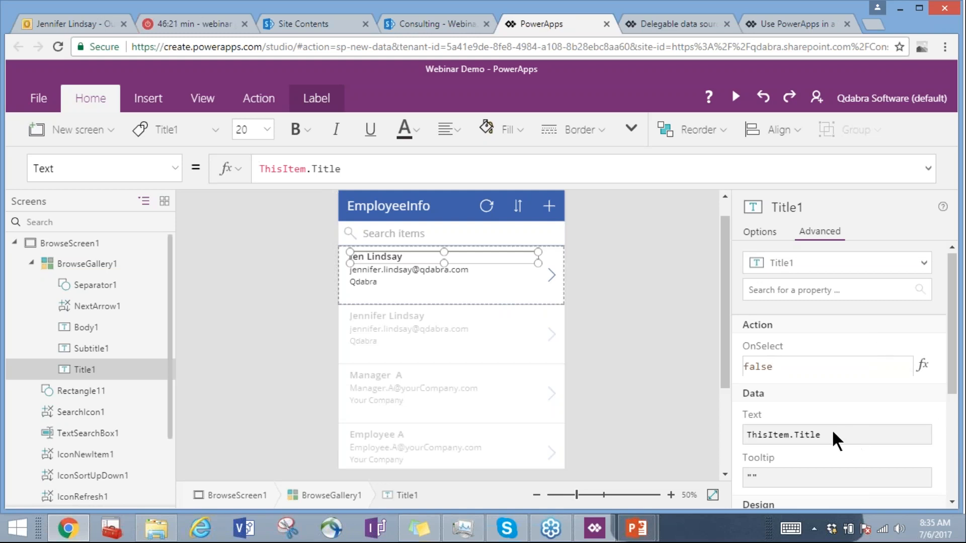
click(814, 430)
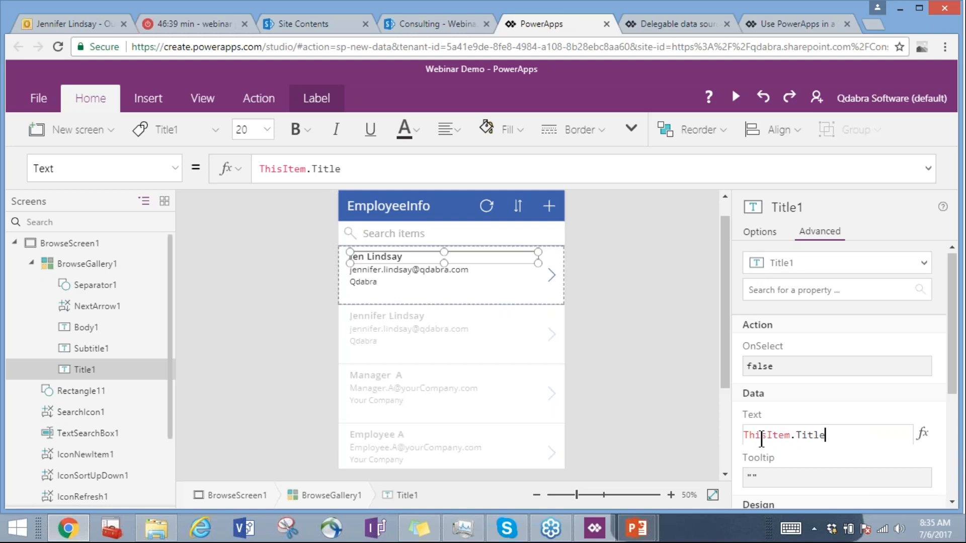
double_click(802, 435)
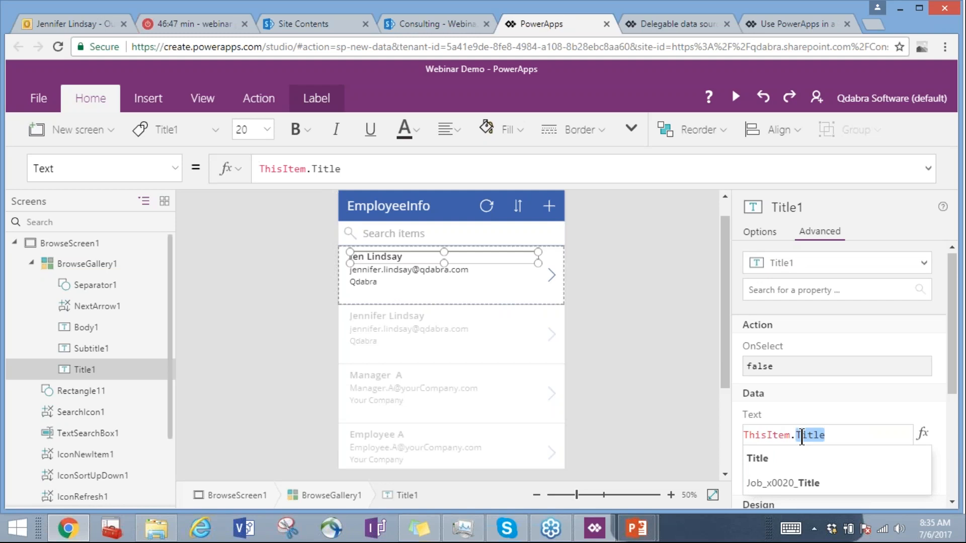
click(925, 393)
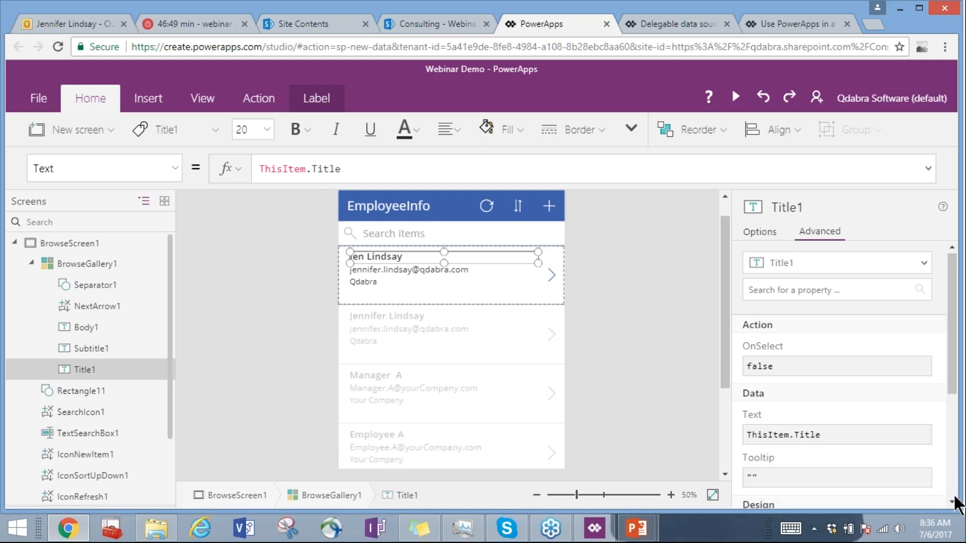
Expand Title1's additional design properties and examine its color, font, padding, alignment and position settings
scroll(953, 501, down, 2)
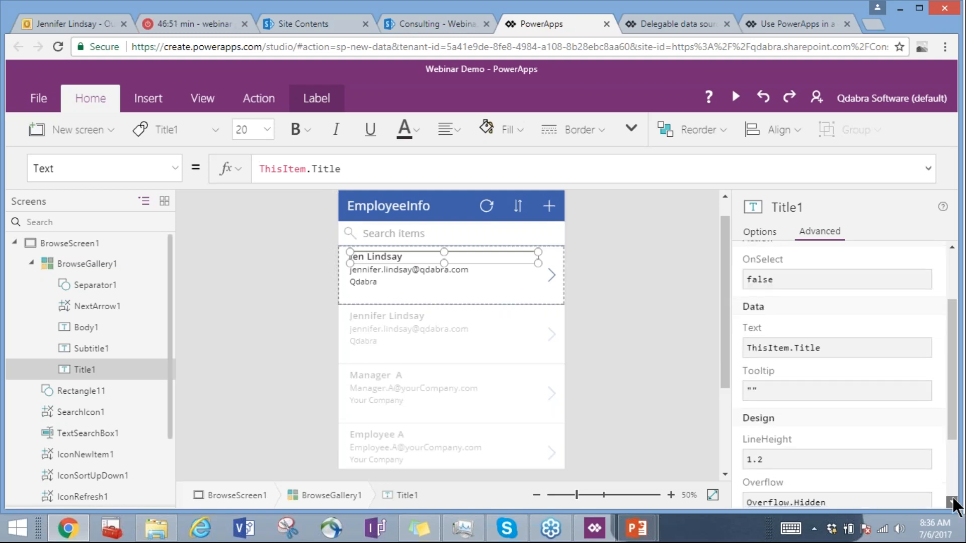
scroll(954, 505, down, 3)
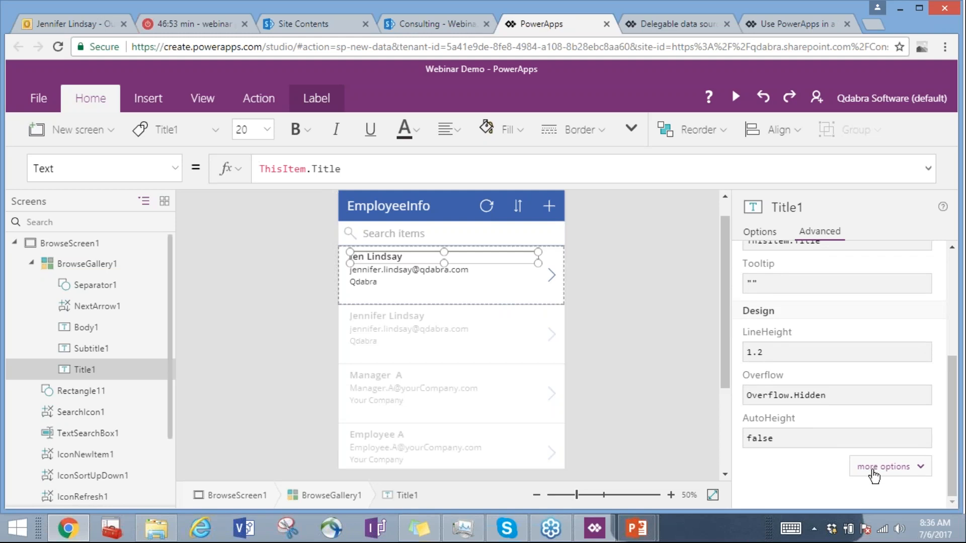
click(874, 476)
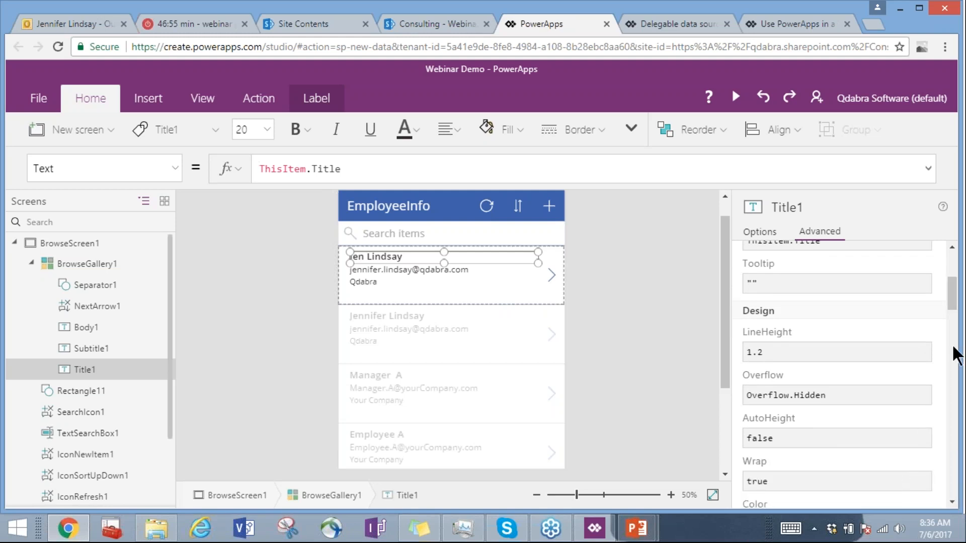
scroll(952, 315, down, 3)
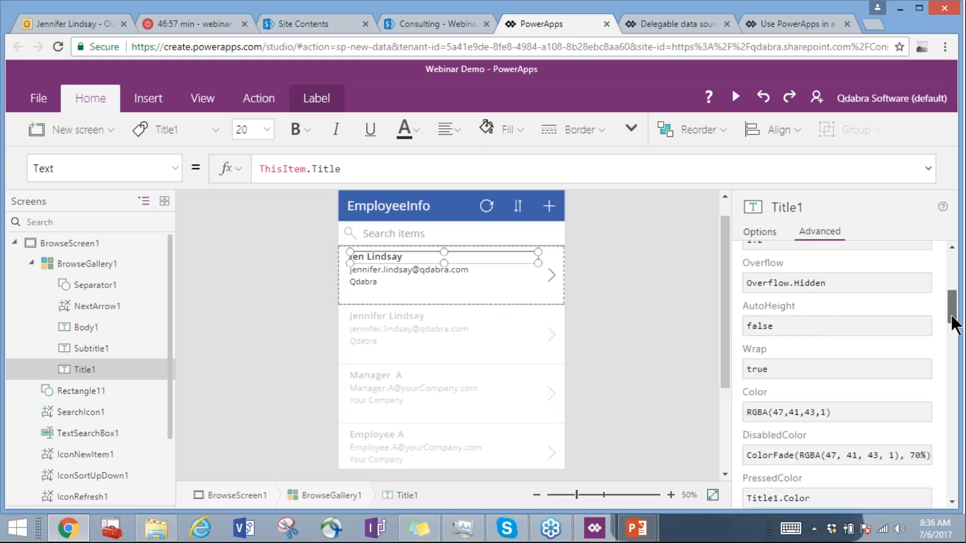
scroll(954, 326, down, 2)
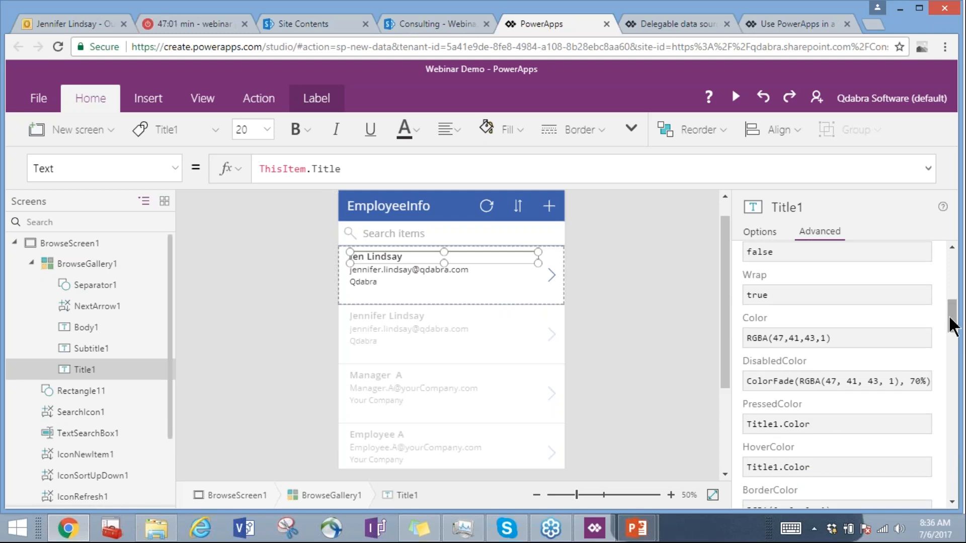
drag(949, 318, 956, 407)
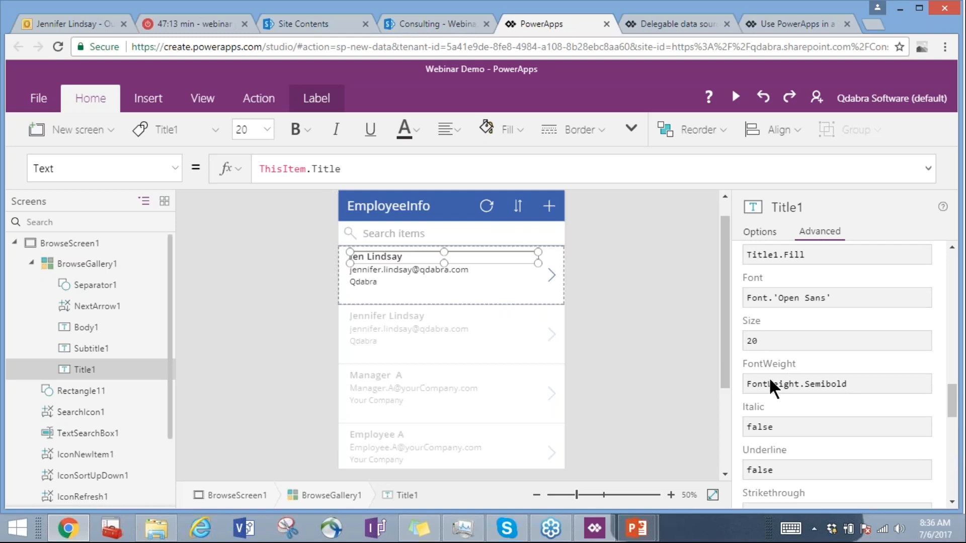
drag(951, 404, 955, 433)
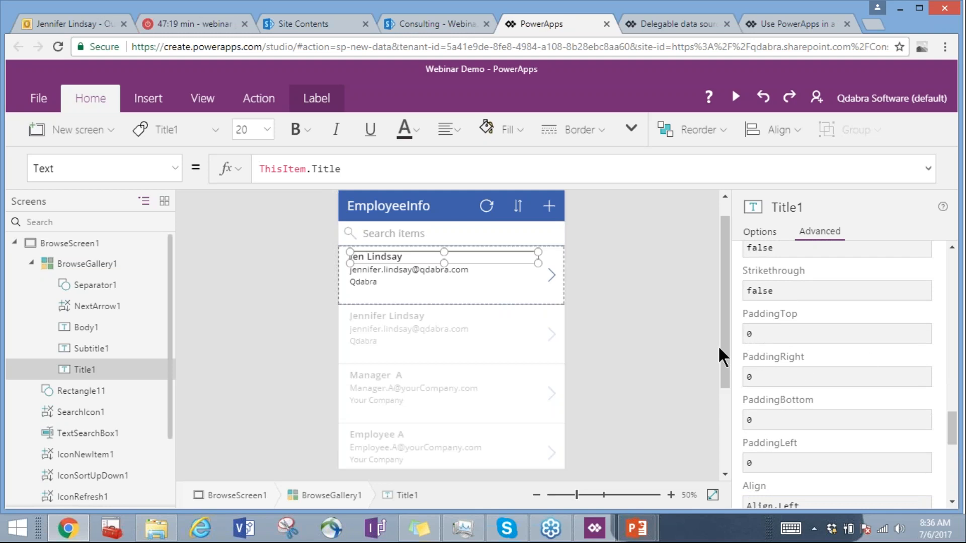
drag(955, 431, 955, 459)
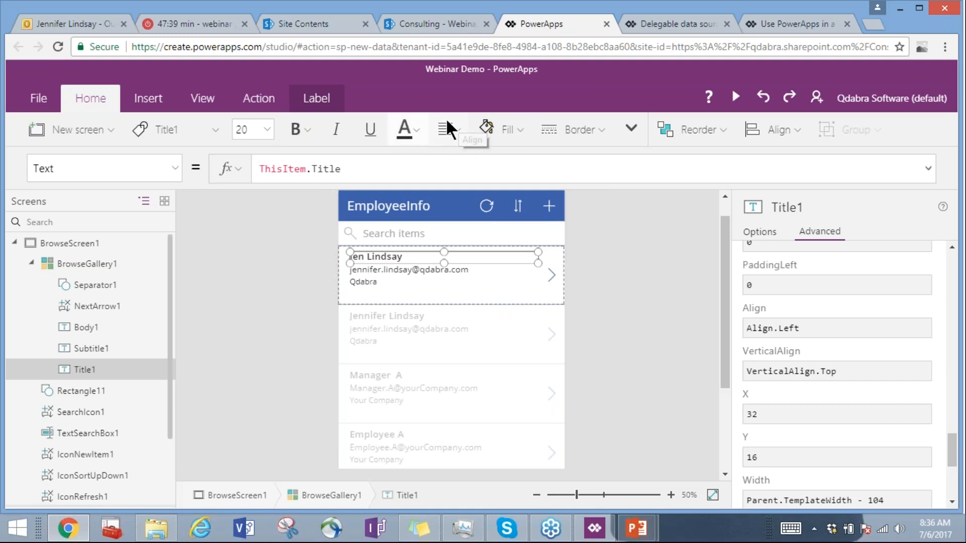
drag(951, 448, 954, 463)
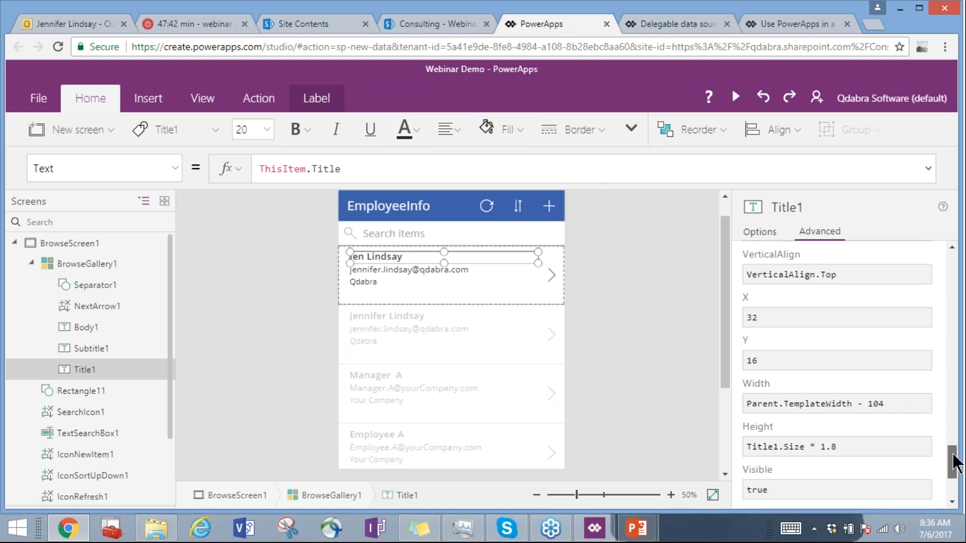
Examine Title1's X, Y, Visible, TabIndex and Disabled properties, and return to the start of the property list
click(753, 313)
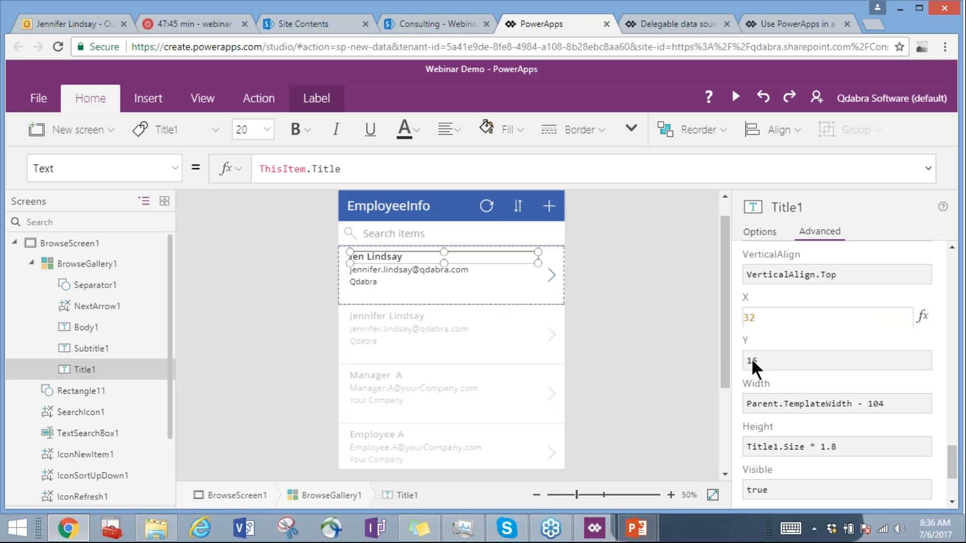
click(751, 357)
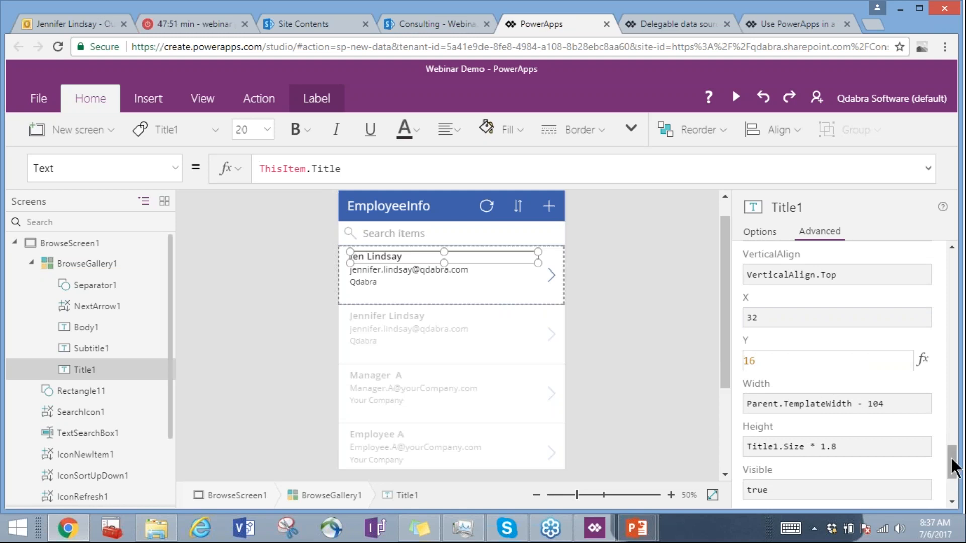
drag(954, 465, 955, 483)
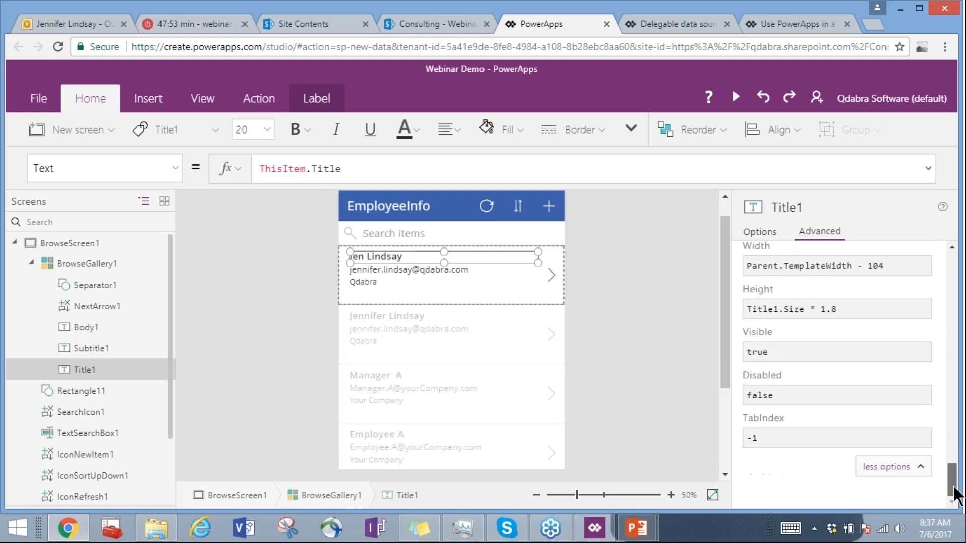
click(758, 352)
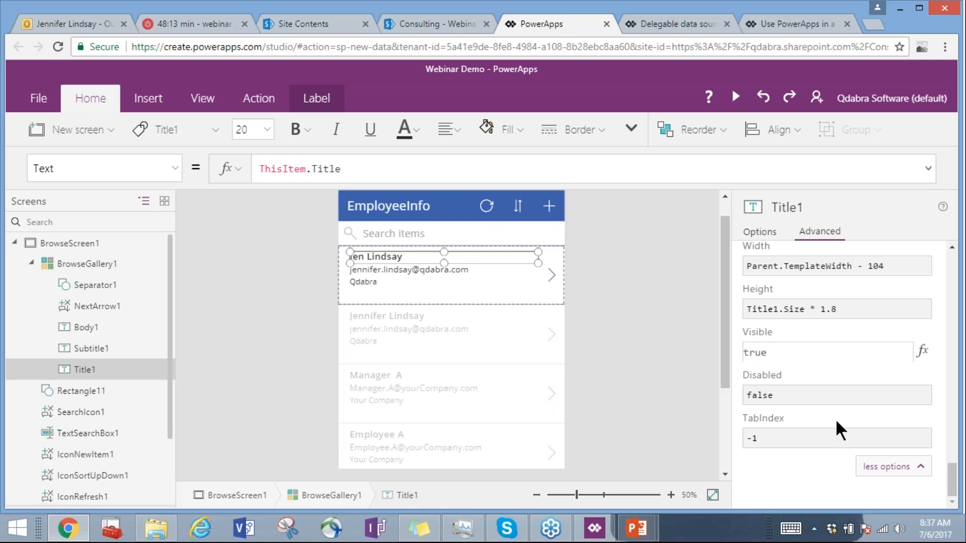
click(770, 434)
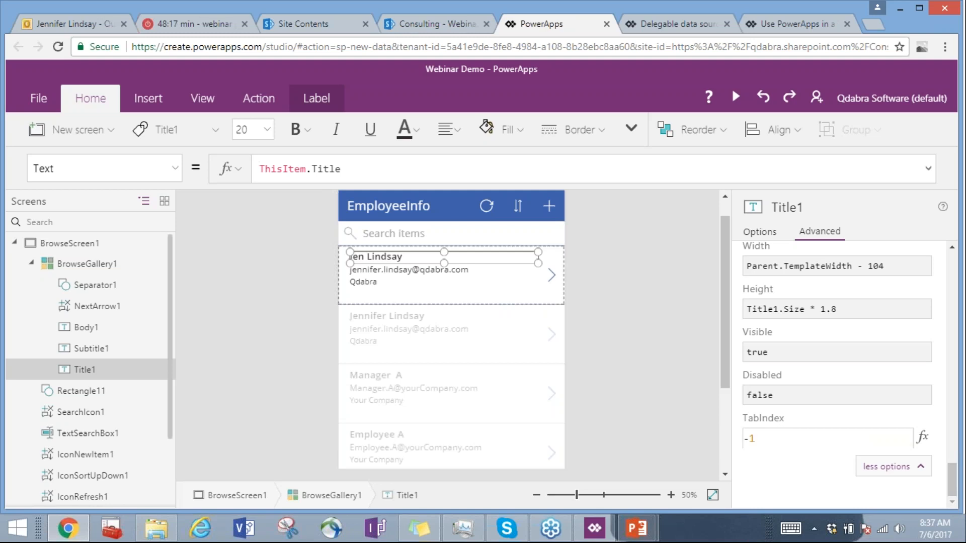
click(752, 395)
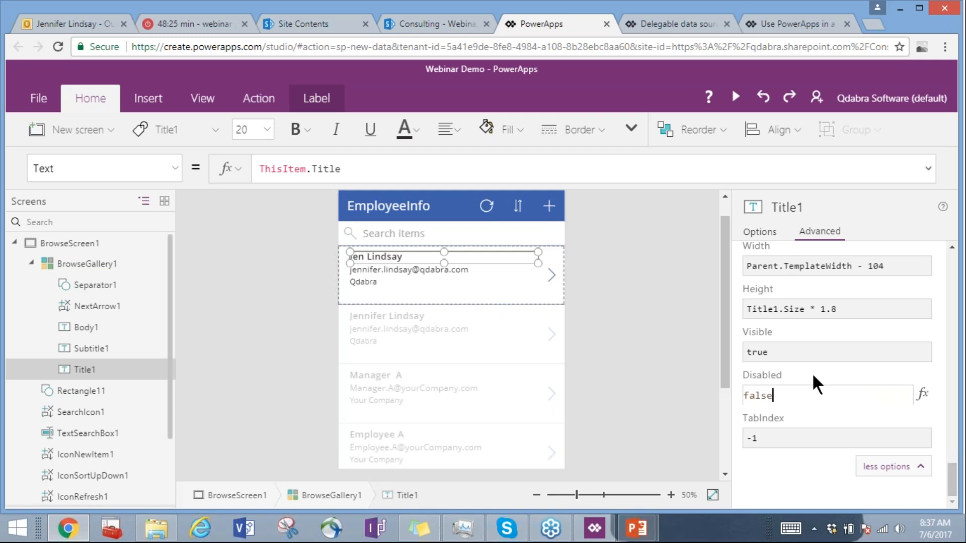
drag(949, 478, 950, 260)
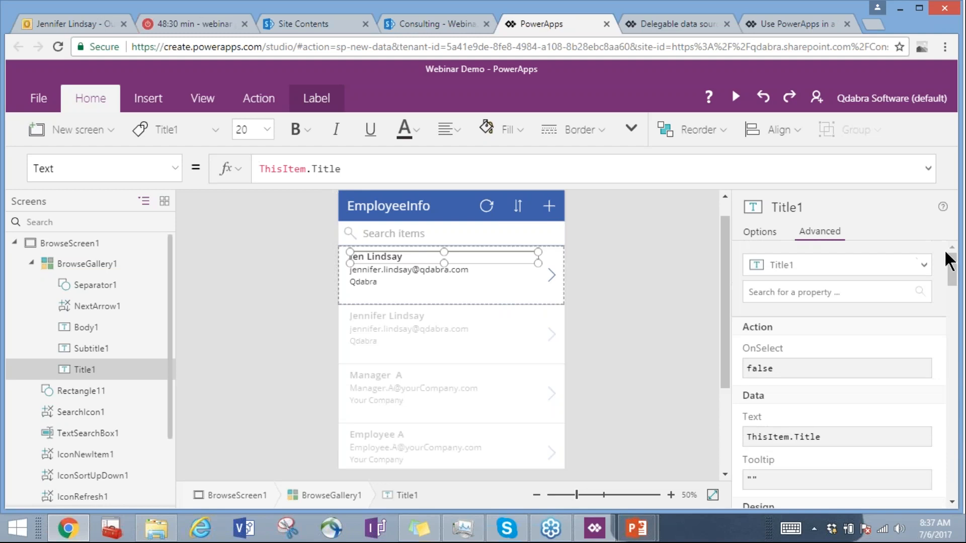
Select BrowseGallery1 and review the types of controls available for insertion into the app
click(452, 290)
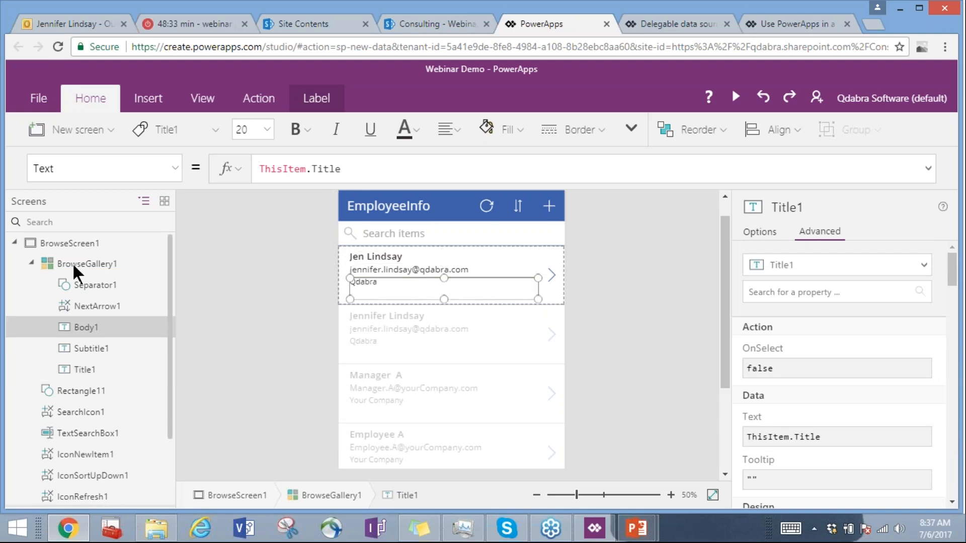
click(86, 265)
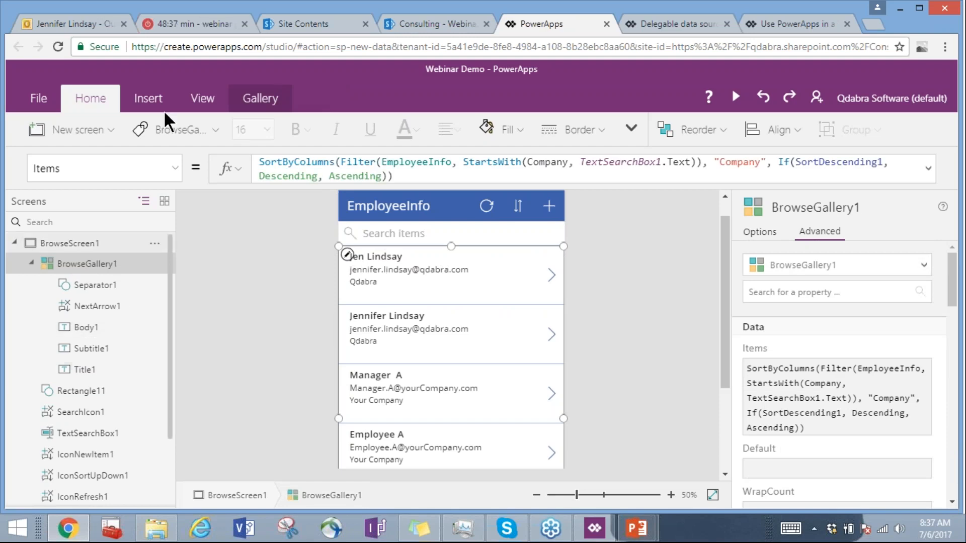
click(146, 96)
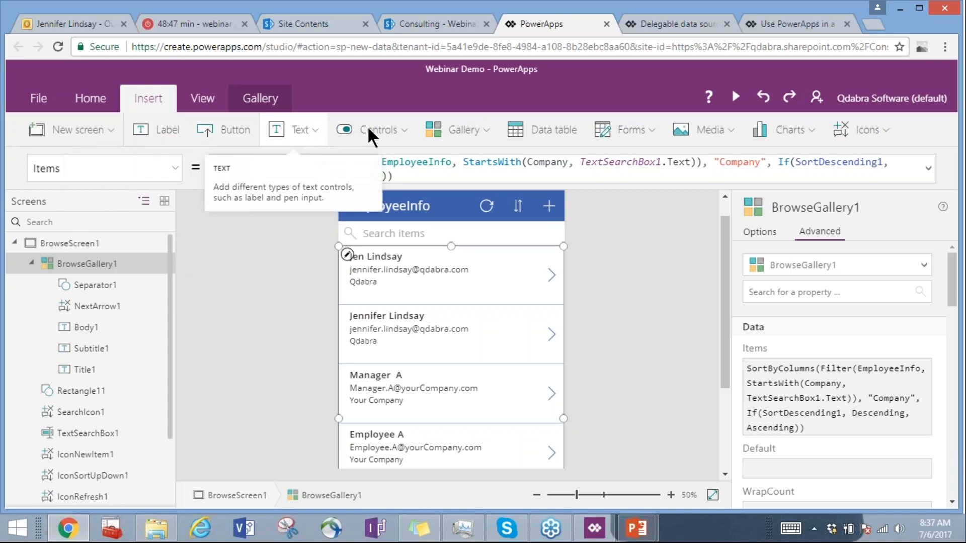
click(400, 132)
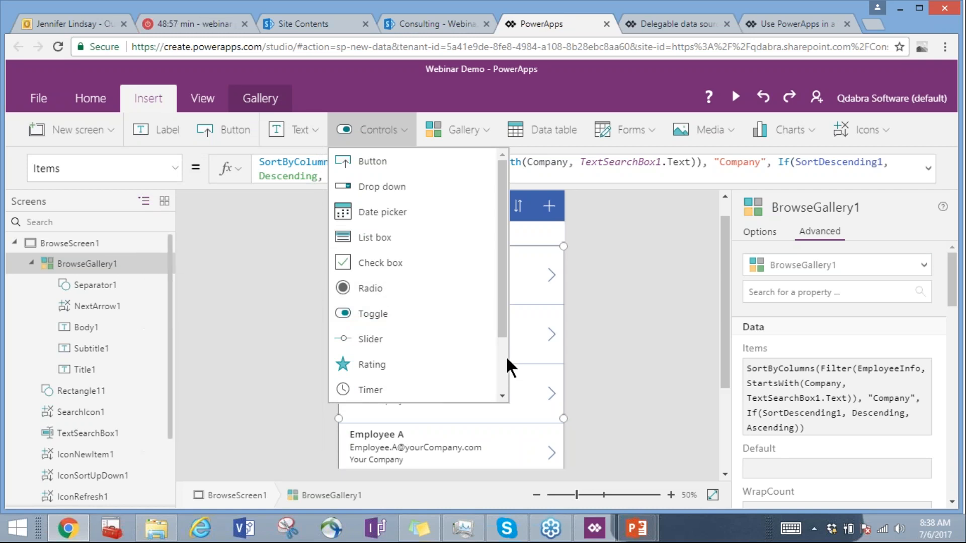
click(402, 128)
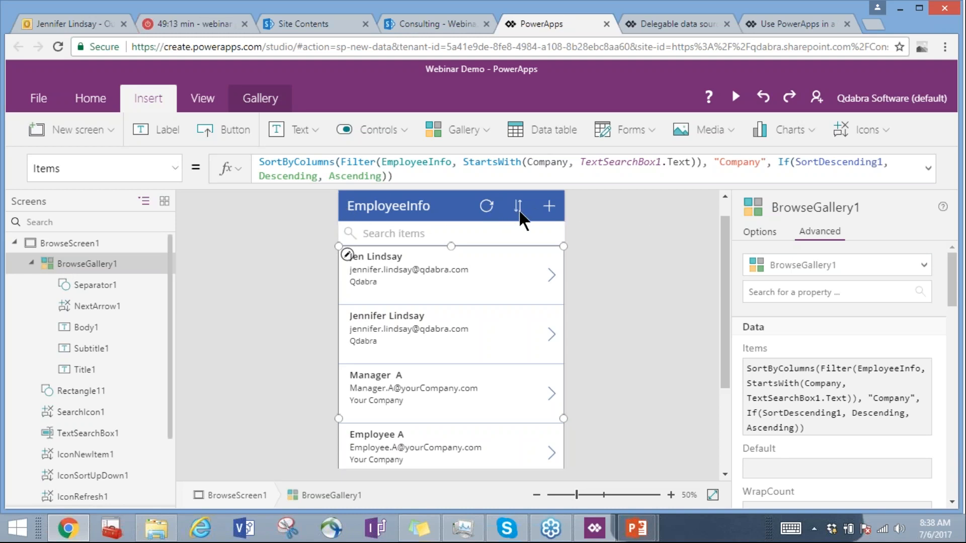
Inspect the OnSelect formulas of the refresh, sort and new-item icons in BrowseScreen1's header
click(487, 209)
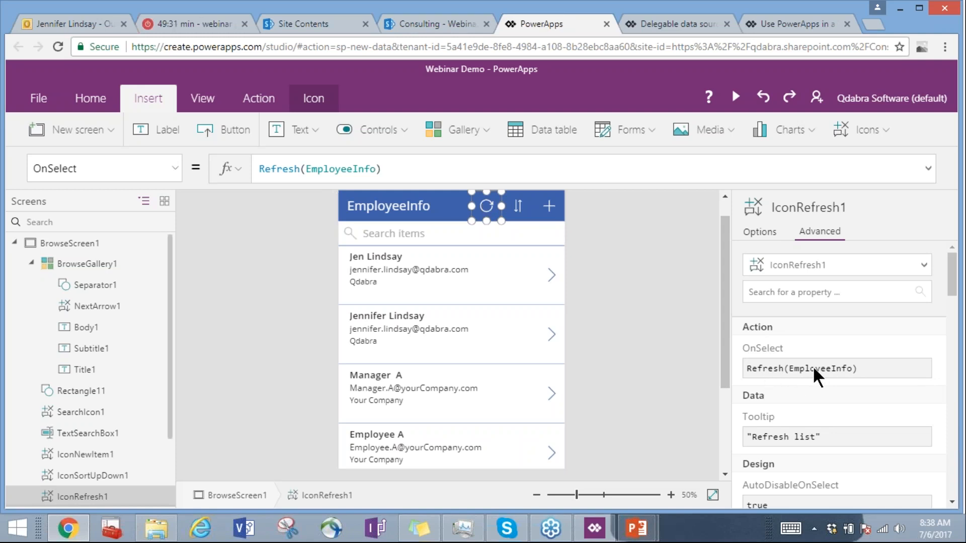
click(516, 208)
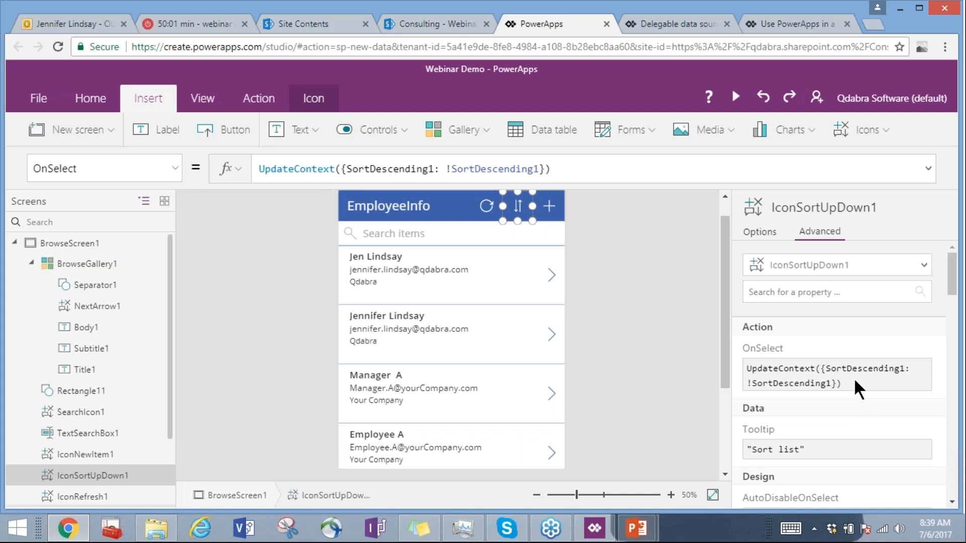
click(548, 205)
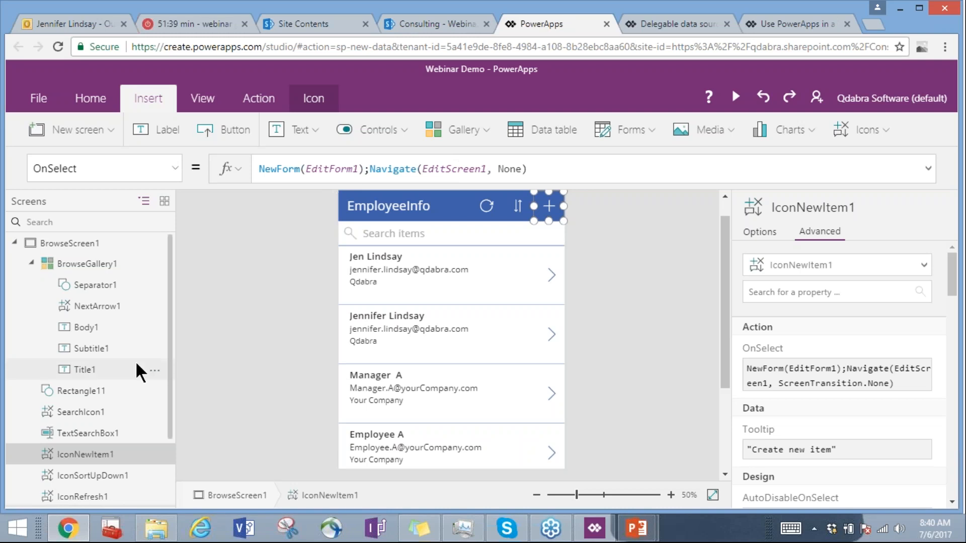
Collapse BrowseScreen1, expand EditScreen1, and examine EditForm1's properties and the fields the form contains
click(13, 243)
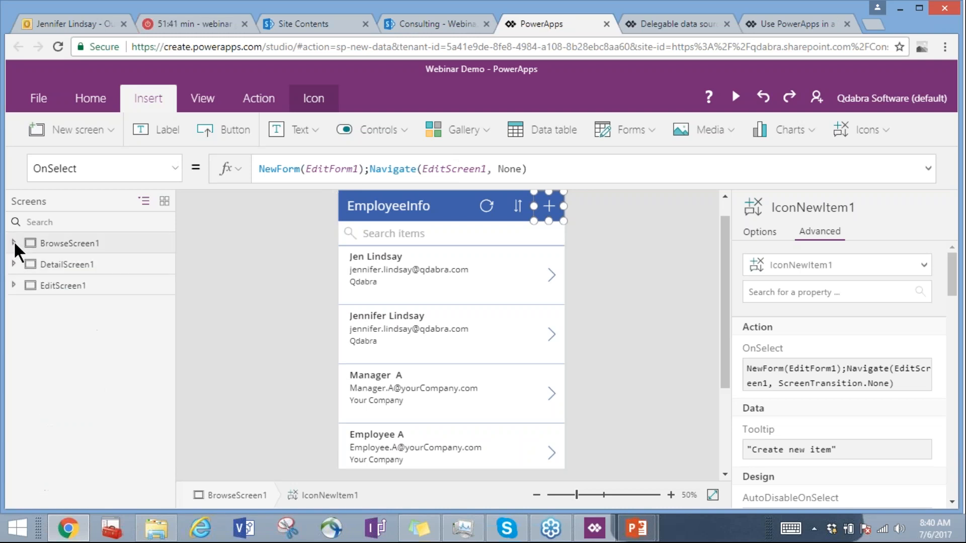
click(14, 284)
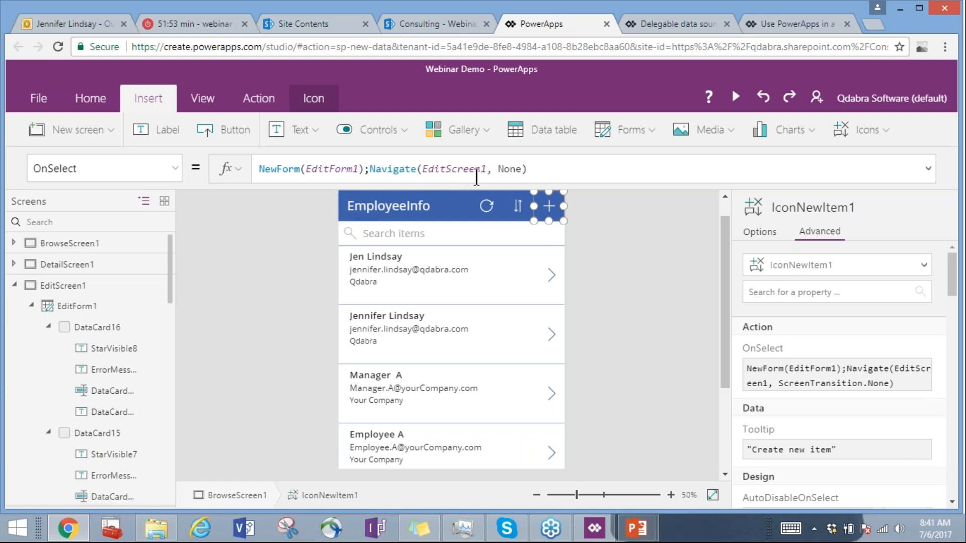
click(56, 284)
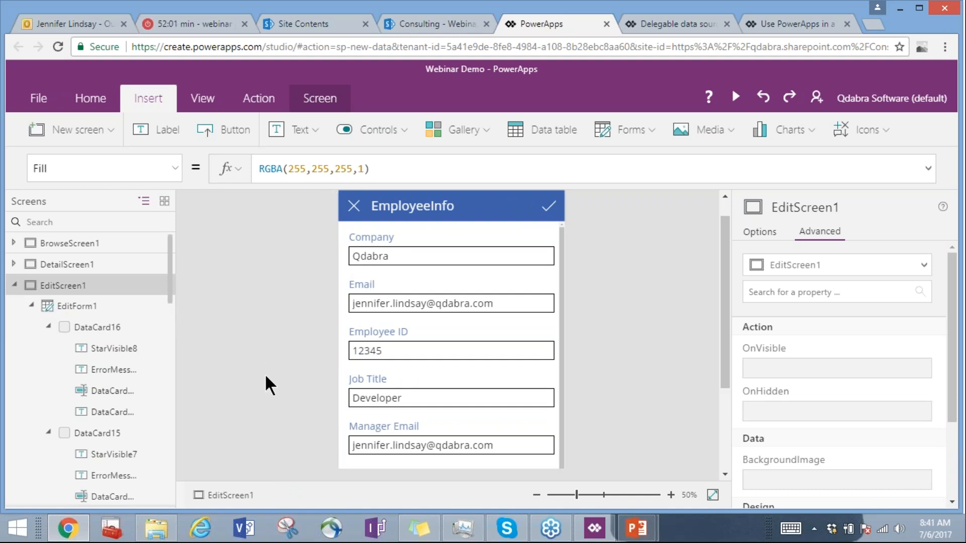
click(61, 306)
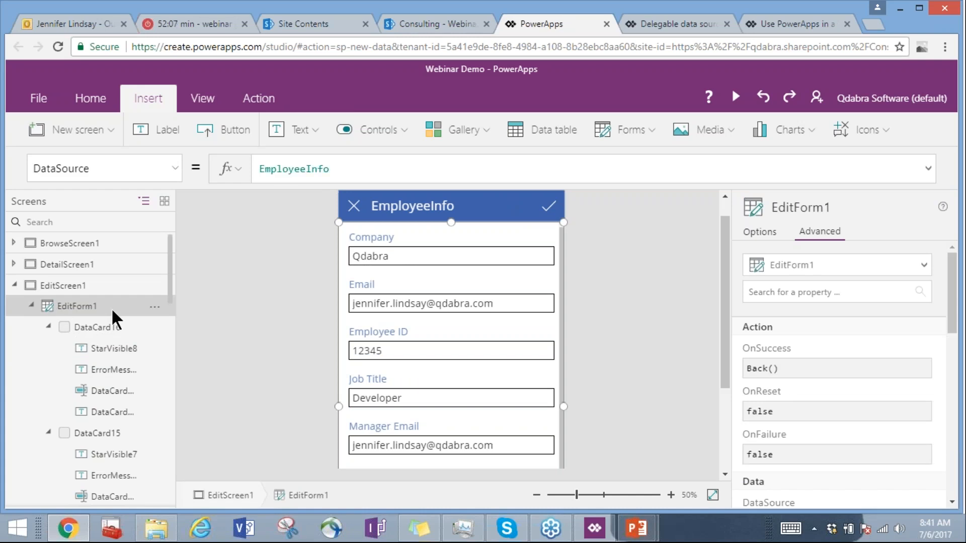
click(724, 440)
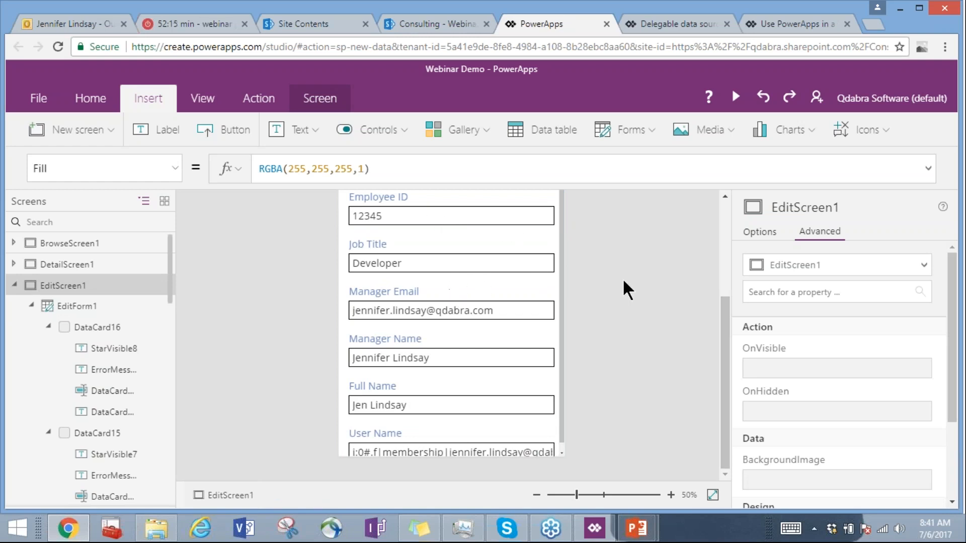
Inspect the locked properties of EditForm1's Employee ID and Job Title cards, including the Job Title text input
click(370, 196)
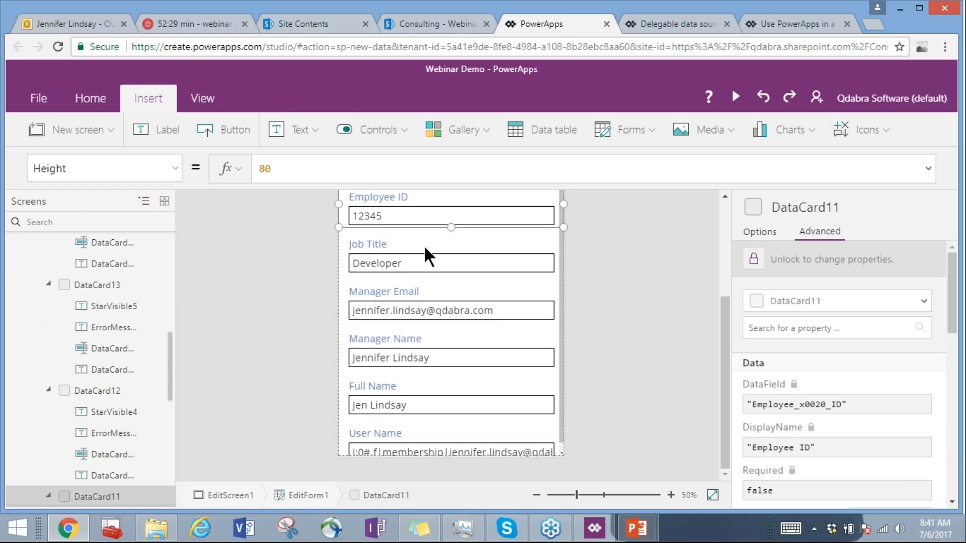
click(423, 261)
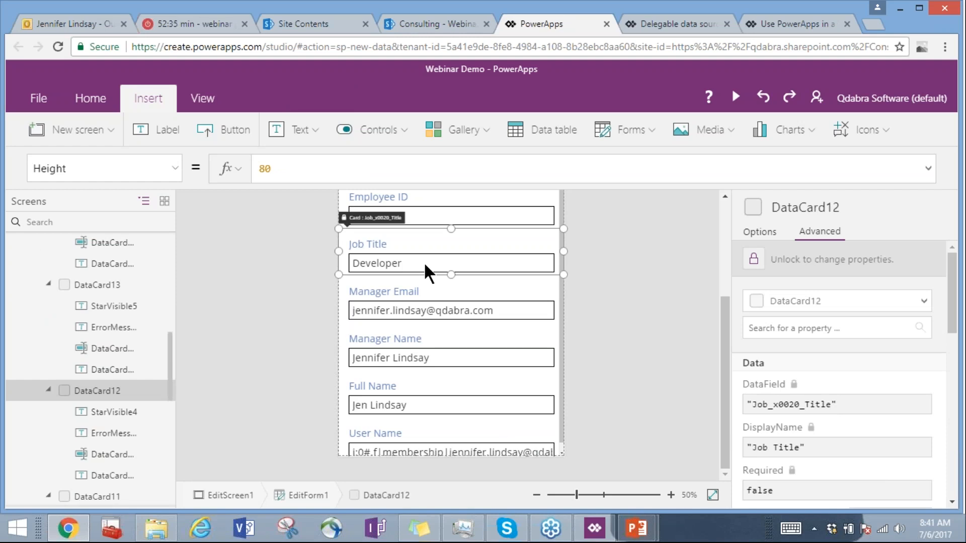
click(423, 261)
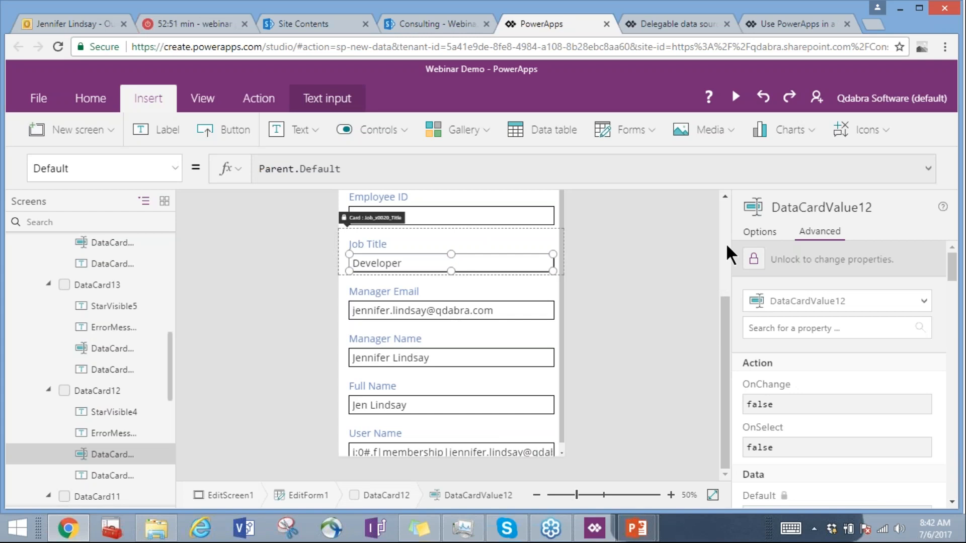
Inspect the SubmitForm formula in the OnSelect action of EditScreen1's checkmark icon
click(725, 210)
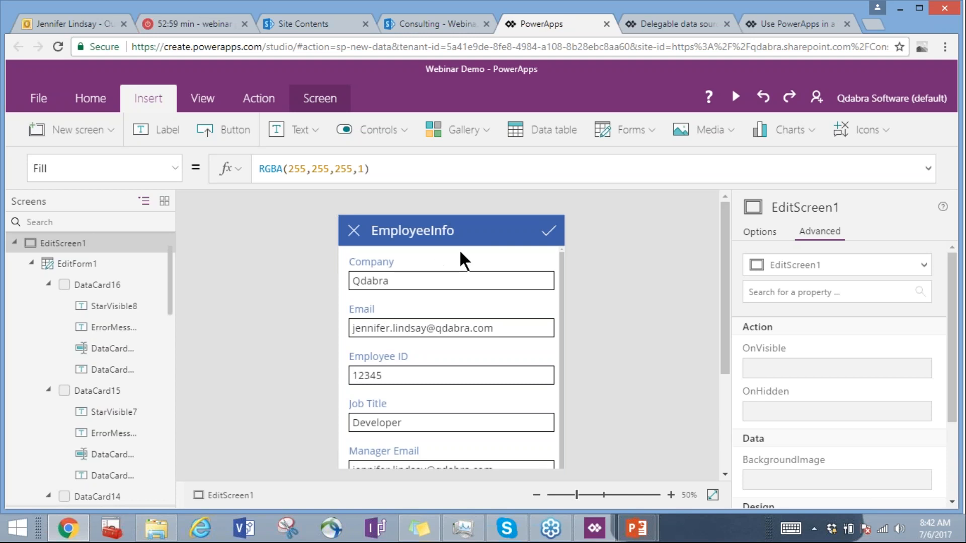
click(551, 237)
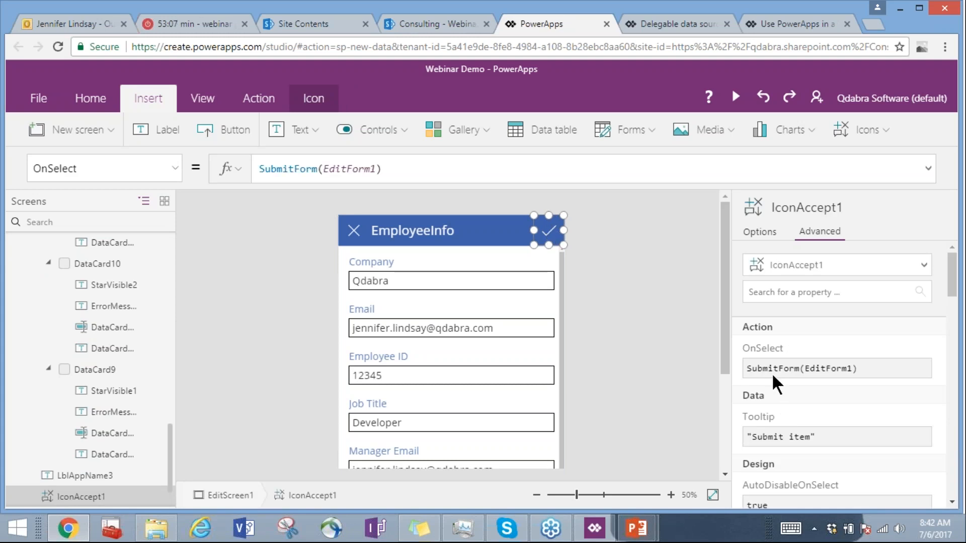
click(763, 370)
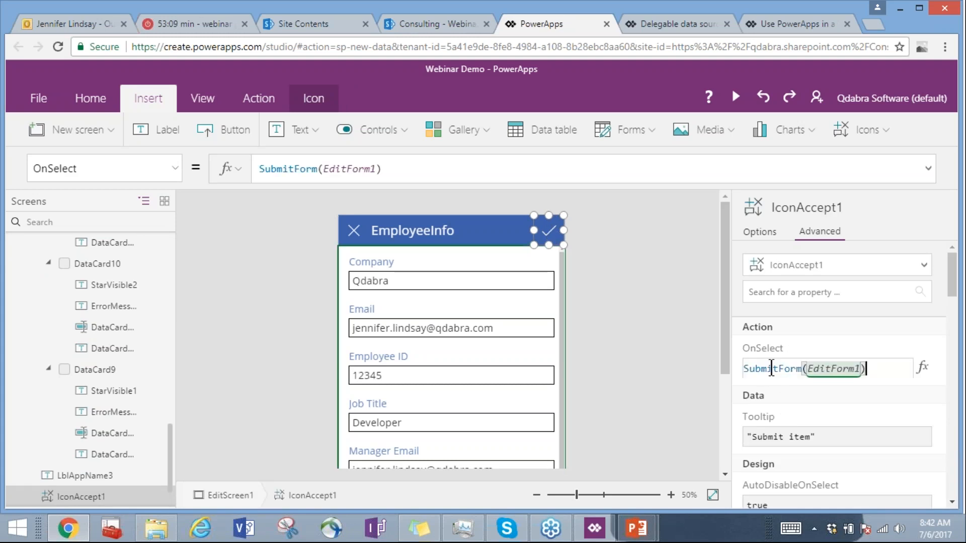
click(772, 368)
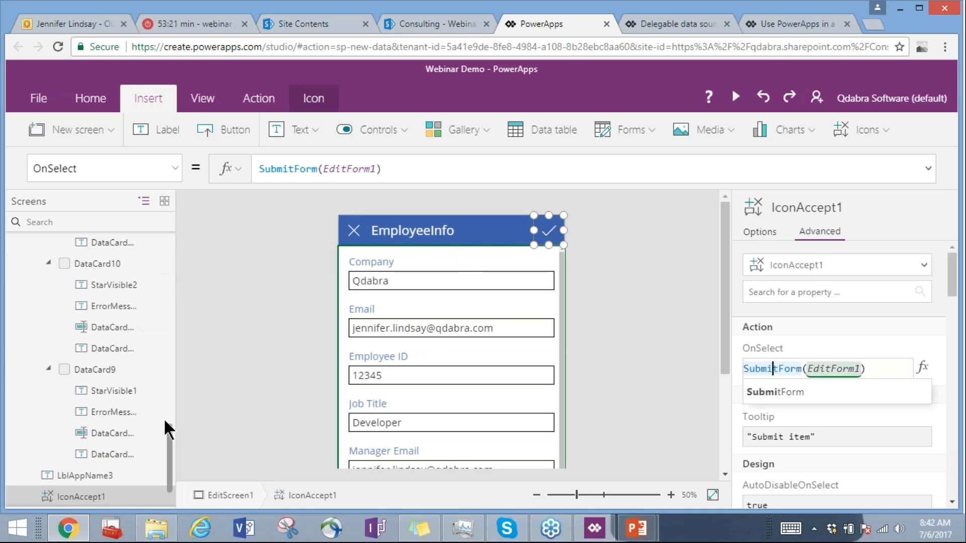
Collapse EditScreen1, expand DetailScreen1, and examine DetailForm1's data source, Item property and displayed fields
click(169, 253)
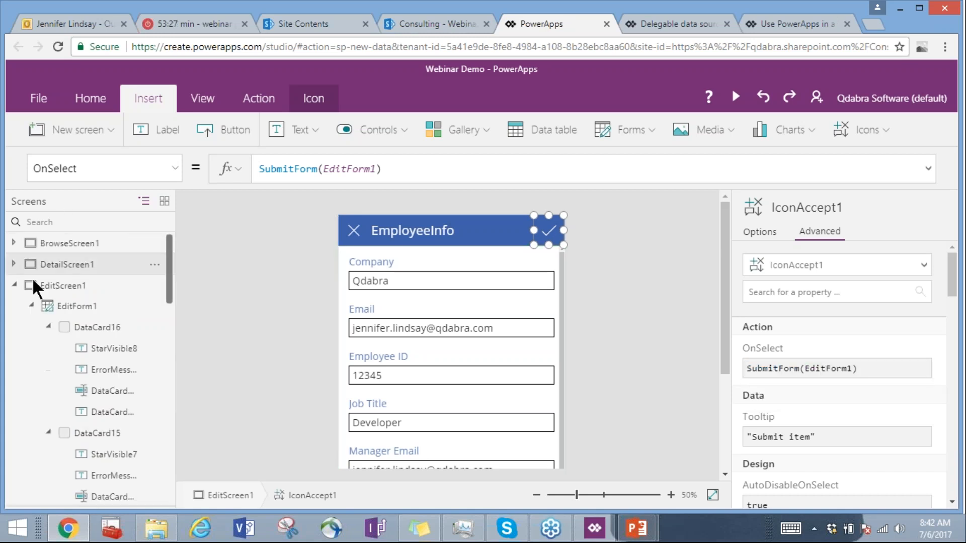
click(14, 285)
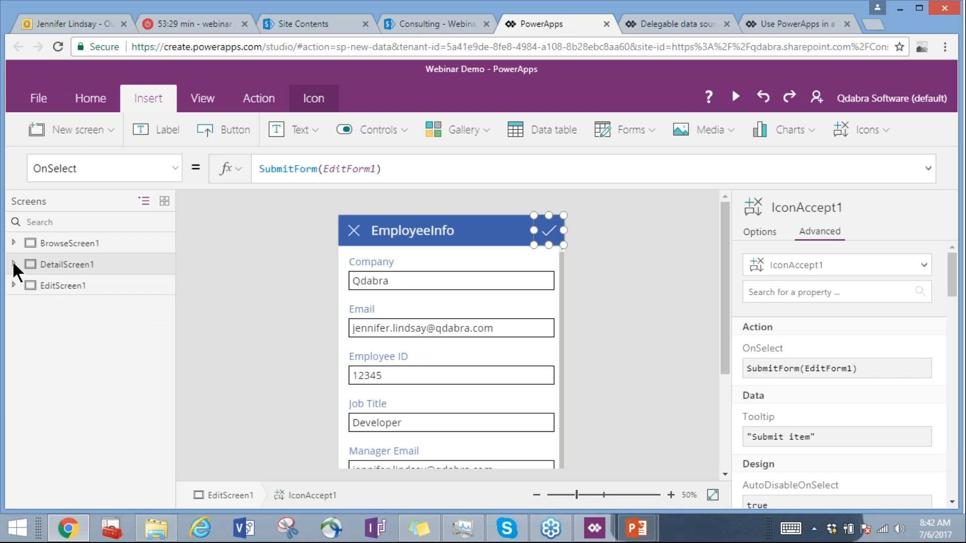
click(13, 264)
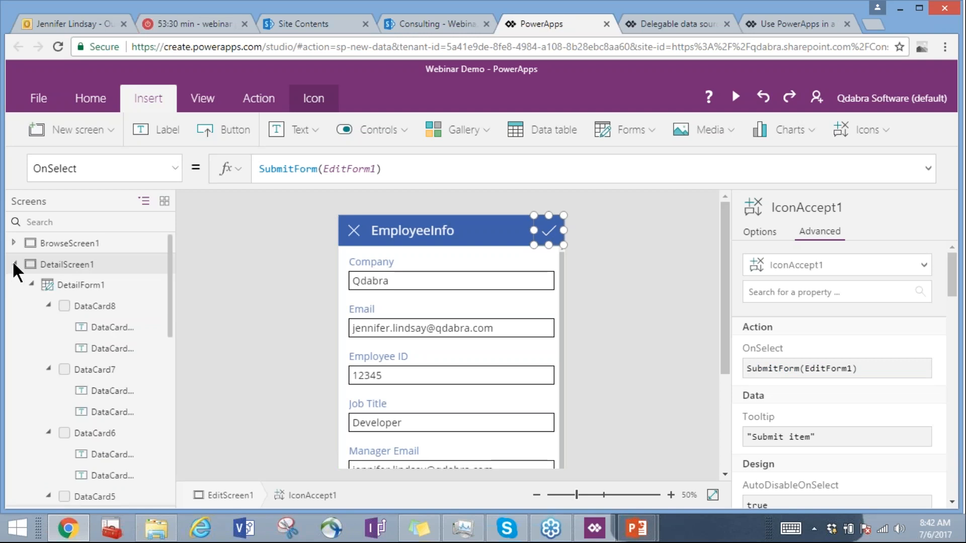
click(74, 283)
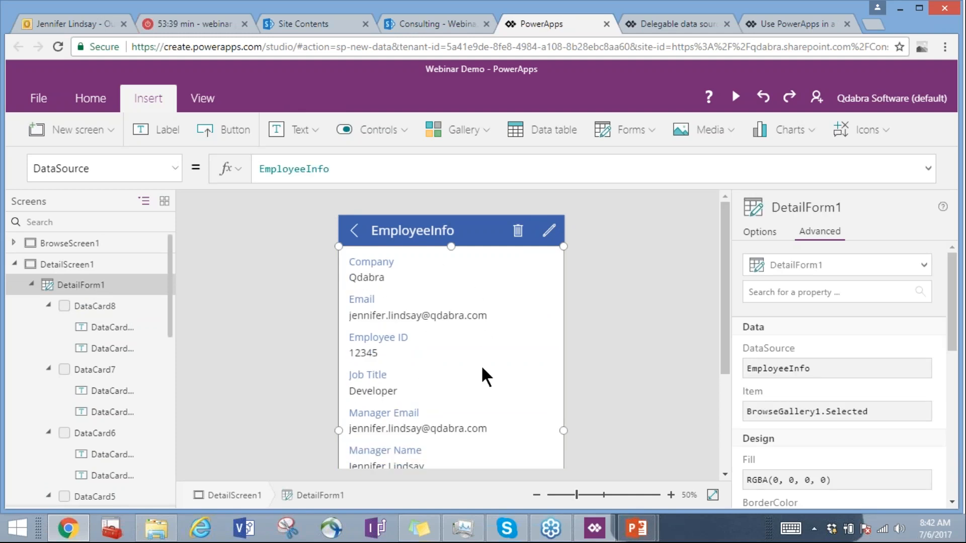
click(721, 442)
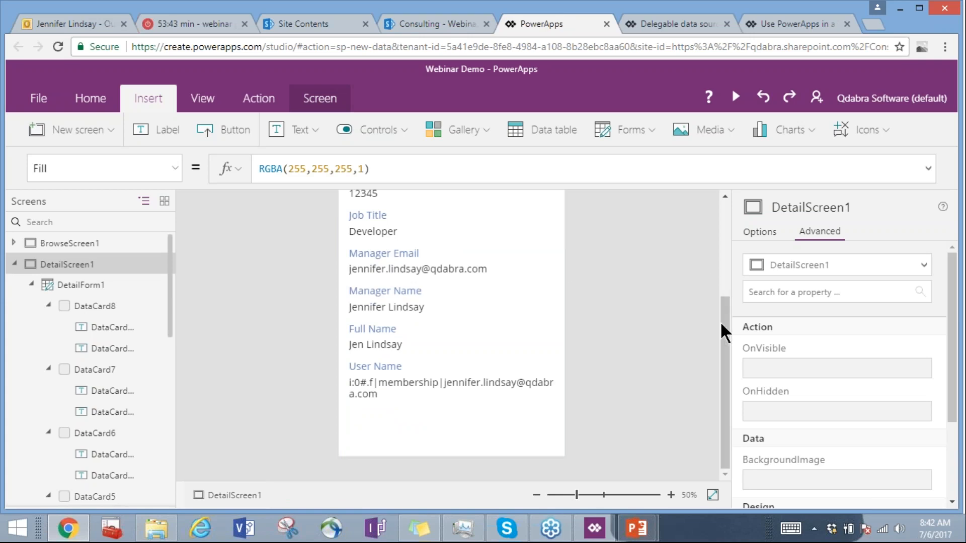
drag(725, 324, 722, 268)
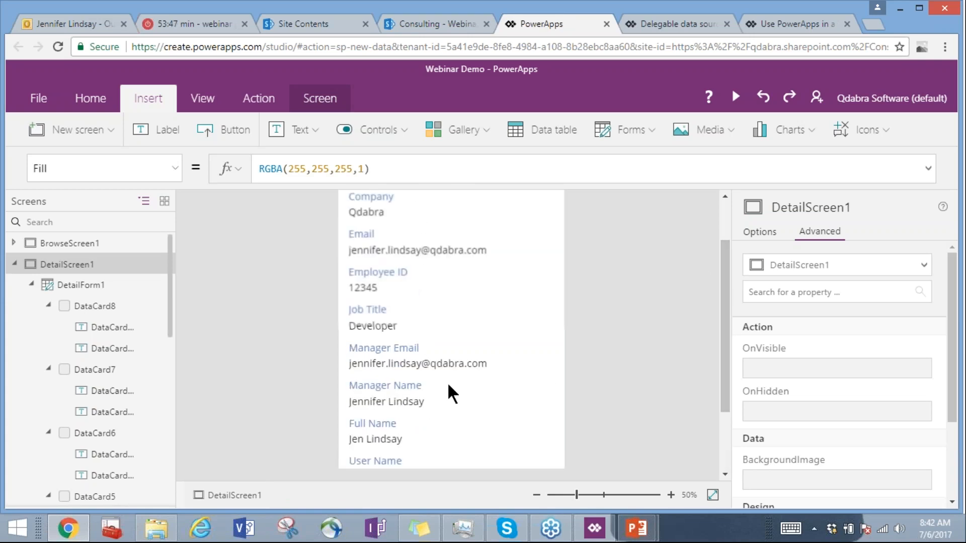
Inspect DetailForm1's Email card and its value label, and collapse DetailScreen1's control tree
click(396, 250)
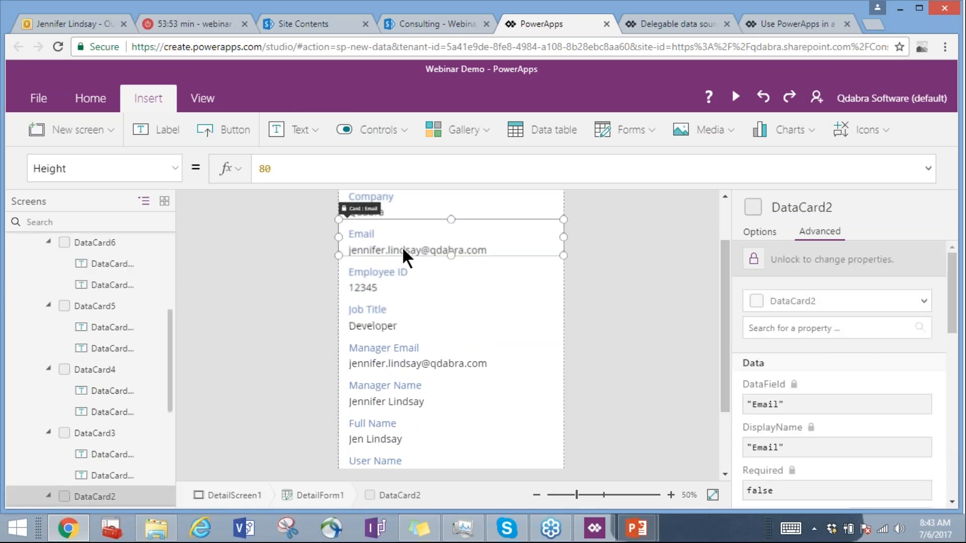
click(403, 250)
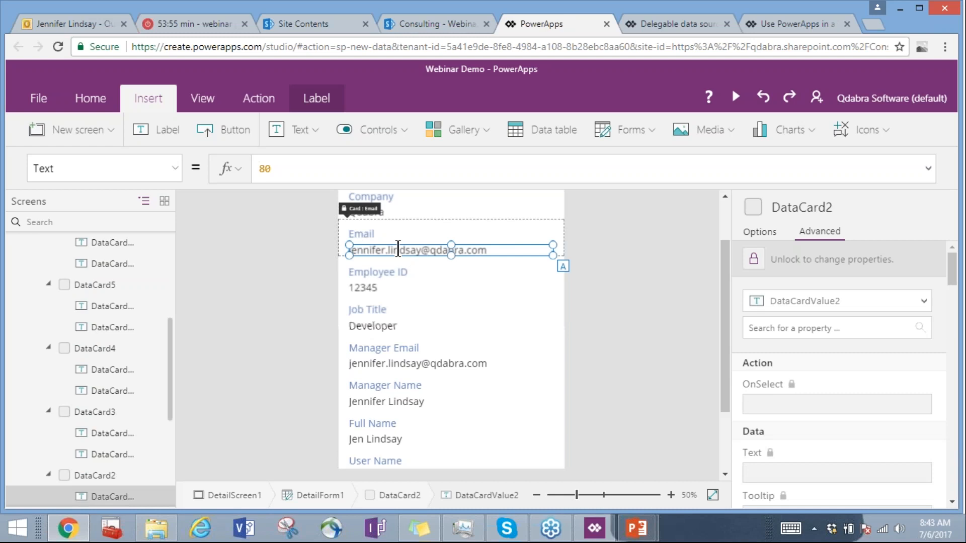
scroll(83, 269, up, 5)
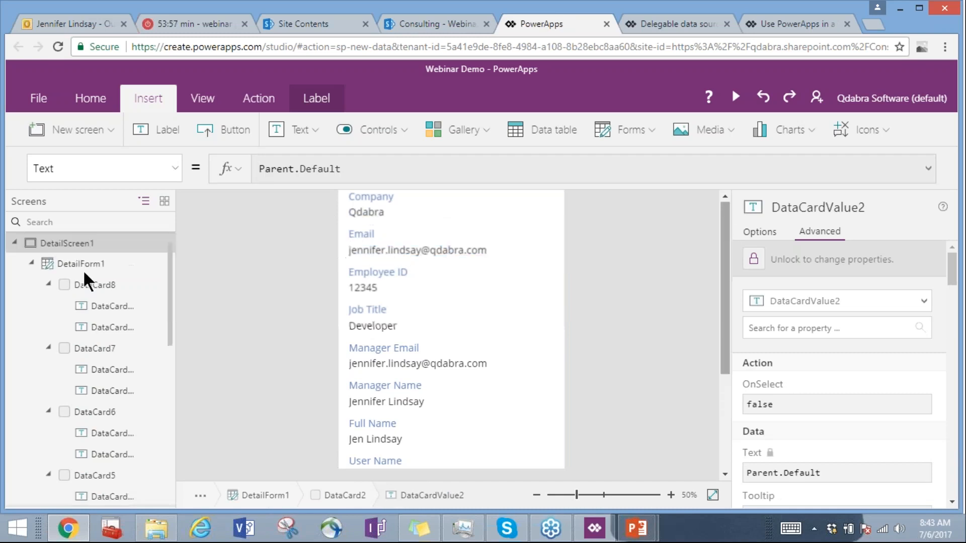
click(18, 245)
click(14, 243)
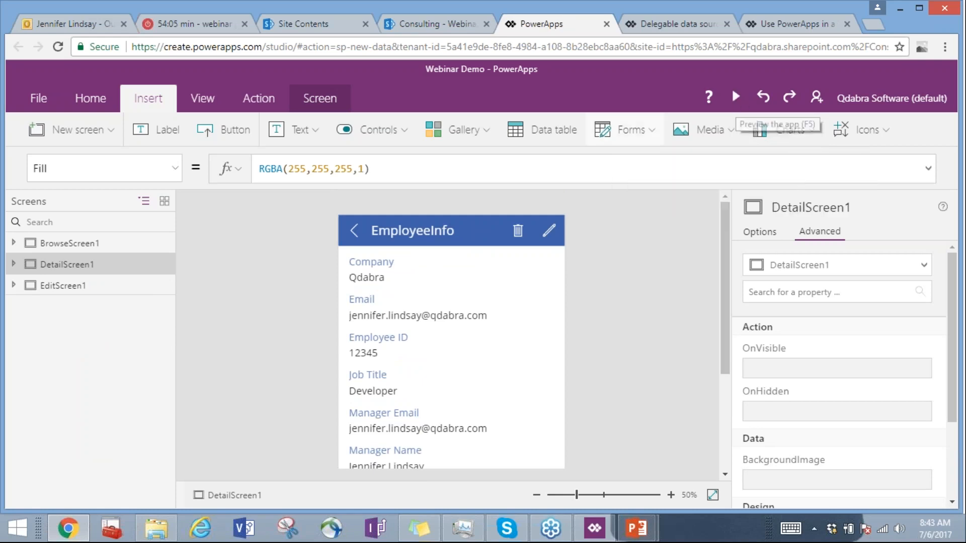
Select BrowseScreen1 and run the app in preview mode
click(56, 243)
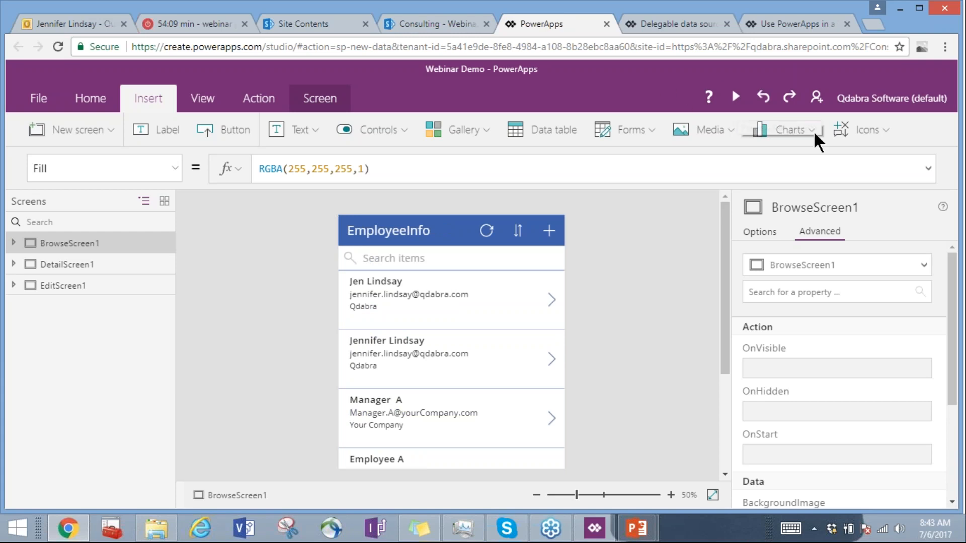
click(789, 100)
key(ctrl+z)
click(736, 100)
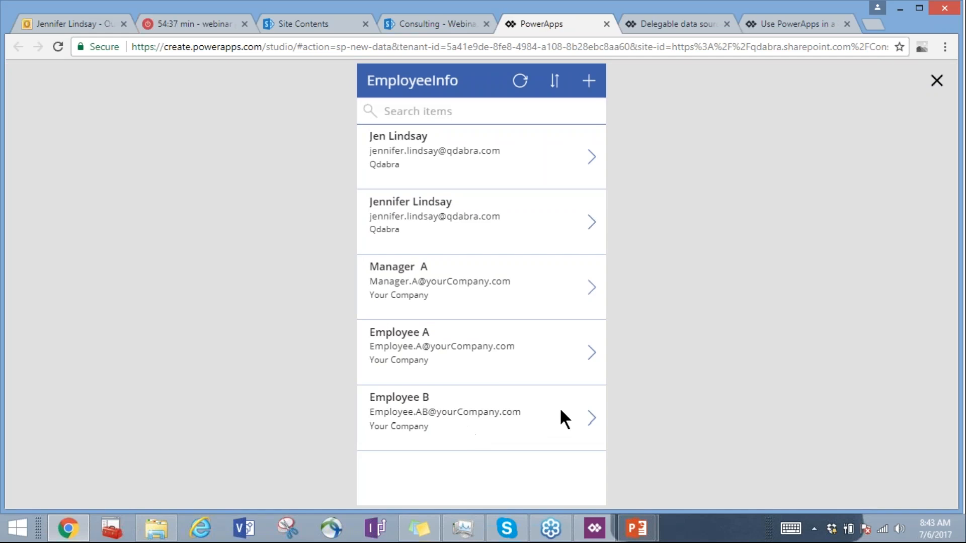
Open the Employee B record for editing and remove the letter A before the B in its Email field
click(593, 425)
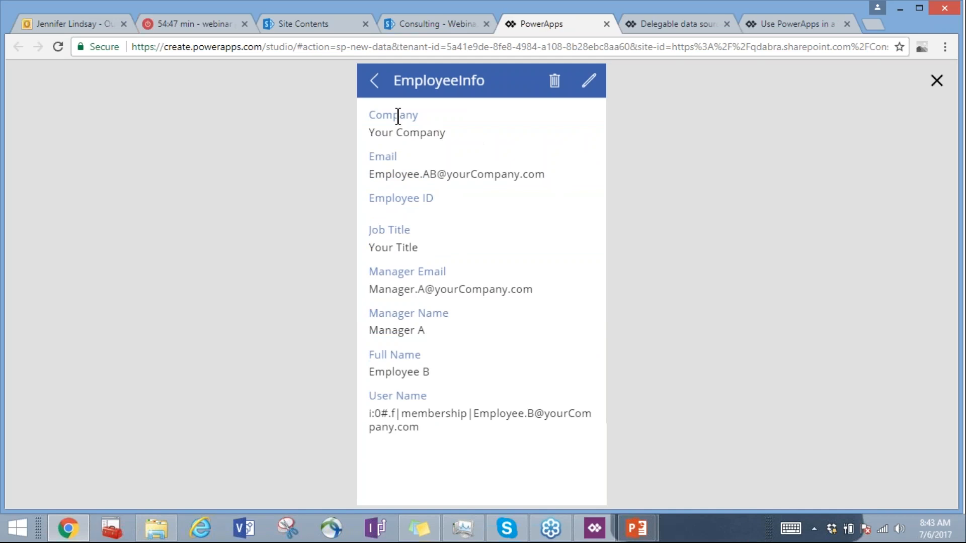
click(590, 87)
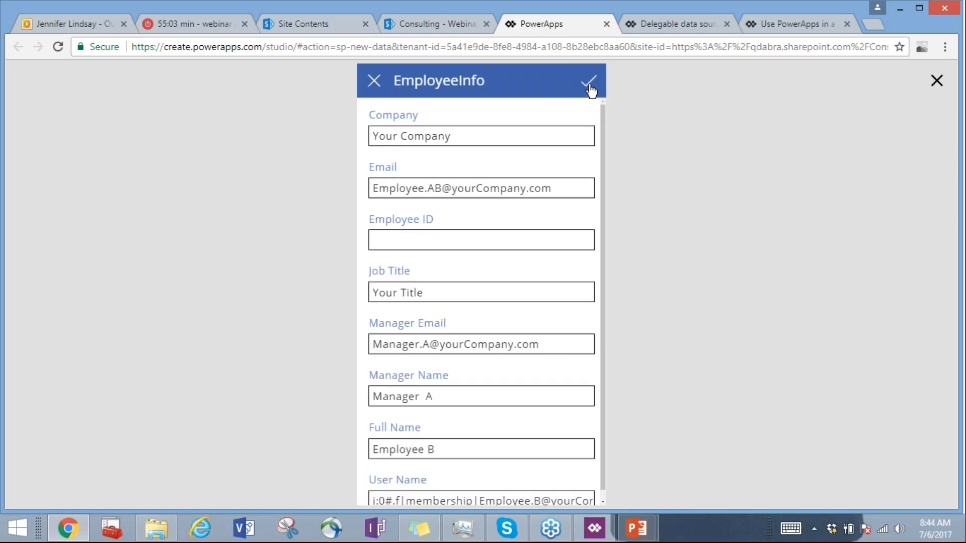
click(433, 190)
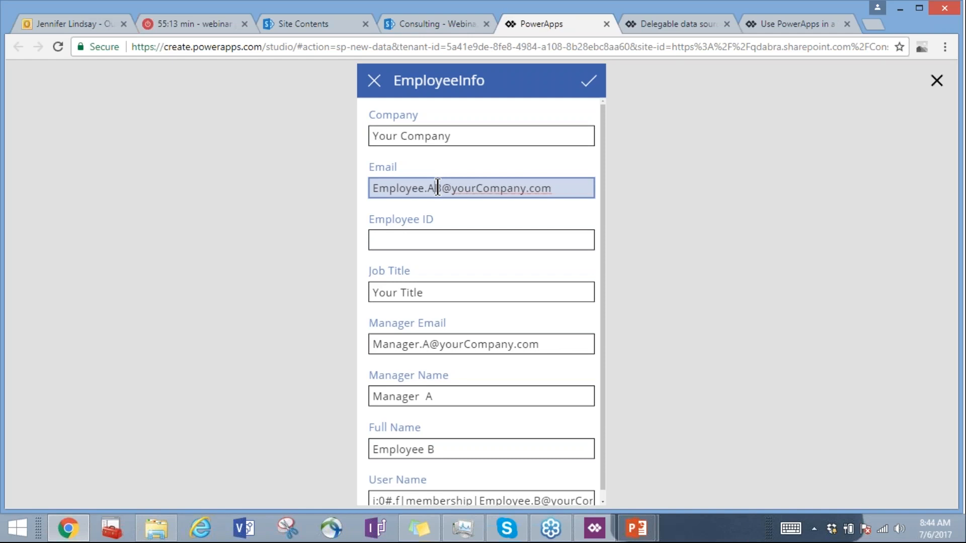
key(BackSpace)
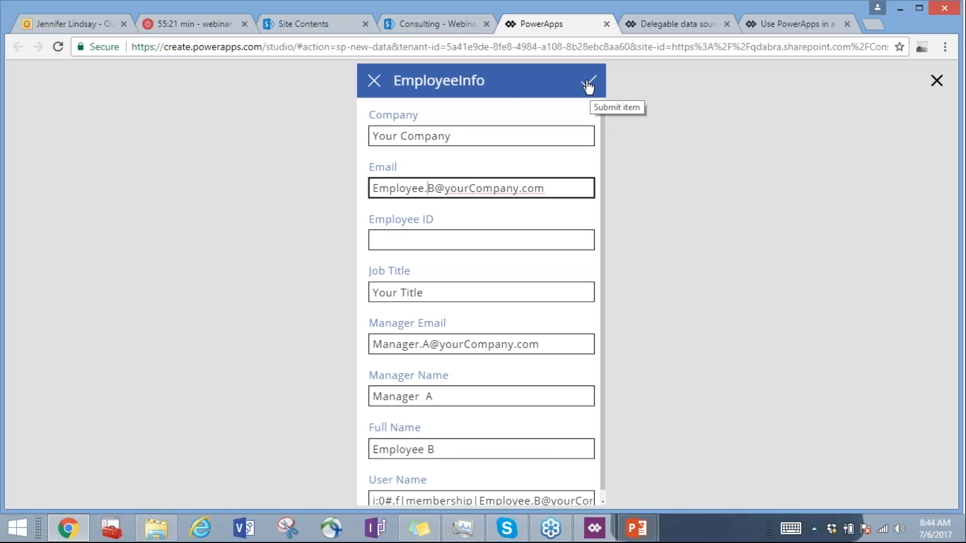
Check Employee B's stored email in the SharePoint EmployeeInfo list and return to the PowerApps preview
click(430, 21)
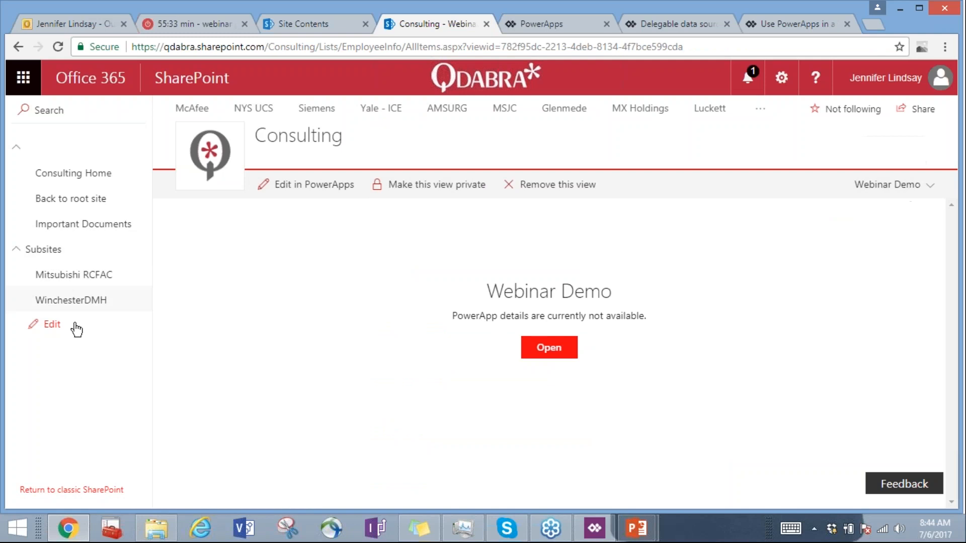
click(289, 23)
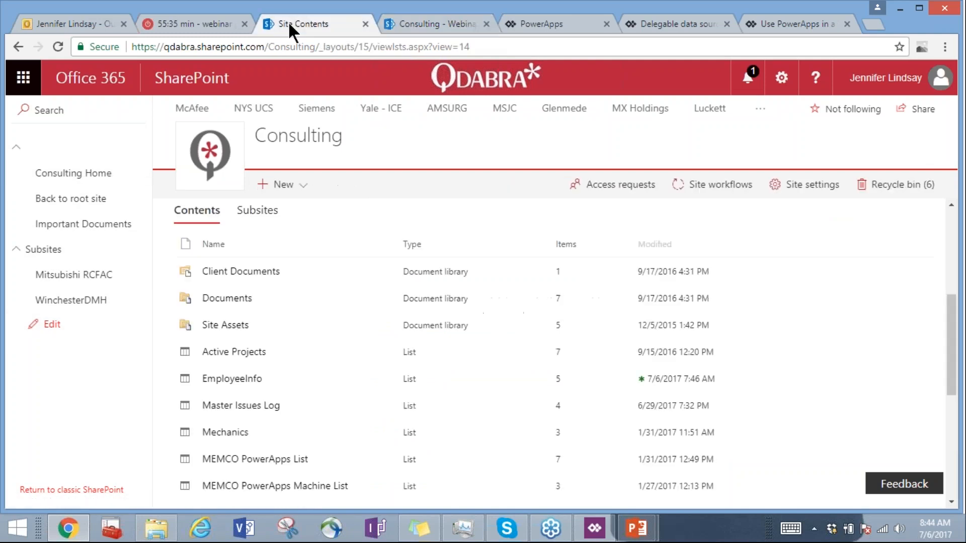
click(221, 383)
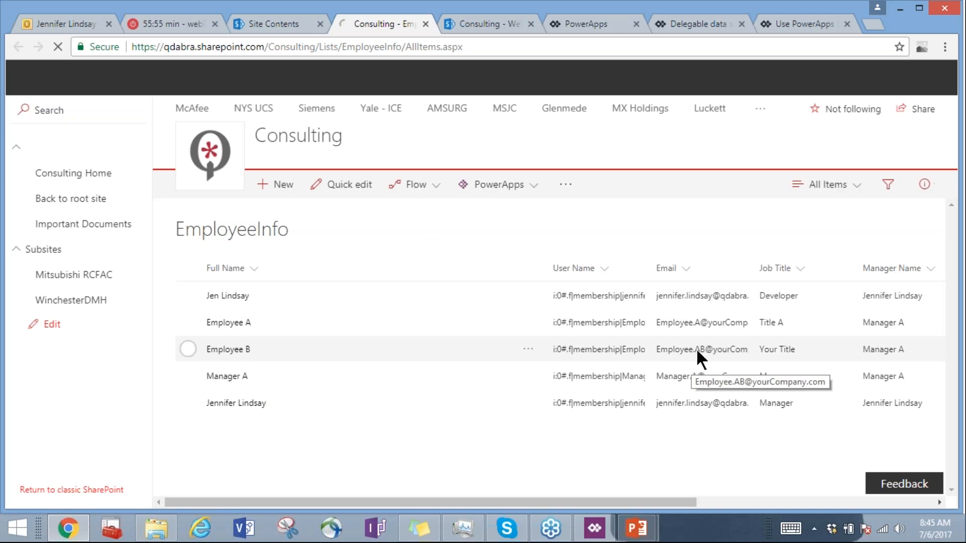
click(579, 22)
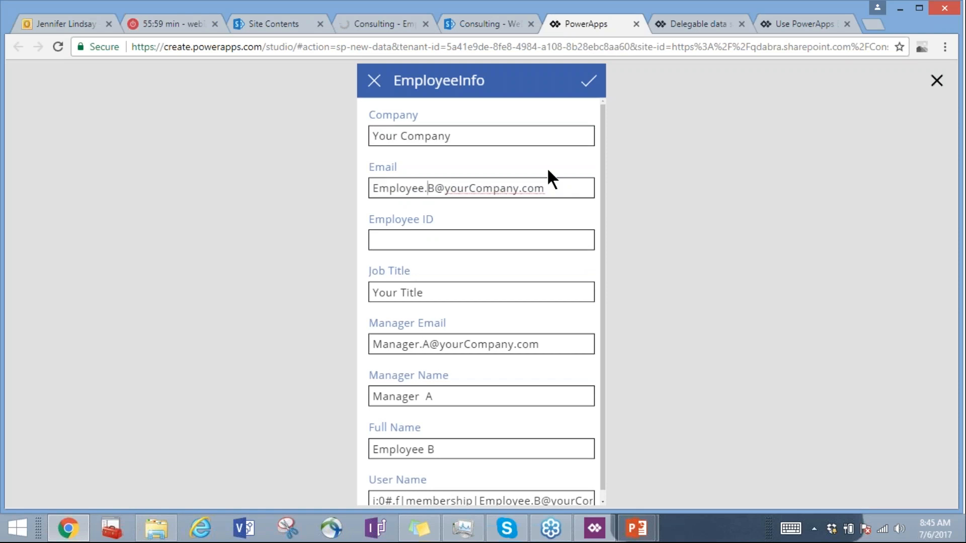
Save the edited Employee B record, check its email in the refreshed SharePoint EmployeeInfo list, and return to the PowerApps preview
click(591, 87)
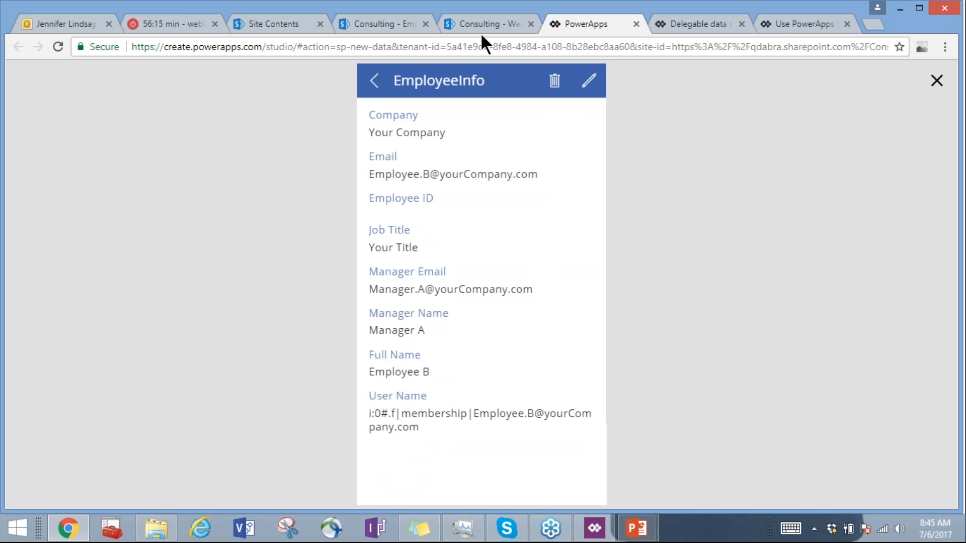
click(380, 20)
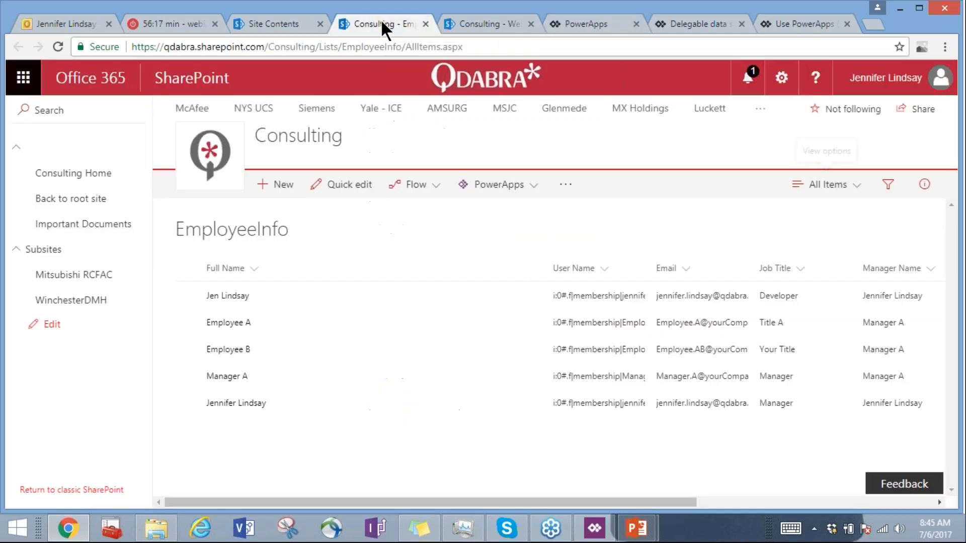
click(55, 45)
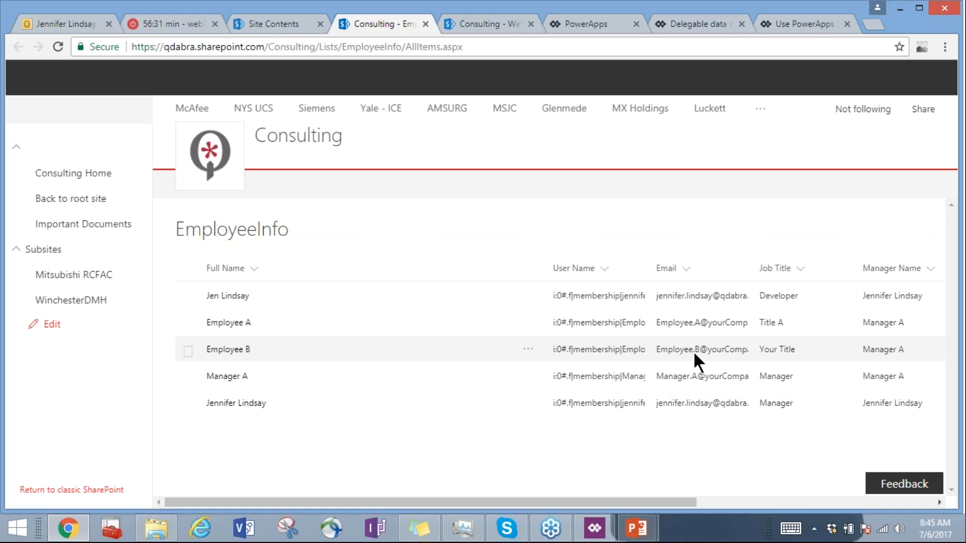
click(596, 25)
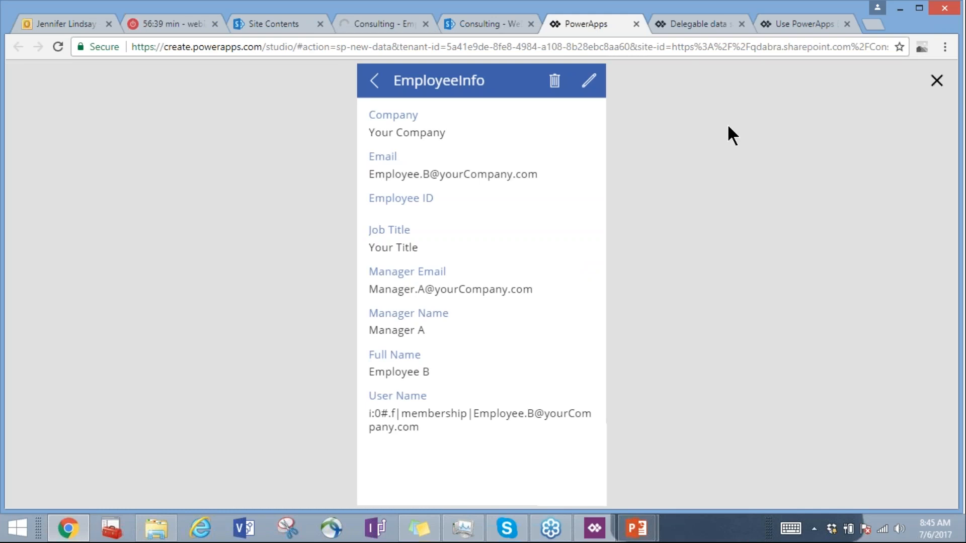
Exit the preview and inspect the search box on BrowseScreen1
key(Escape)
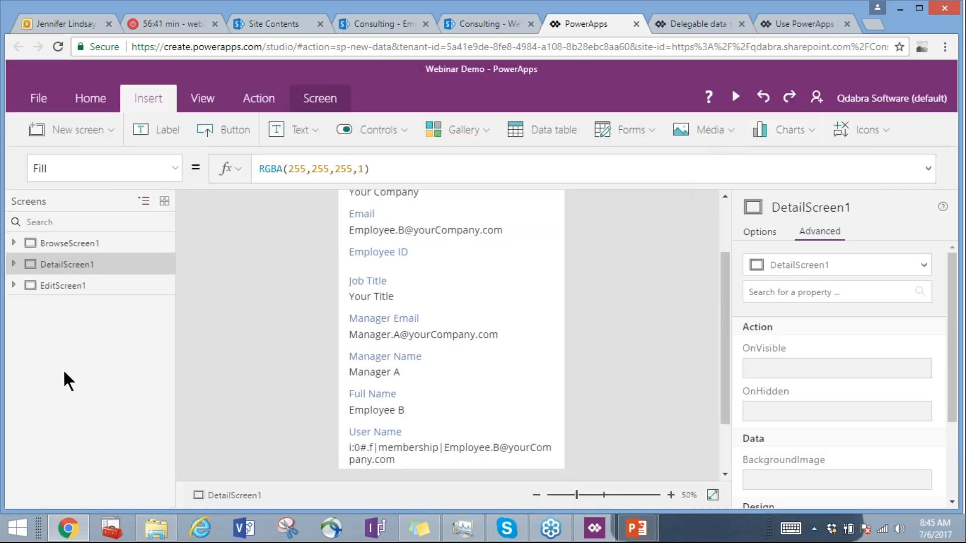
scroll(728, 212, up, 3)
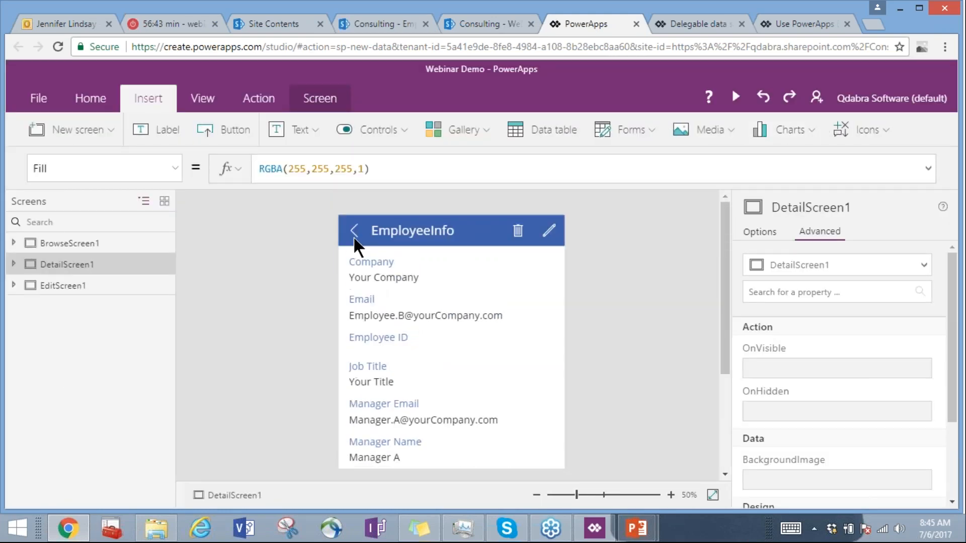
click(40, 239)
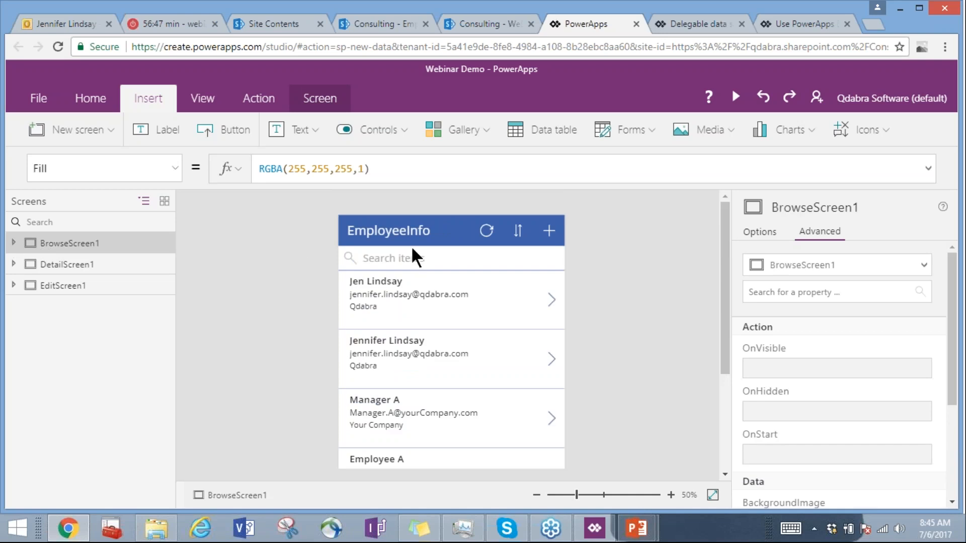
click(458, 259)
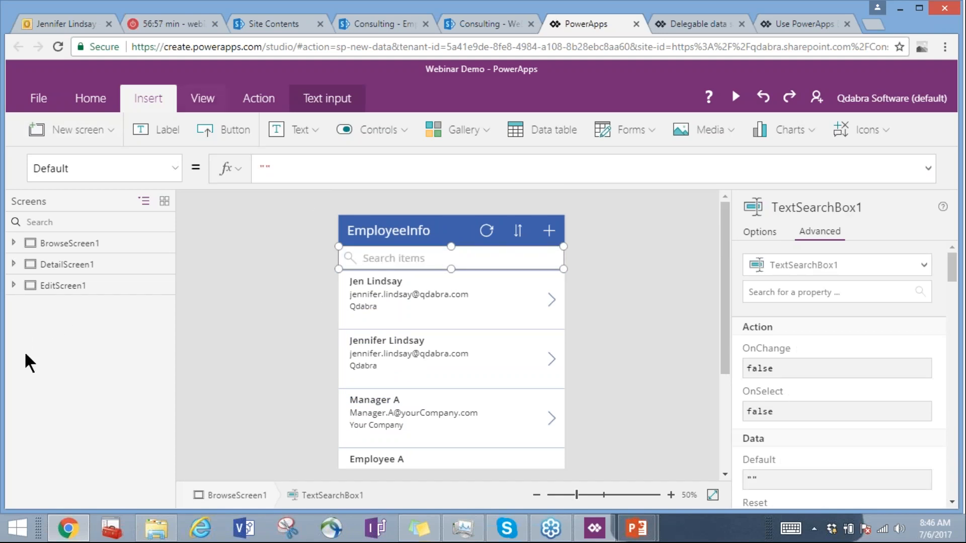
Add a new scrollable screen to the app and select it for editing
click(107, 132)
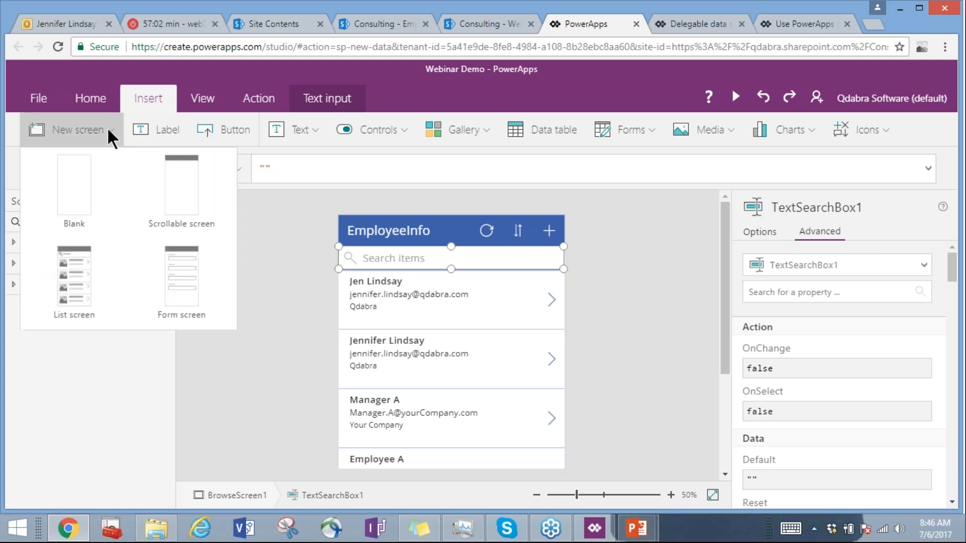
click(182, 190)
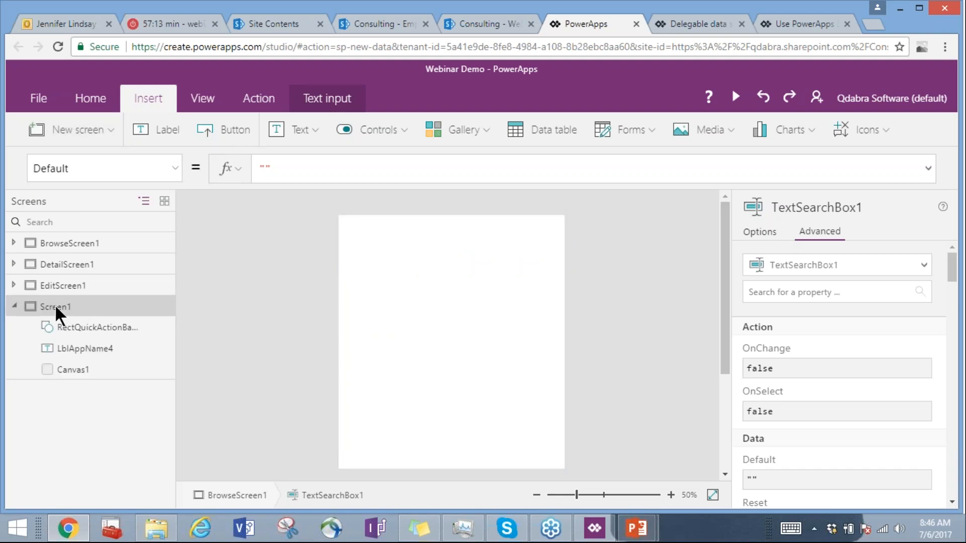
click(55, 305)
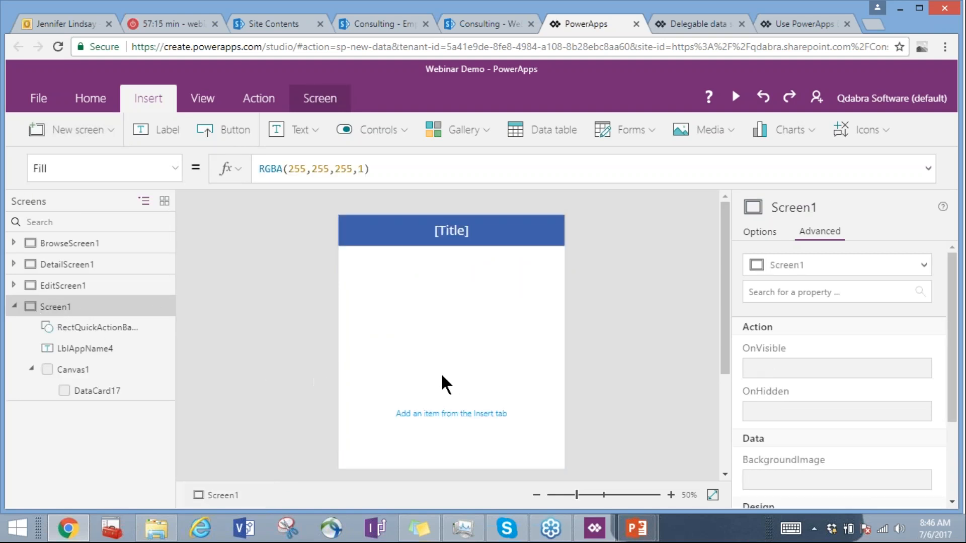
scroll(441, 375, down, 2)
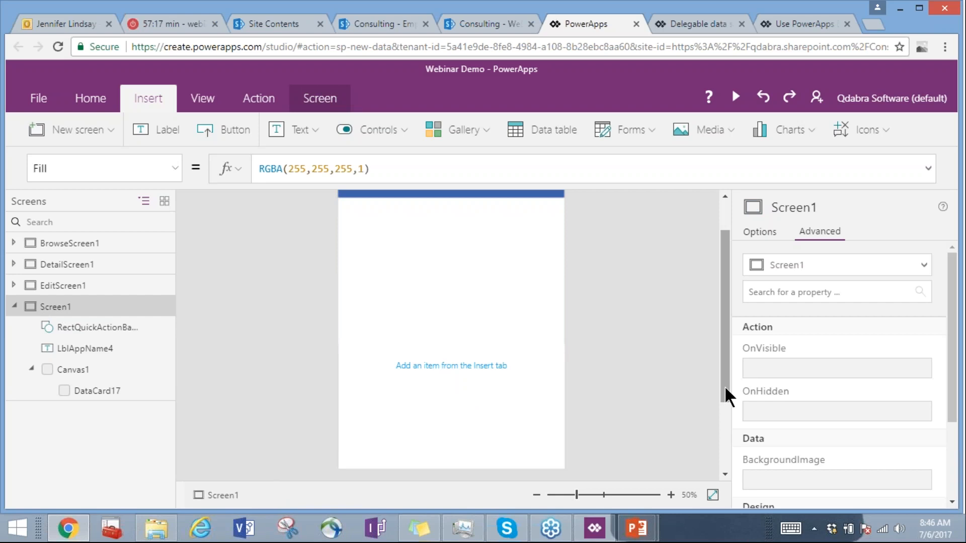
mouse_move(725, 385)
mouse_down()
mouse_move(721, 406)
mouse_move(723, 346)
mouse_move(726, 382)
mouse_up()
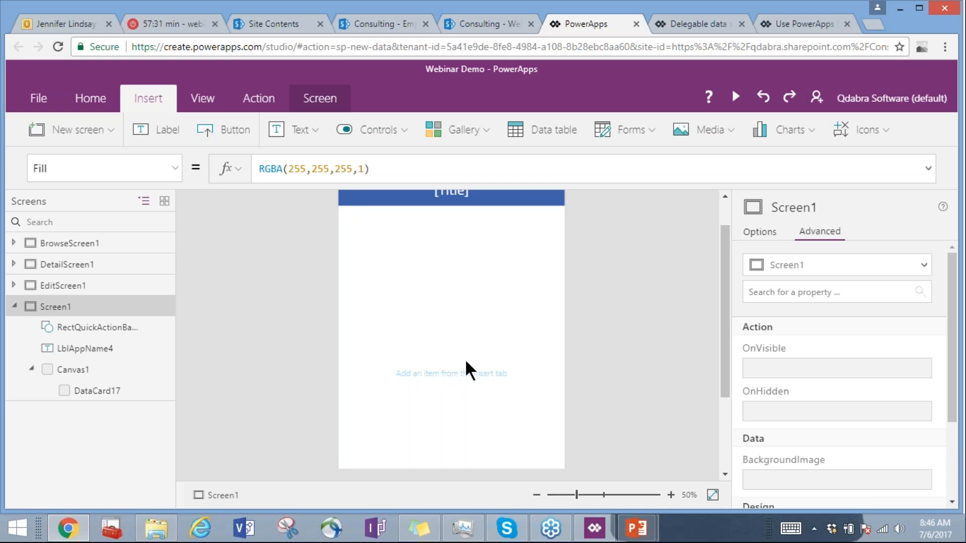
Insert a drop down control on Screen1 and place it just below the title bar
click(399, 131)
click(382, 191)
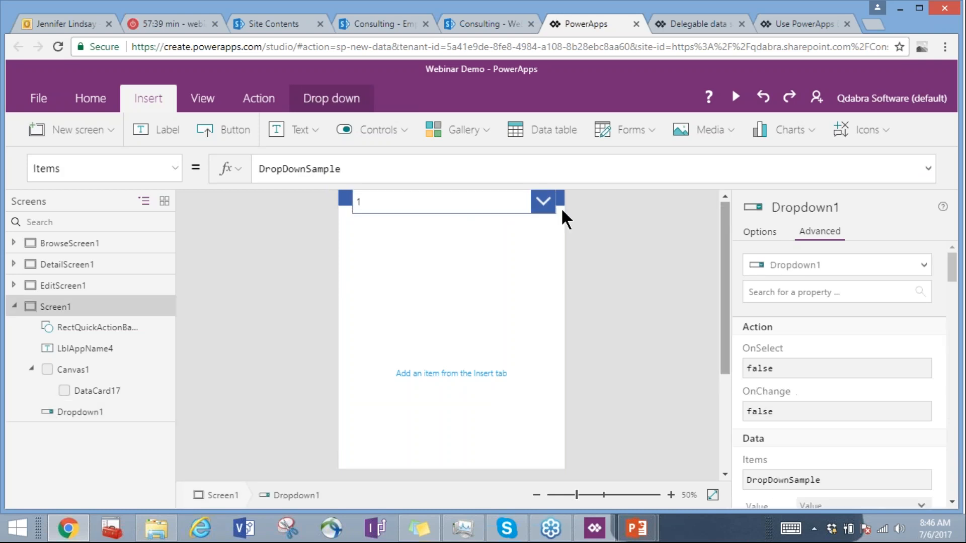
scroll(724, 208, up, 1)
click(406, 210)
click(394, 233)
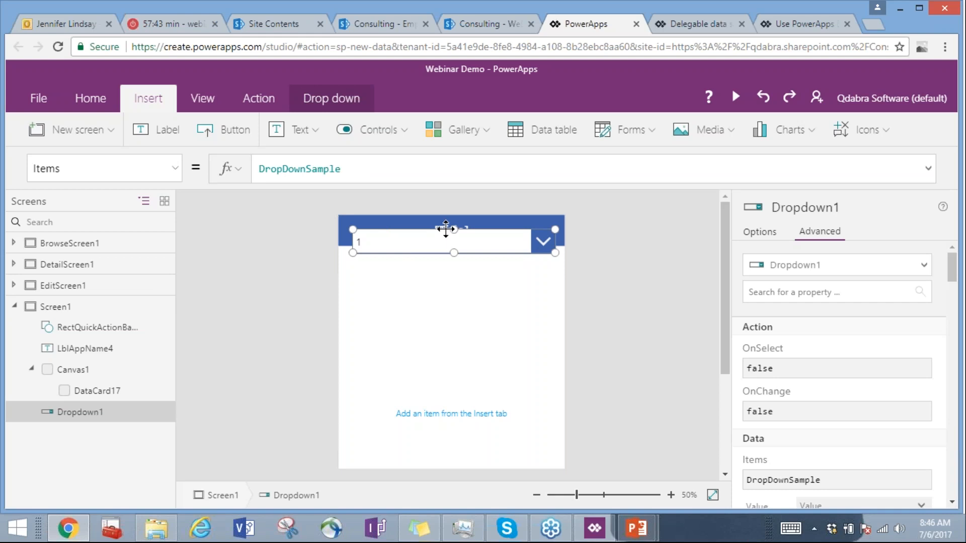
drag(446, 229, 446, 265)
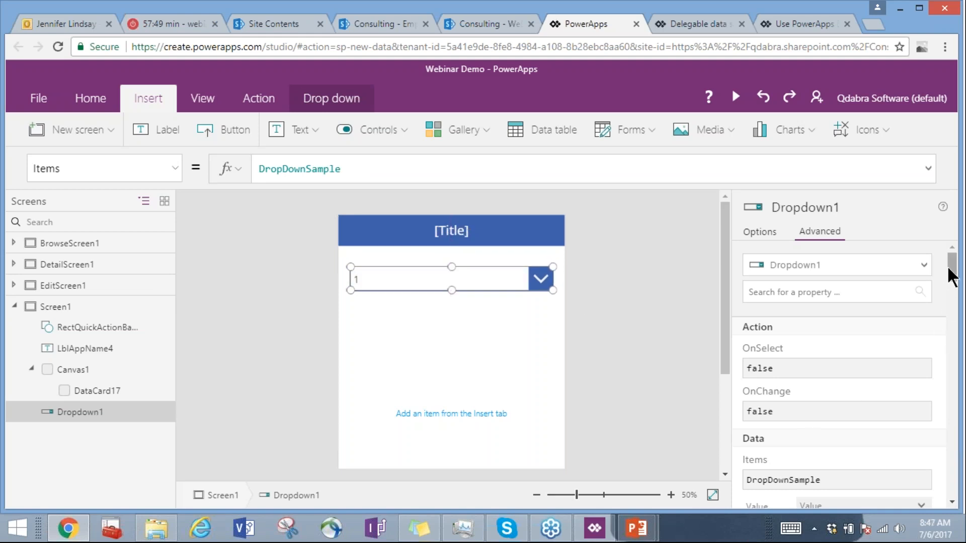
Examine the available options and advanced properties of Dropdown1
drag(956, 277, 955, 282)
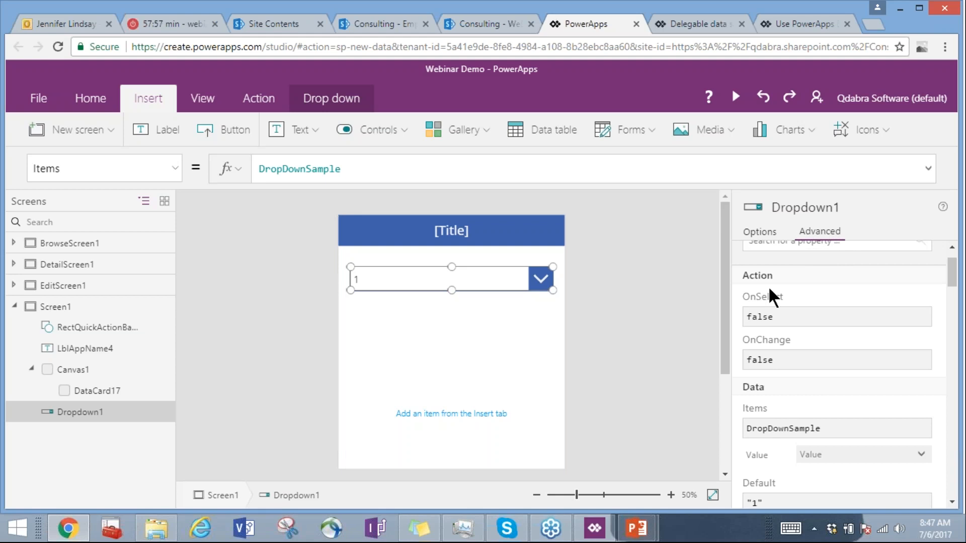
click(761, 239)
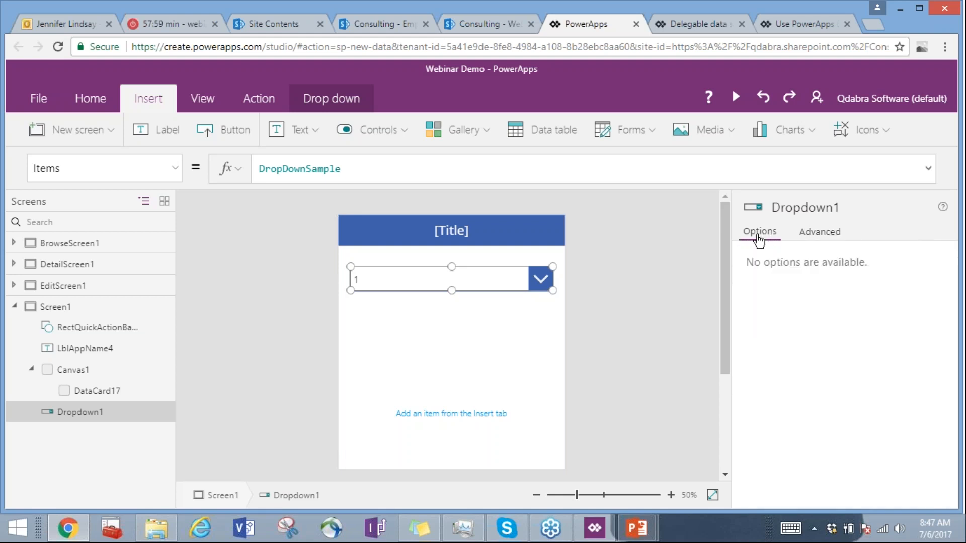
click(822, 238)
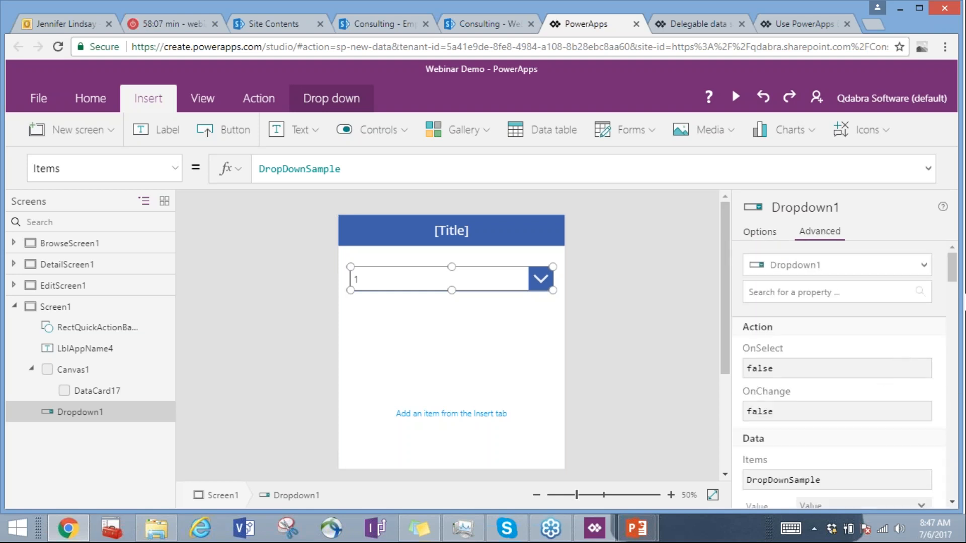
Replace the Items source of Dropdown1 with the EmployeeInfo list
drag(952, 278, 954, 293)
click(817, 369)
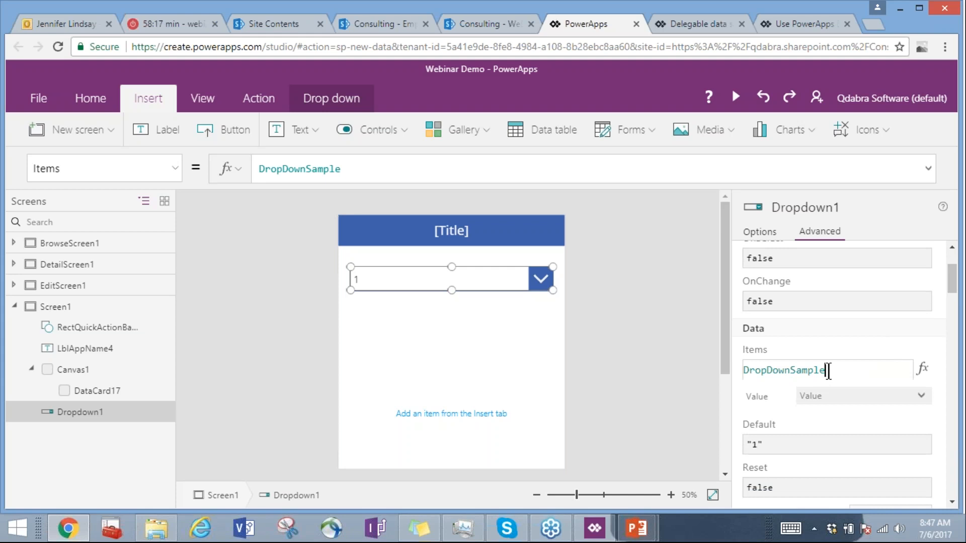
drag(837, 372, 744, 371)
key(BackSpace)
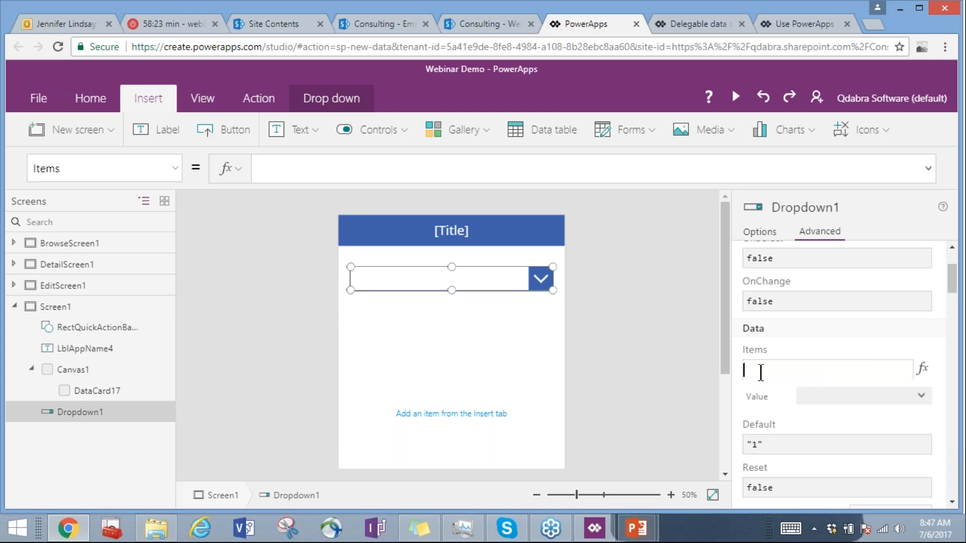
text(E)
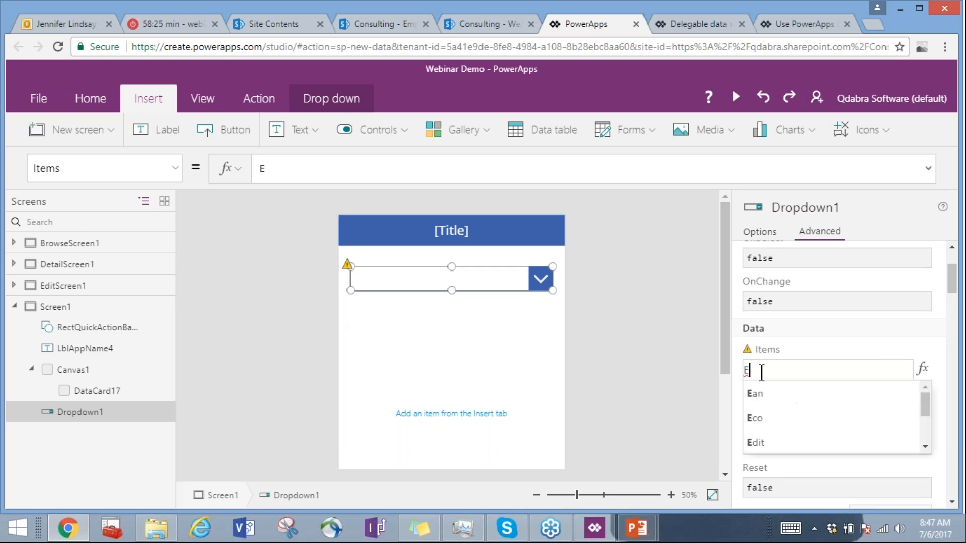
text(mp)
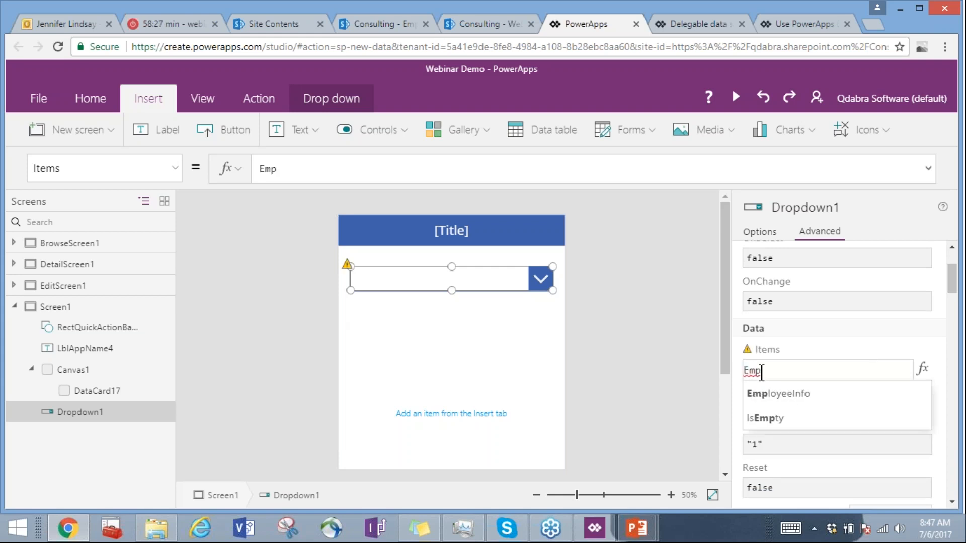
click(822, 392)
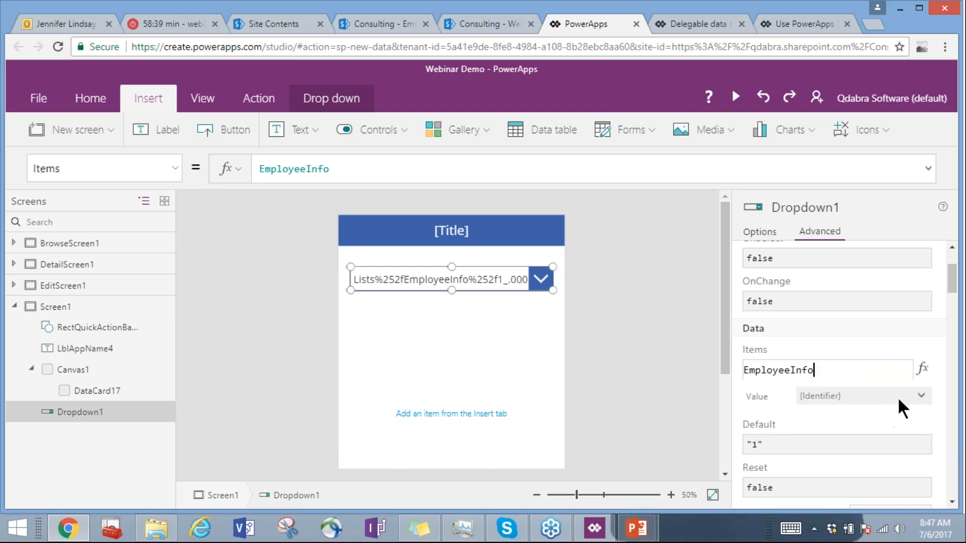
Set the Value field shown by Dropdown1 to Company
click(919, 394)
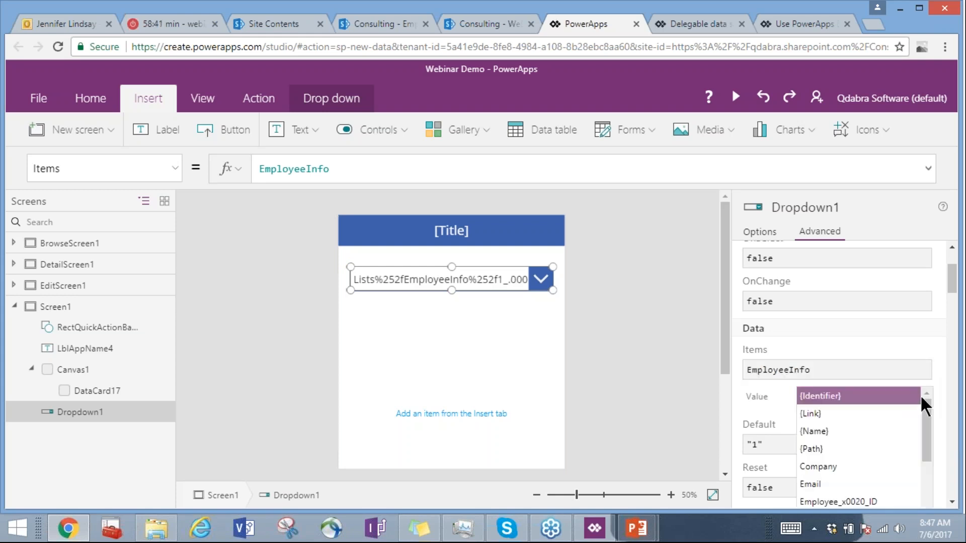
mouse_move(925, 412)
mouse_down()
mouse_move(925, 478)
mouse_move(925, 414)
mouse_up()
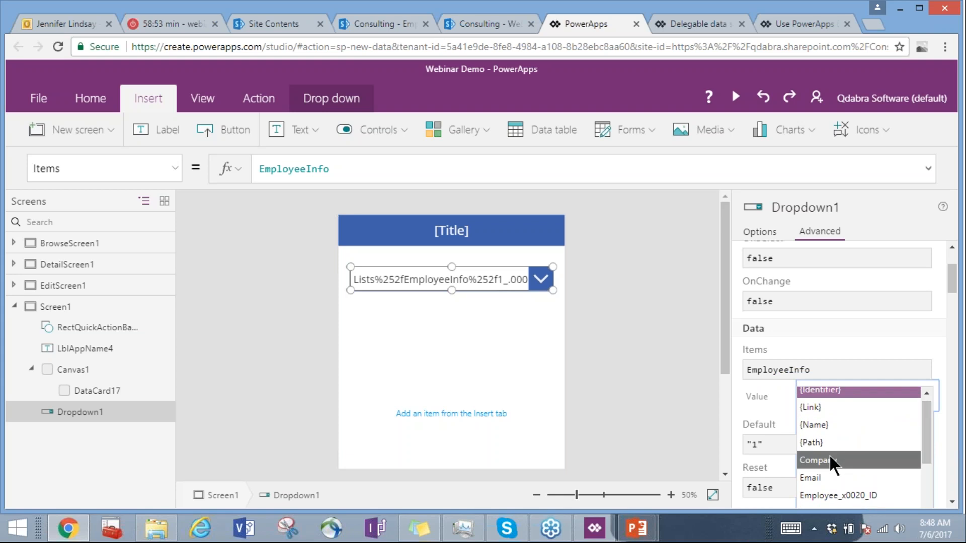
click(855, 458)
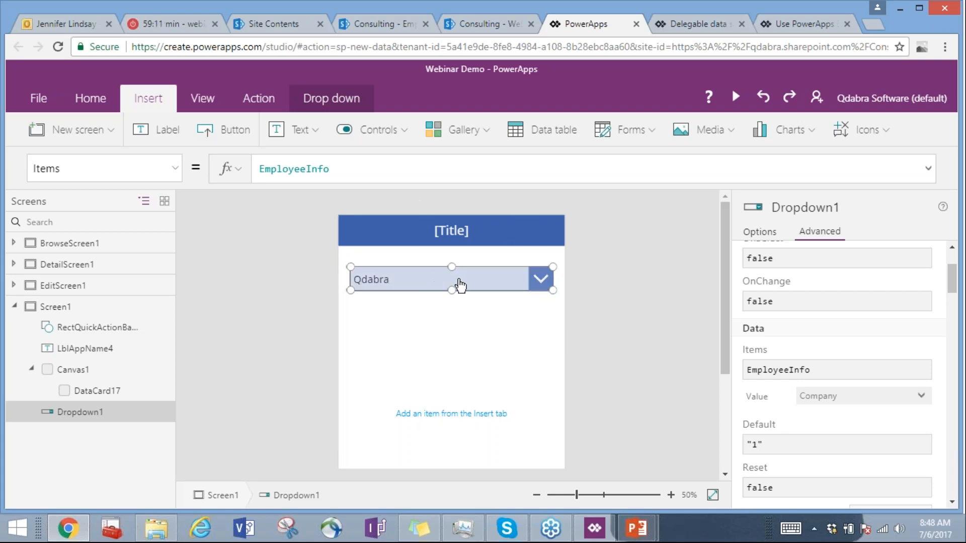
Preview Screen1, expand the drop down to review its company choices, and exit the preview
click(735, 95)
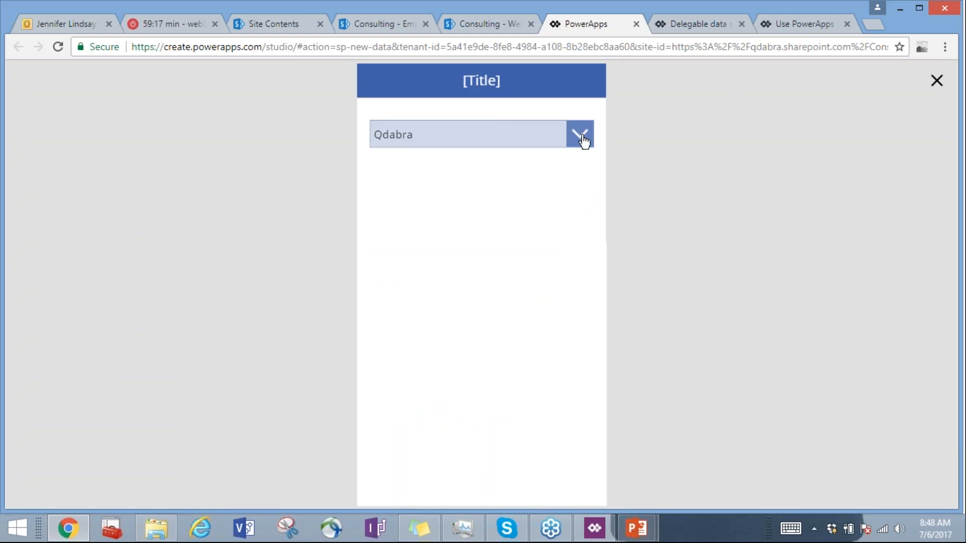
click(582, 136)
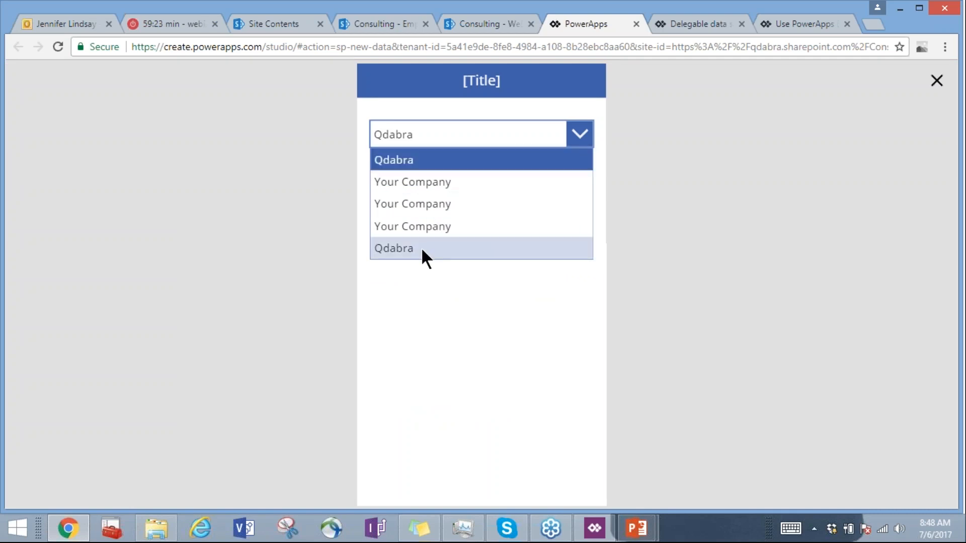
click(933, 83)
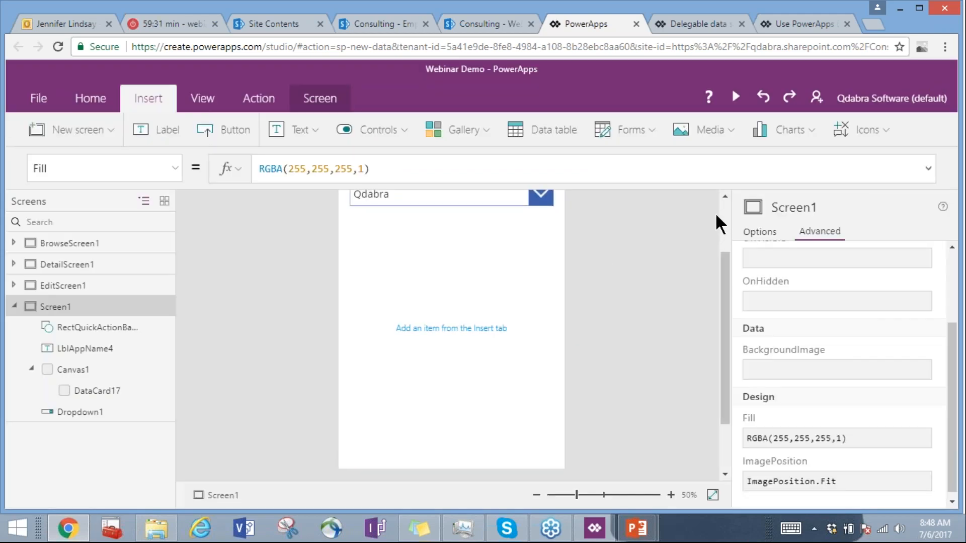
Set the Items formula of Dropdown1 on Screen1 to Distinct(EmployeeInfo,Company)
click(726, 213)
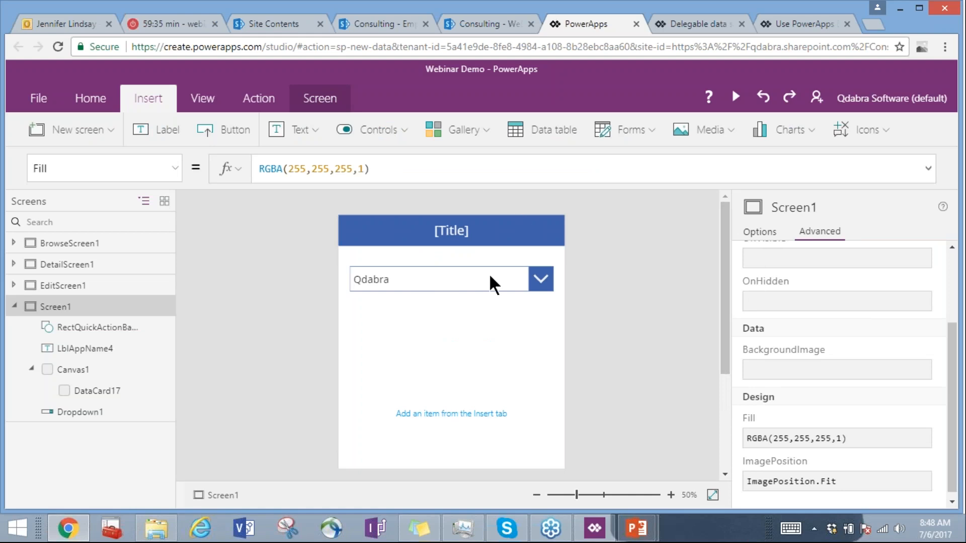
click(439, 281)
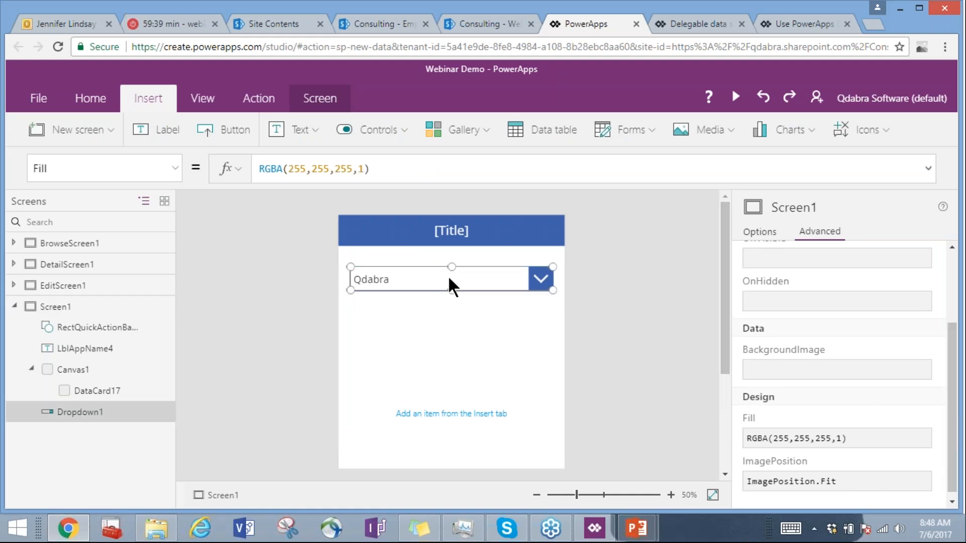
click(449, 279)
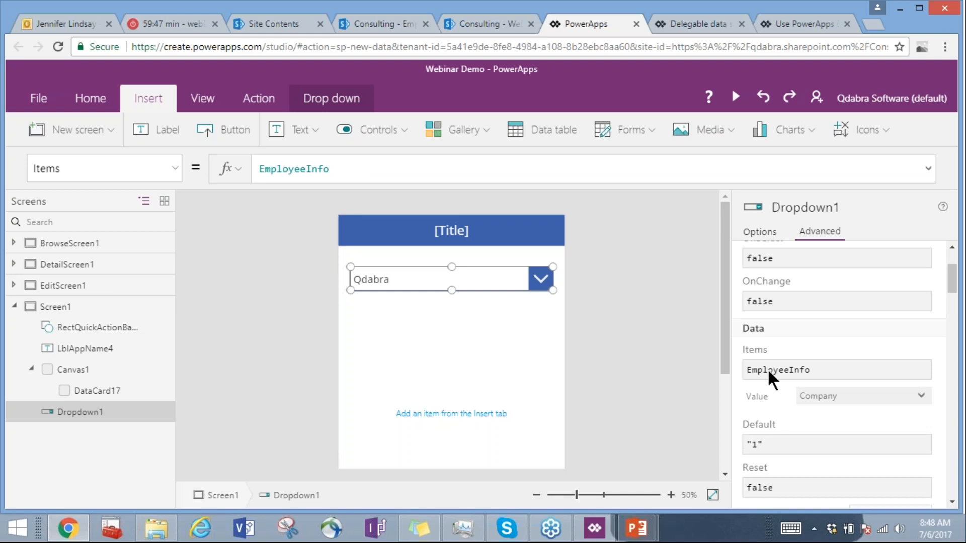
double_click(261, 169)
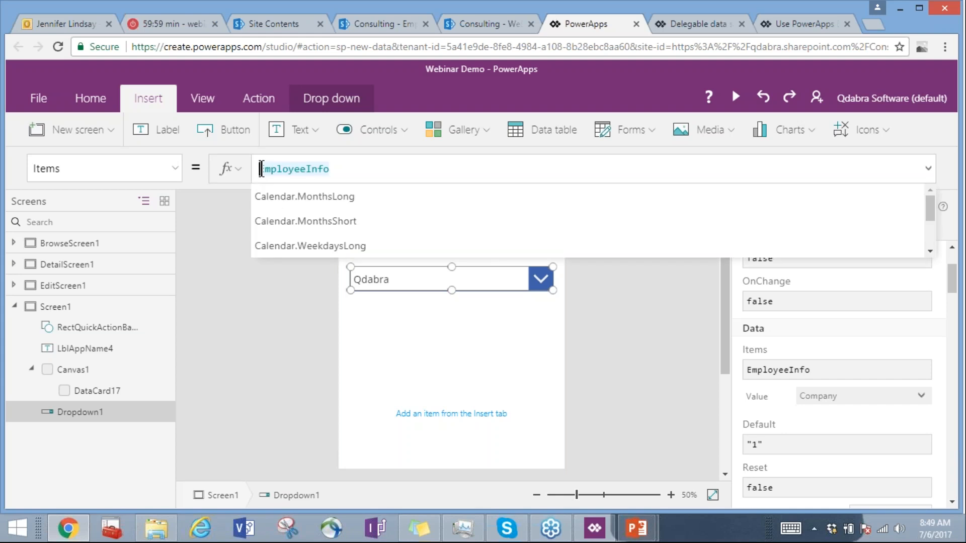
text(Distinct()
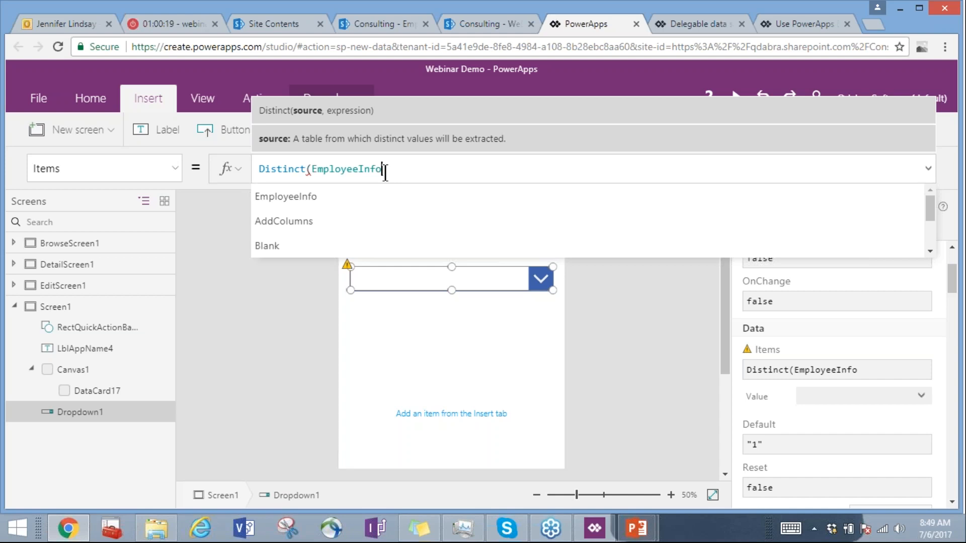
double_click(381, 170)
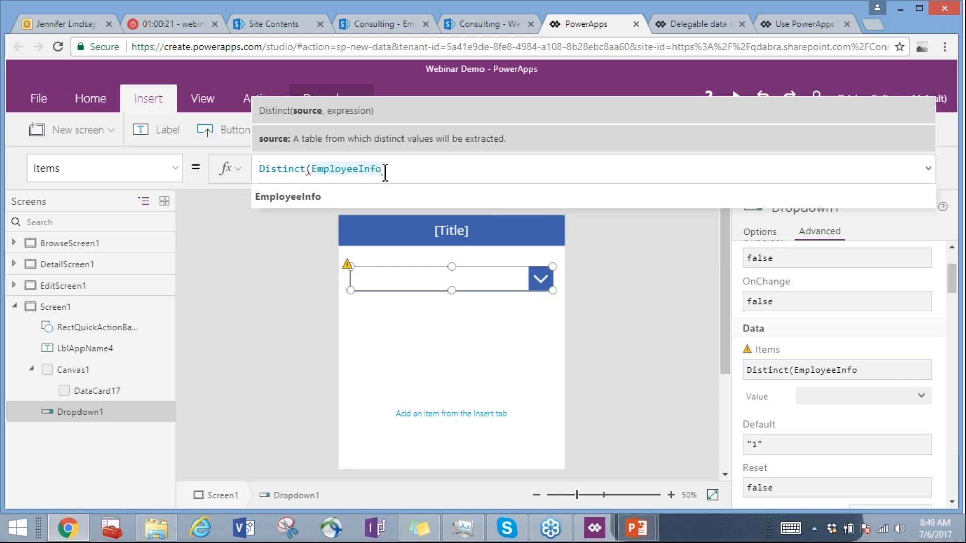
text(,)
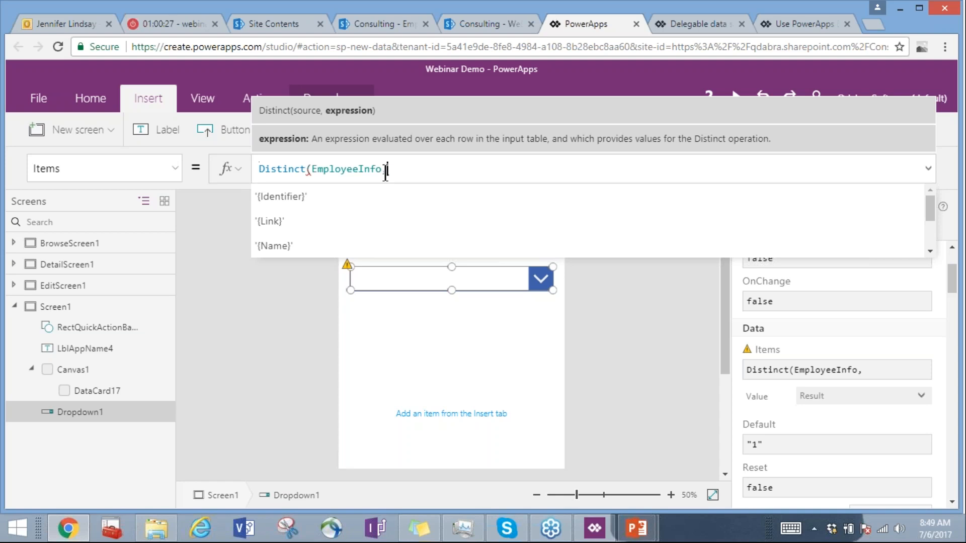
text(Company)
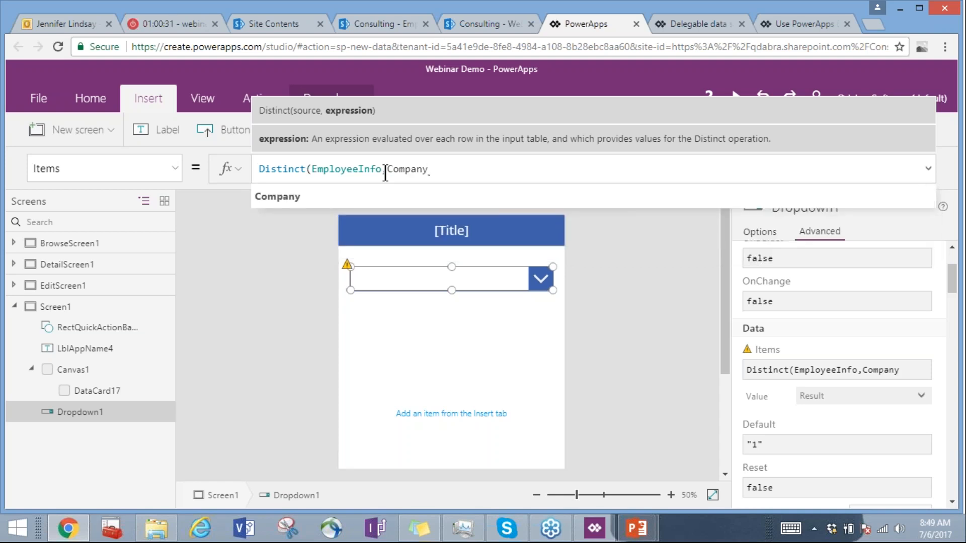
text())
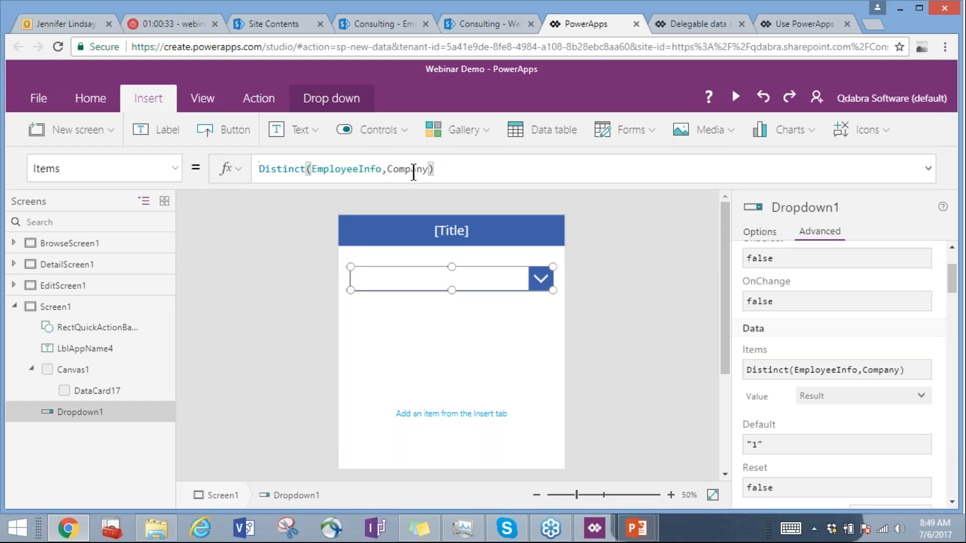
click(387, 345)
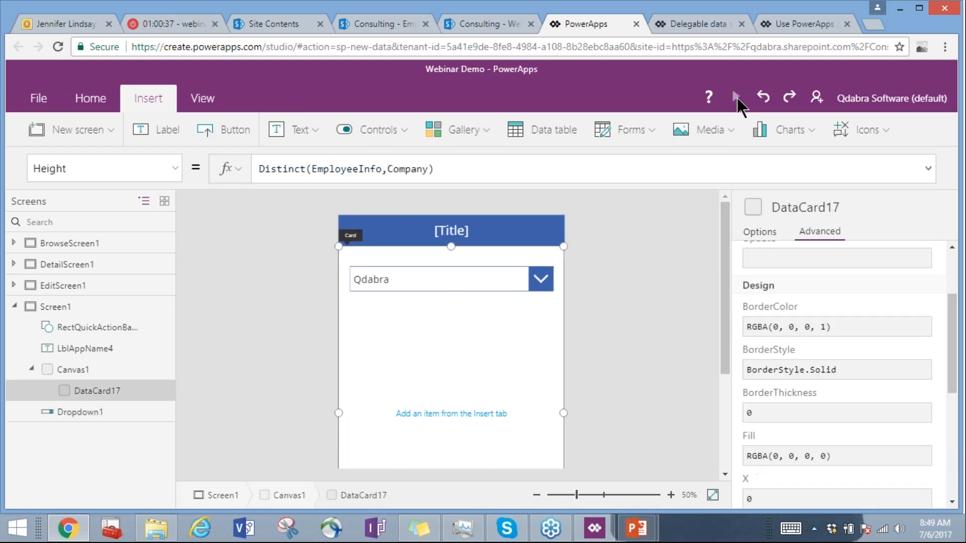
Preview Screen1, expand the drop down to check for duplicate company choices, and exit the preview
click(737, 98)
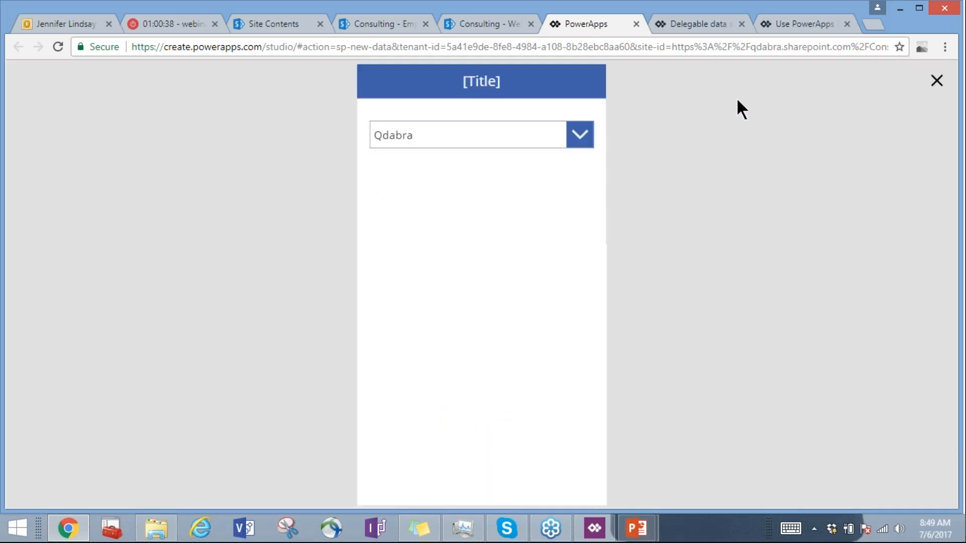
click(578, 133)
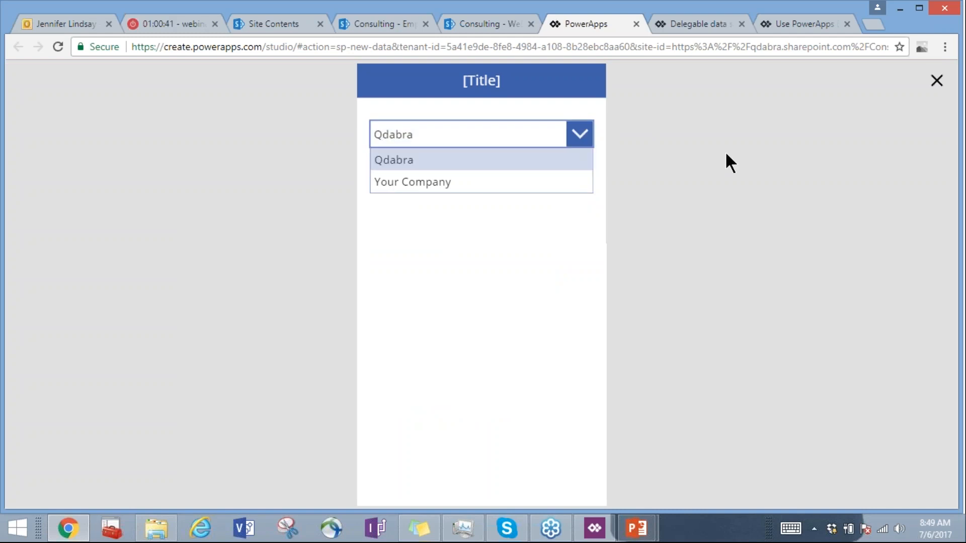
click(760, 154)
click(935, 81)
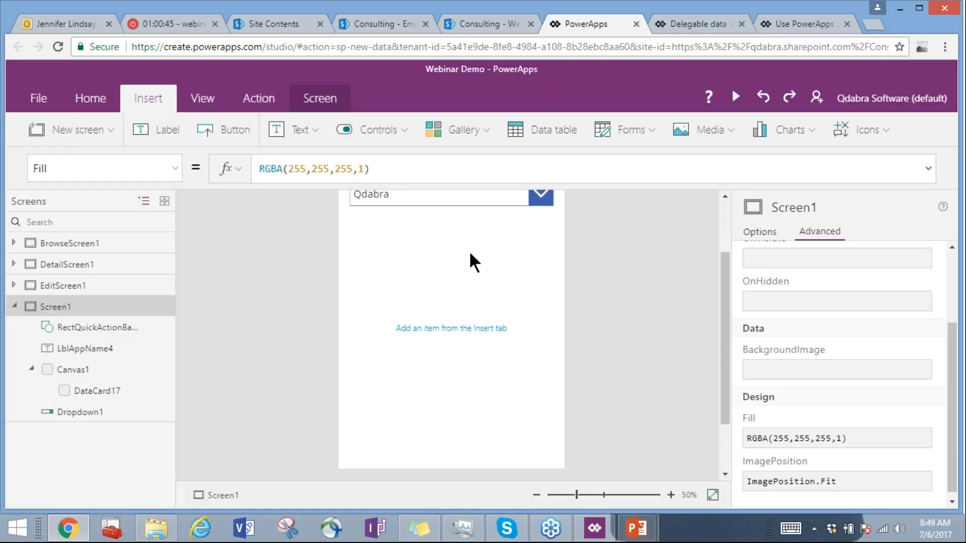
Examine the sorting, filtering and StartsWith parts of the Items formula of BrowseGallery1 on BrowseScreen1
scroll(458, 256, up, 2)
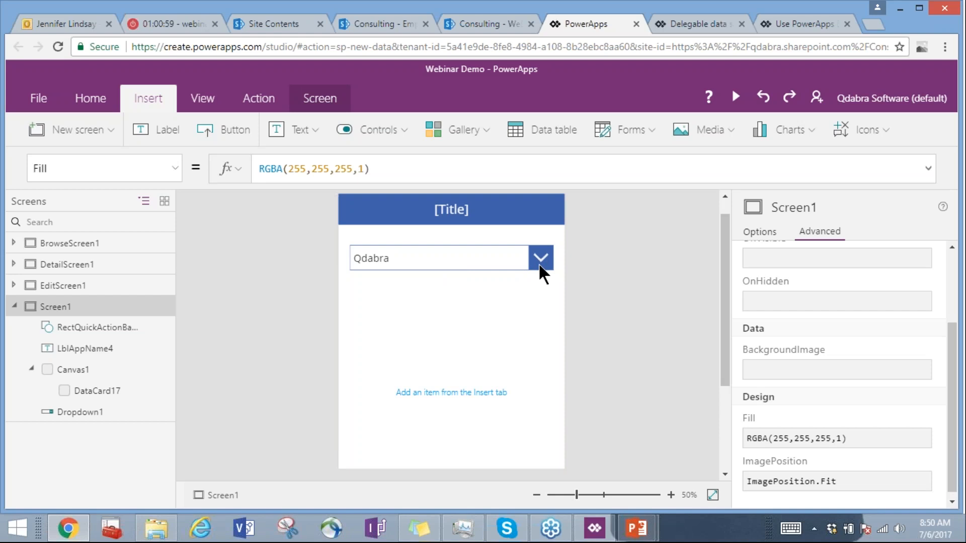
click(13, 243)
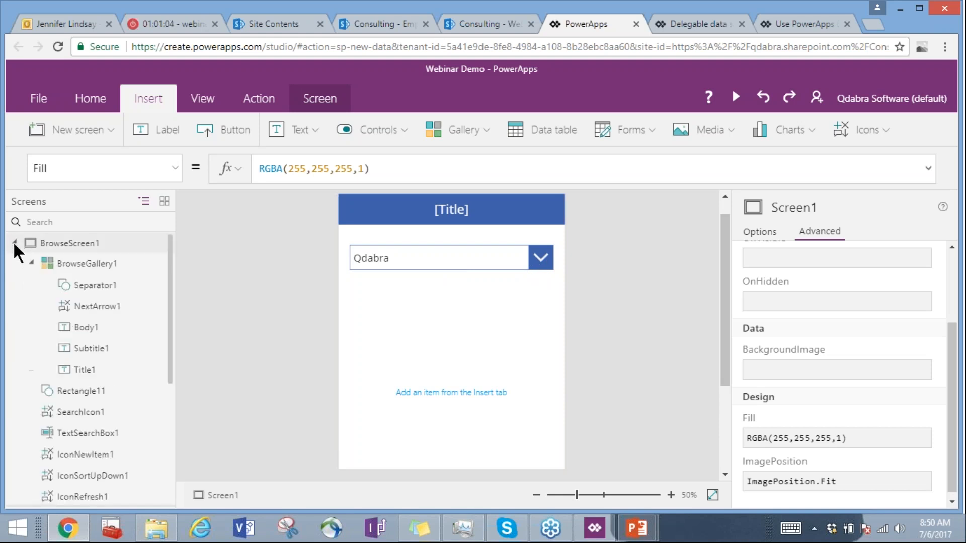
click(77, 261)
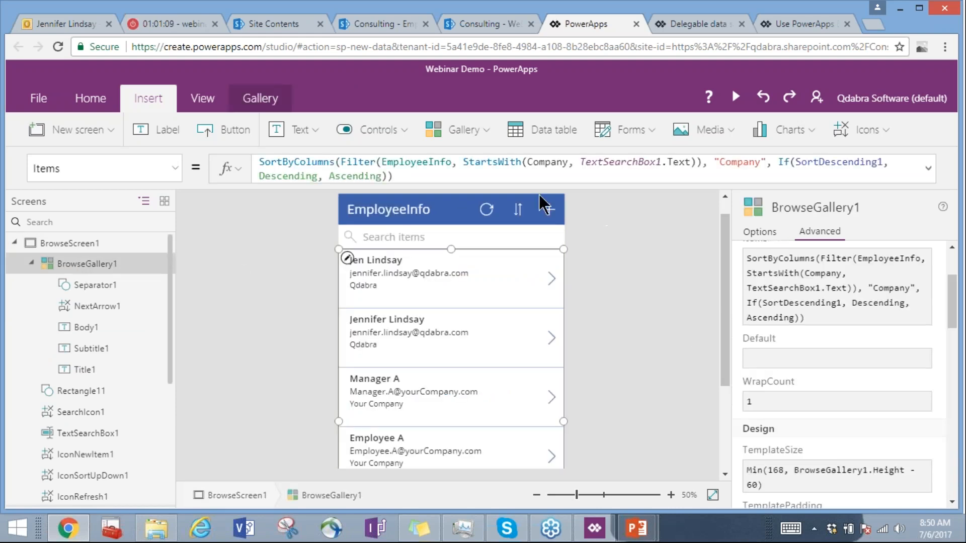
click(324, 162)
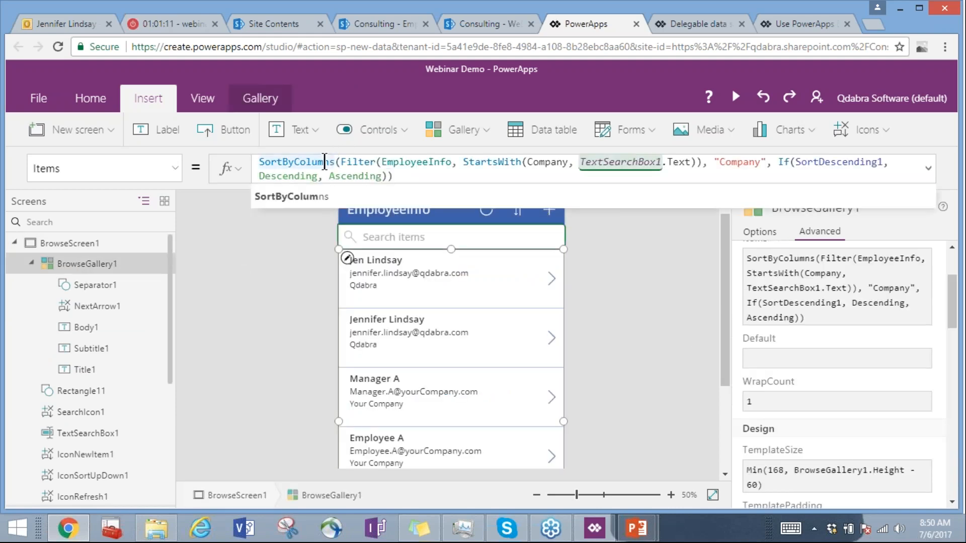
drag(325, 161, 267, 162)
click(353, 162)
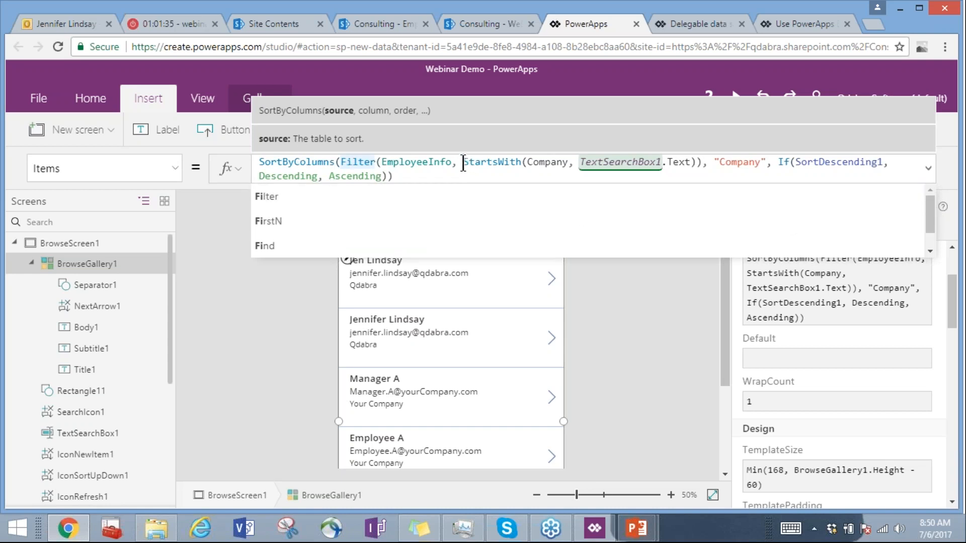
drag(464, 164, 698, 166)
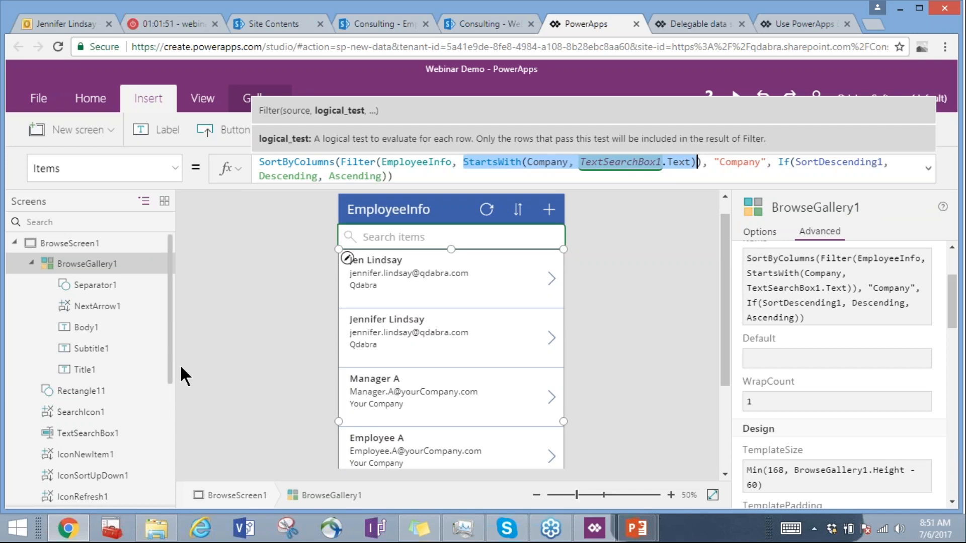
click(167, 340)
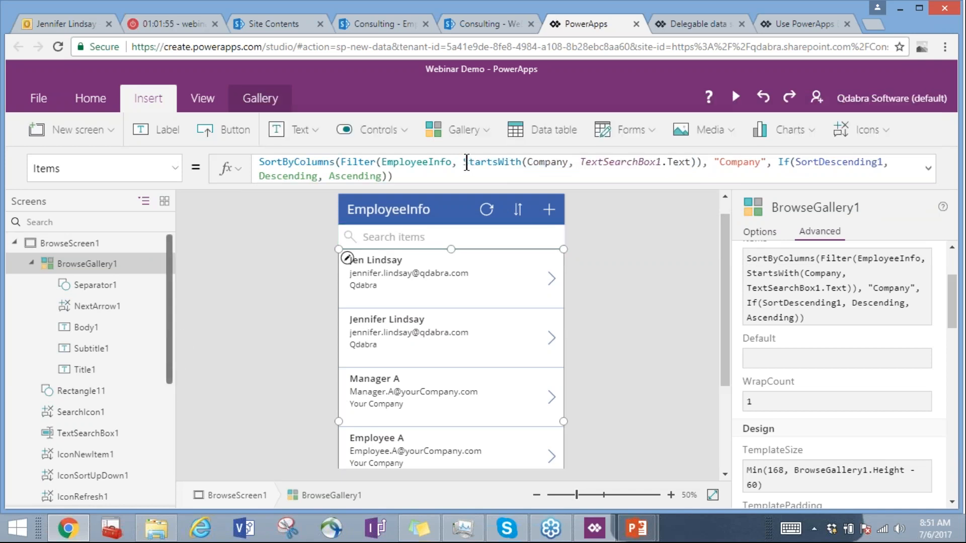
Replace the StartsWith condition in BrowseGallery1's Items filter with Company=Dropdown1.Selected.Value and check the filtered gallery
drag(464, 162, 481, 162)
drag(658, 168, 694, 164)
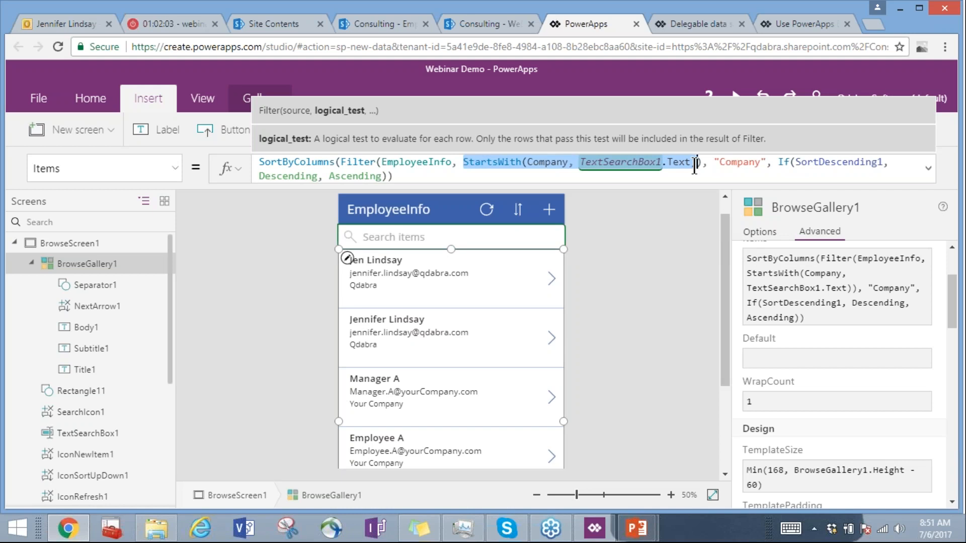
text(Company)
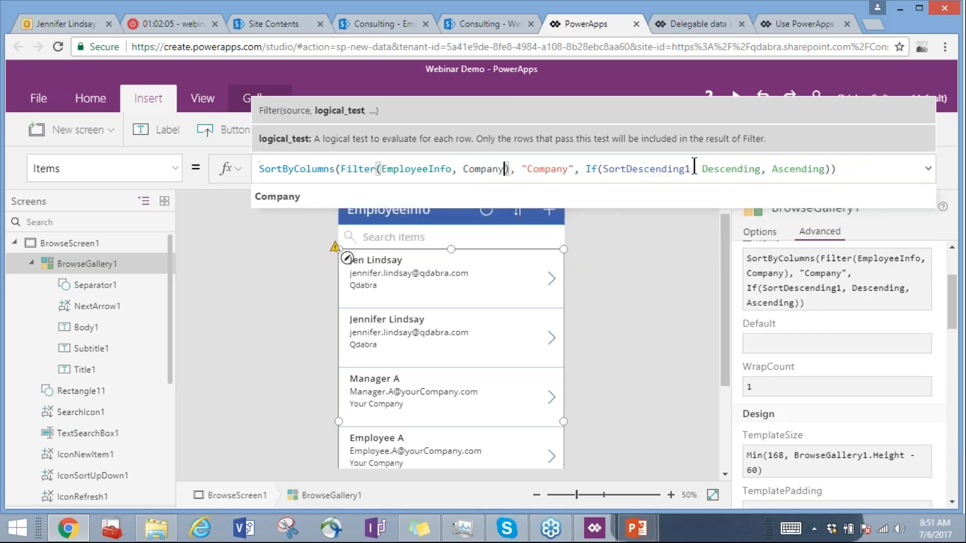
text(=)
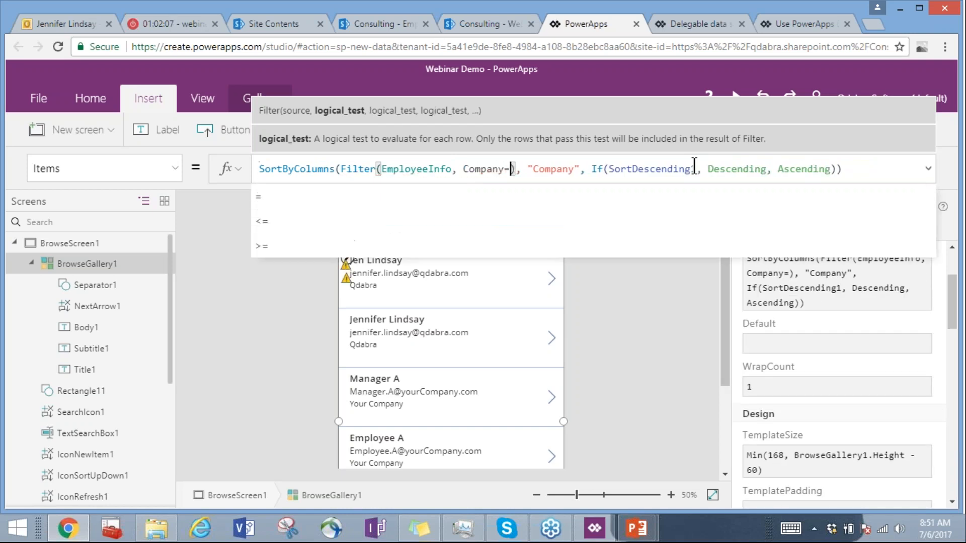
text(Dropdown)
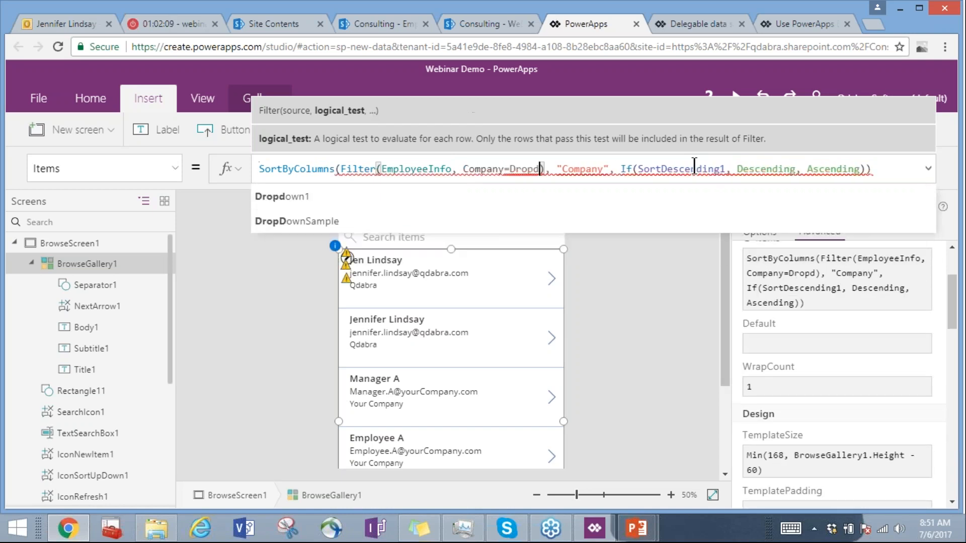
text(1.)
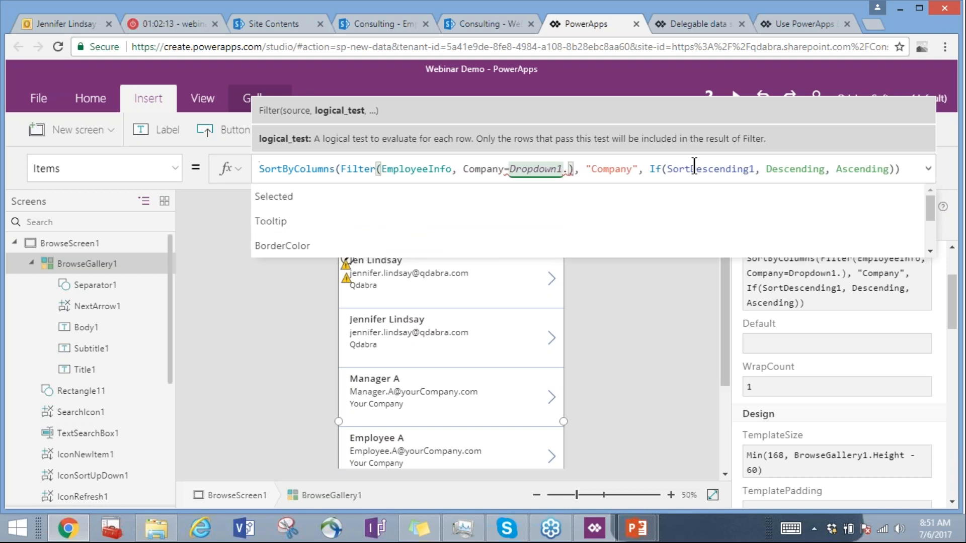
text(Selected)
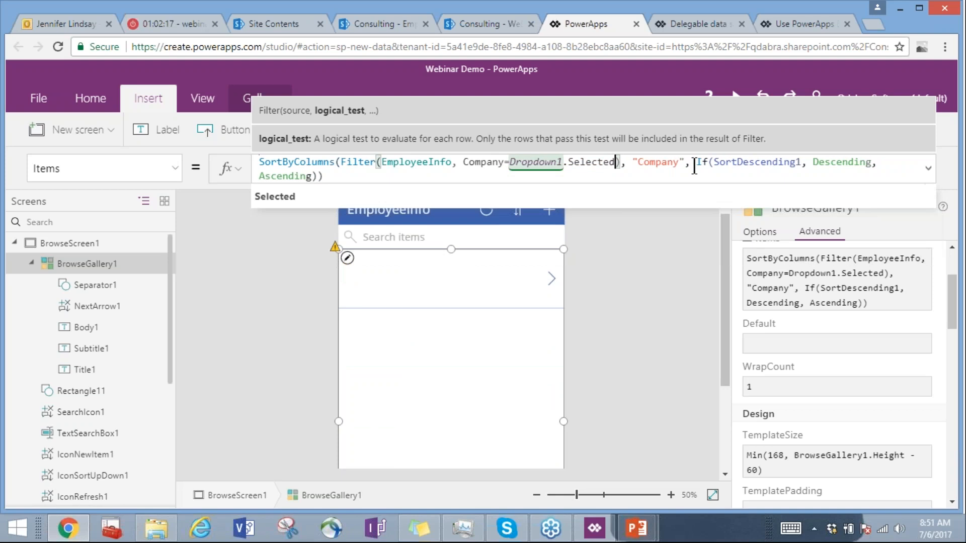
text(.V)
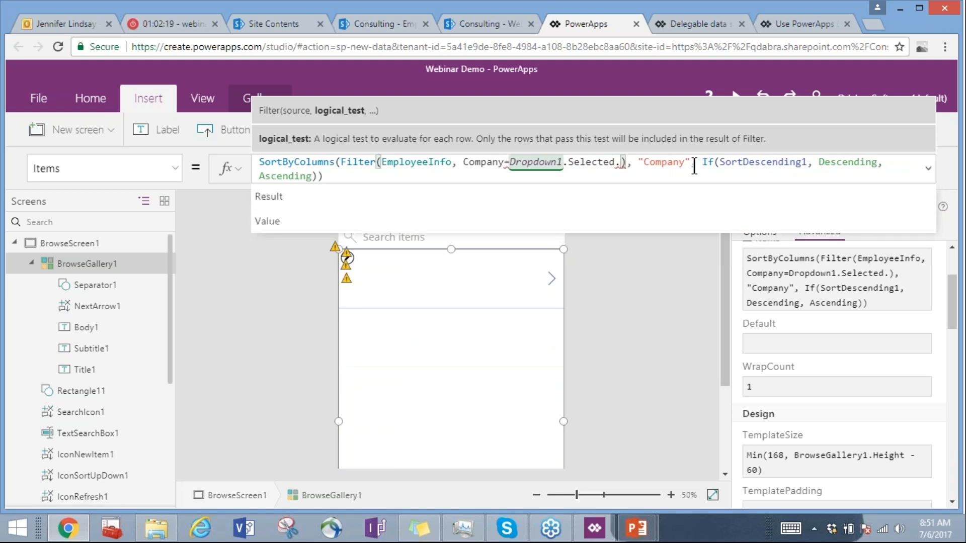
text(alue)
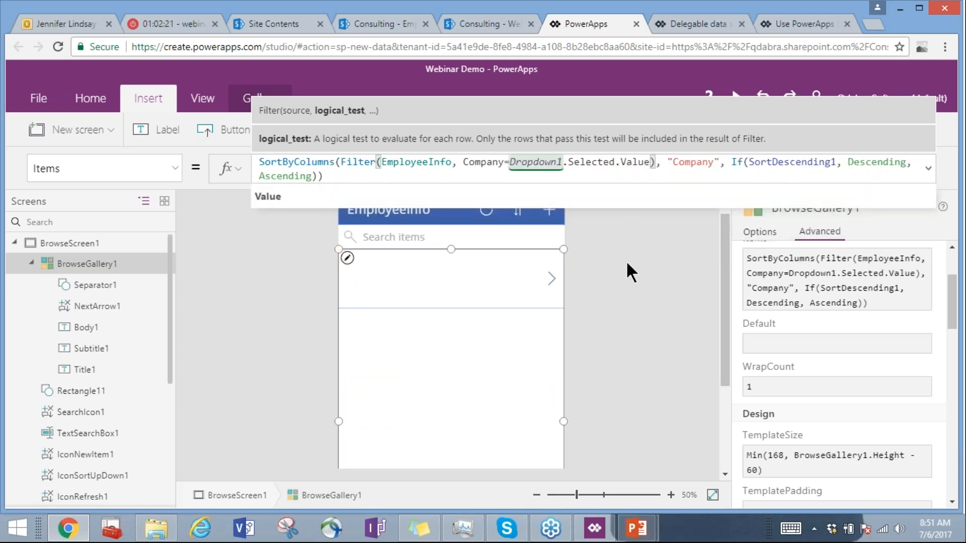
click(661, 206)
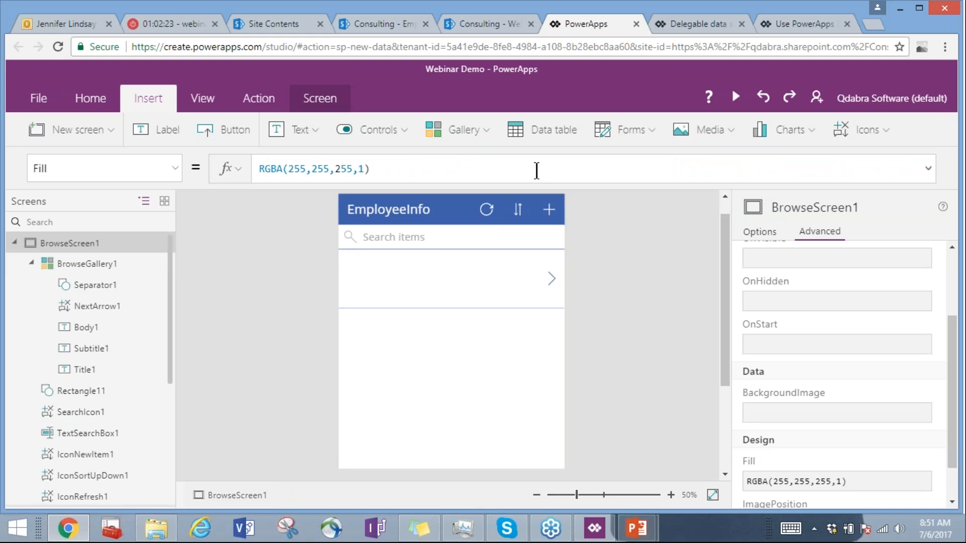
click(81, 262)
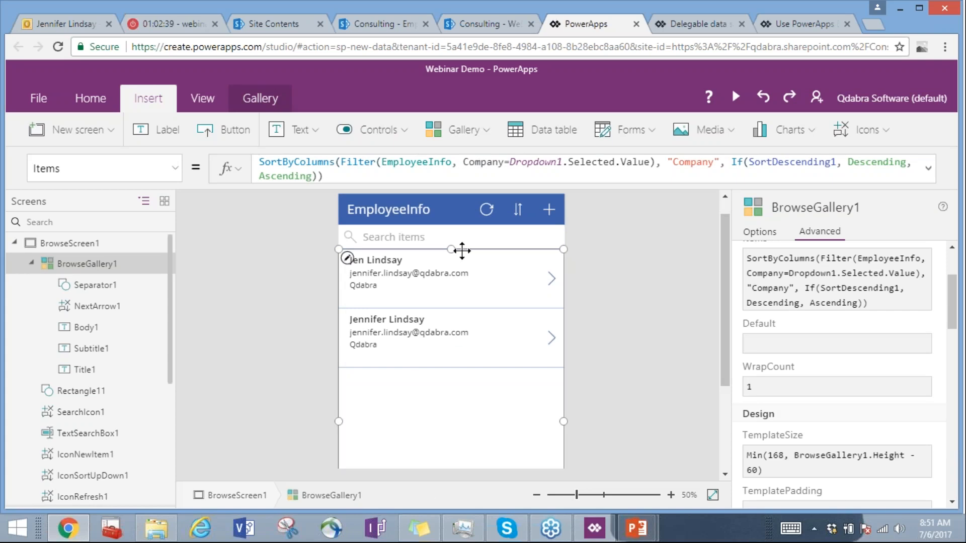
Insert two buttons on Screen1 and select the first one
click(13, 239)
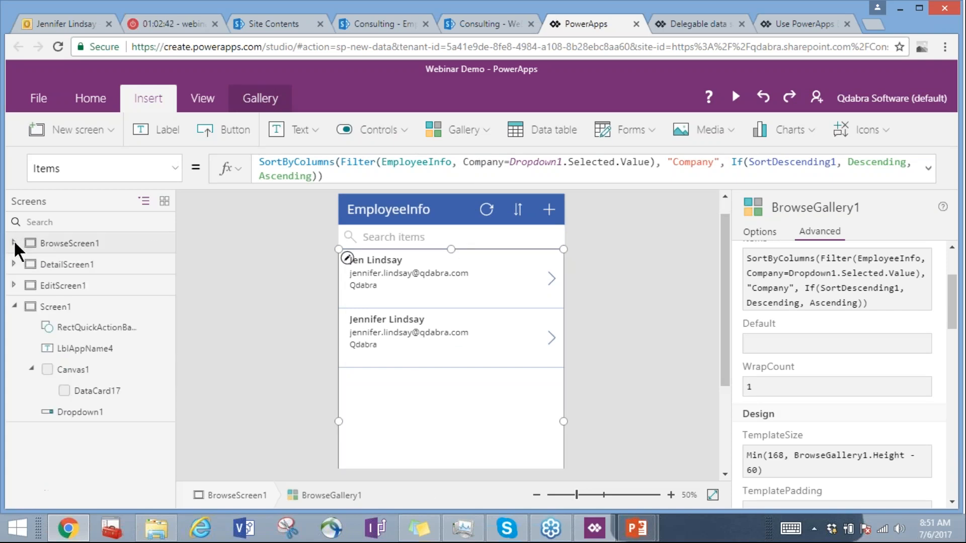
click(50, 309)
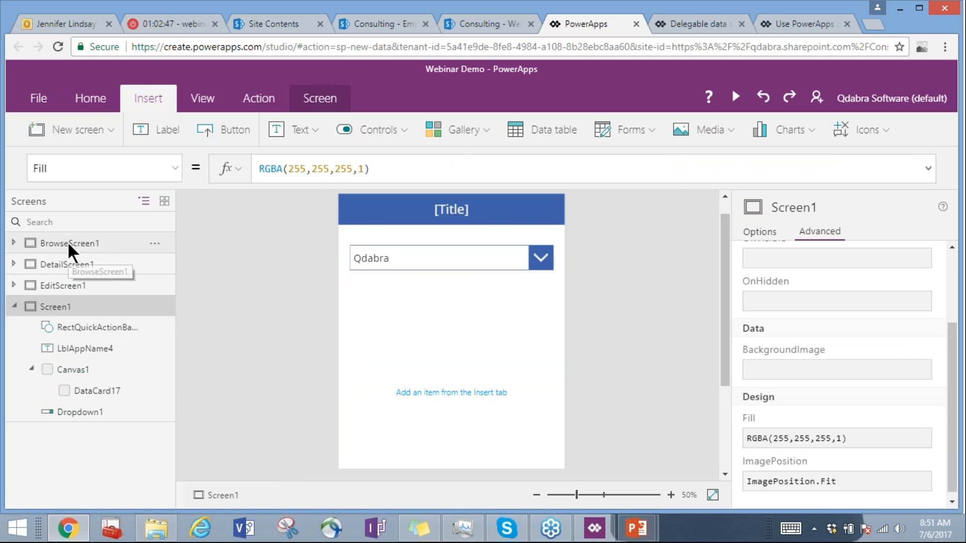
click(219, 132)
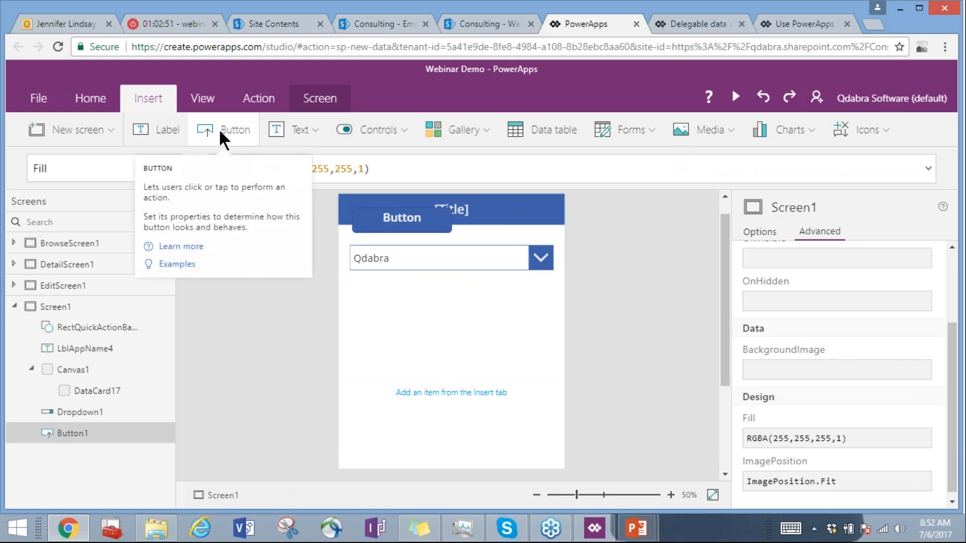
click(218, 129)
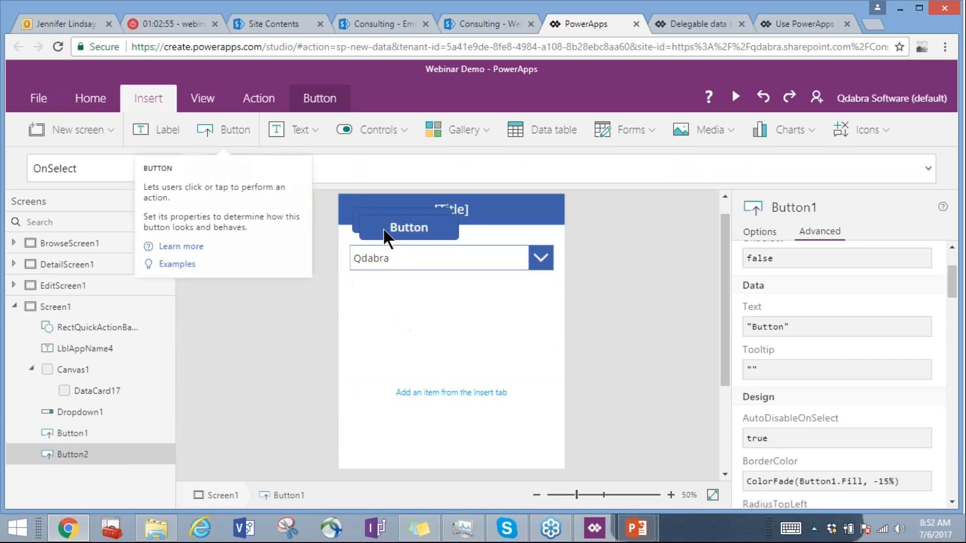
click(379, 219)
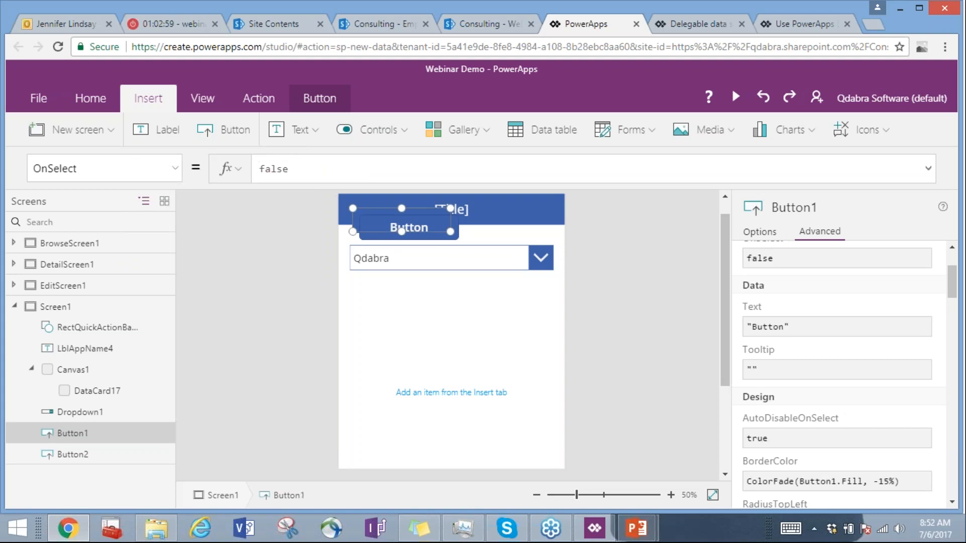
Delete the selected extra button and move the remaining button below the company drop down on Screen1
key(Delete)
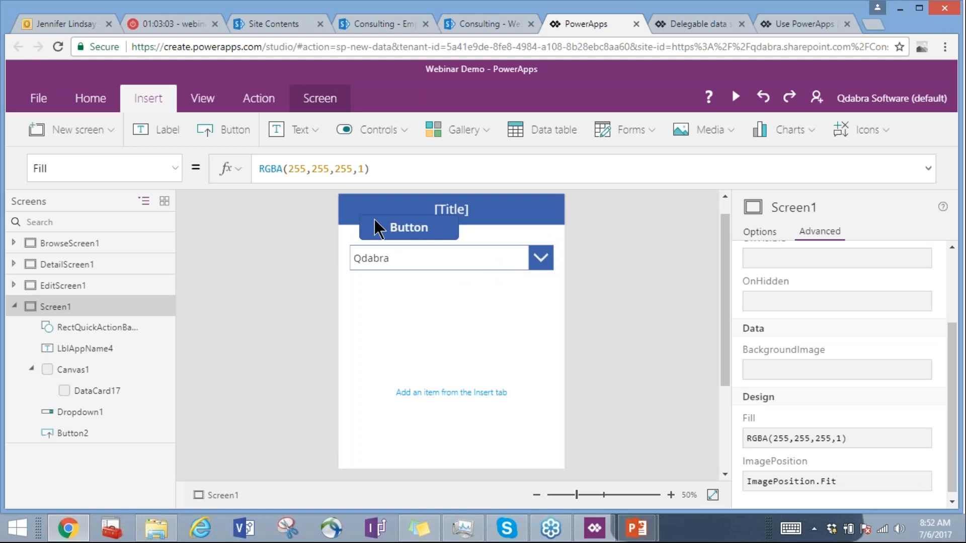
click(375, 220)
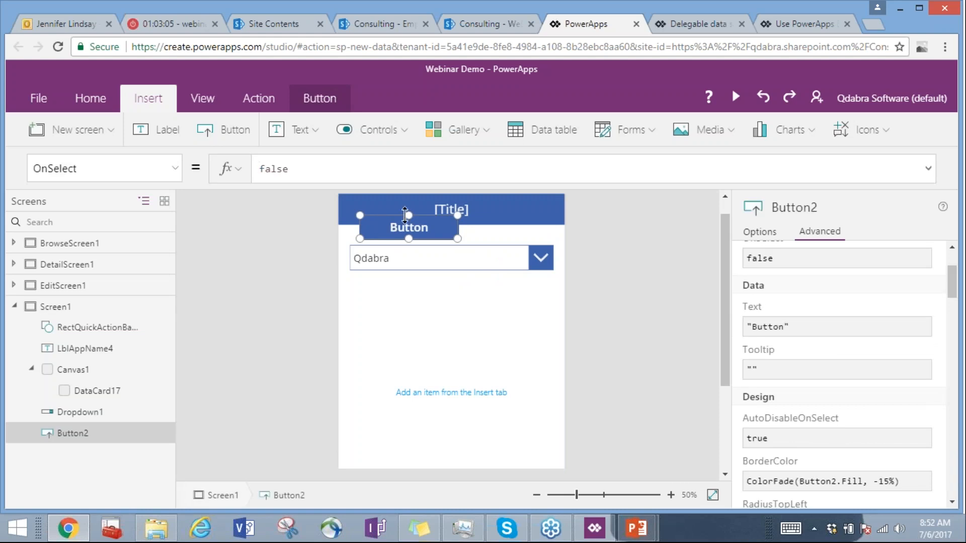
drag(407, 215, 448, 302)
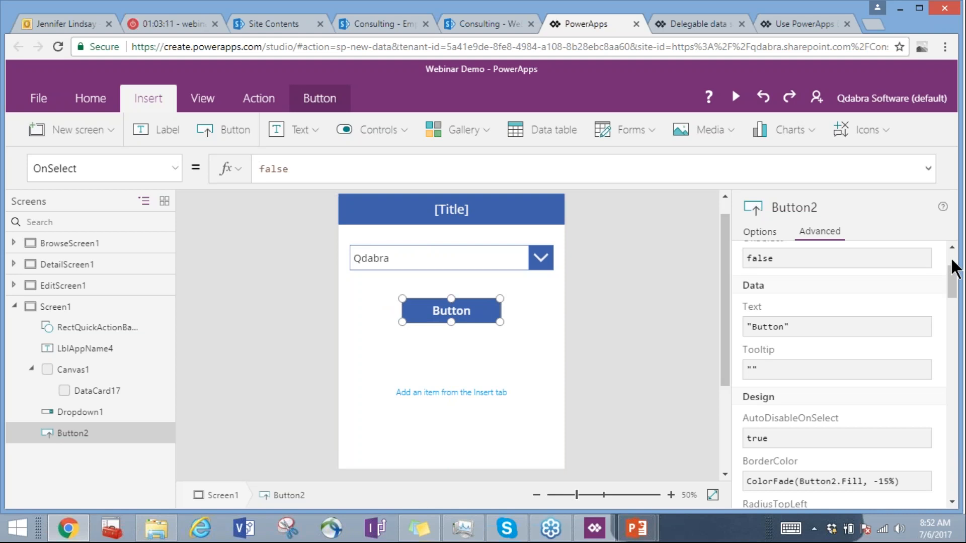
Set the button's OnSelect action to Navigate(BrowseScreen1,ScreenTransition.Fade)
scroll(954, 266, up, 3)
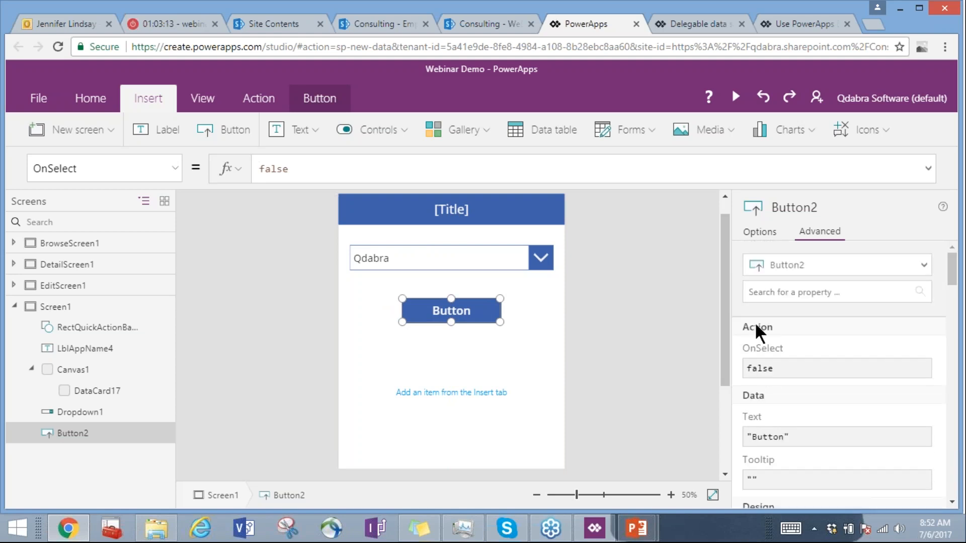
click(767, 361)
drag(775, 369, 739, 361)
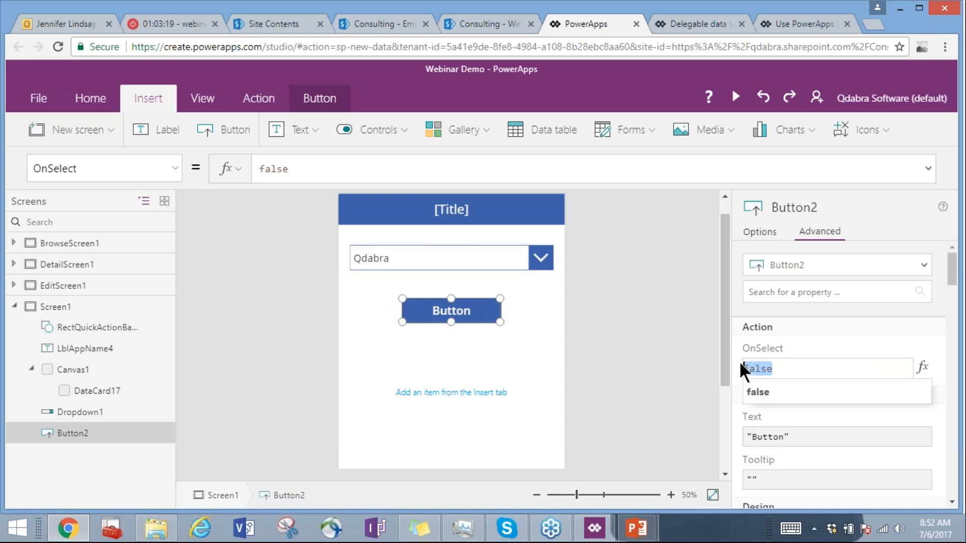
key(BackSpace)
text(Navigate)
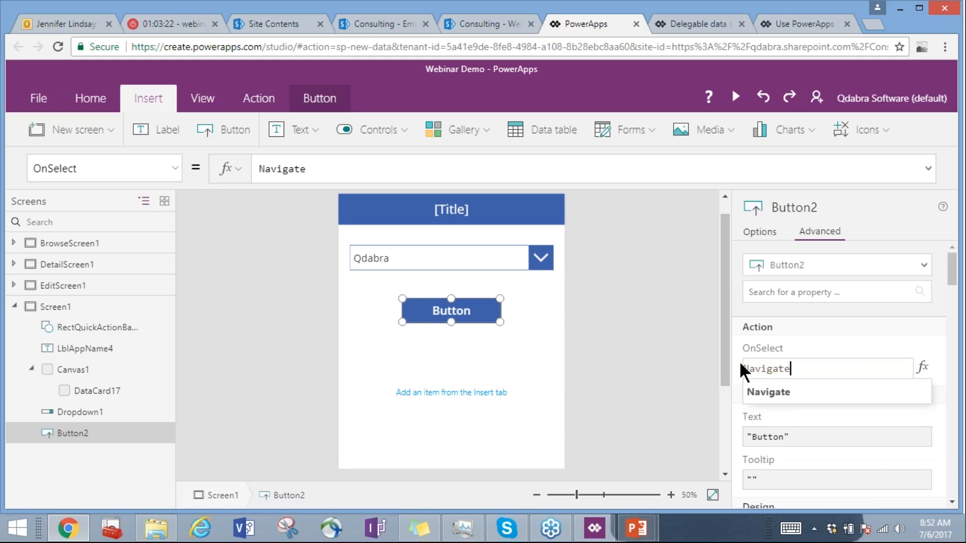
click(756, 385)
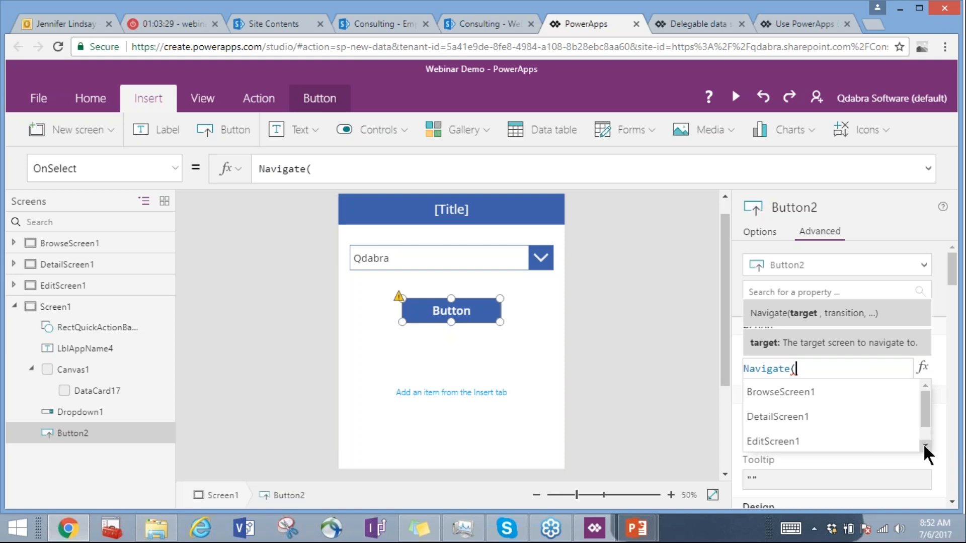
click(776, 391)
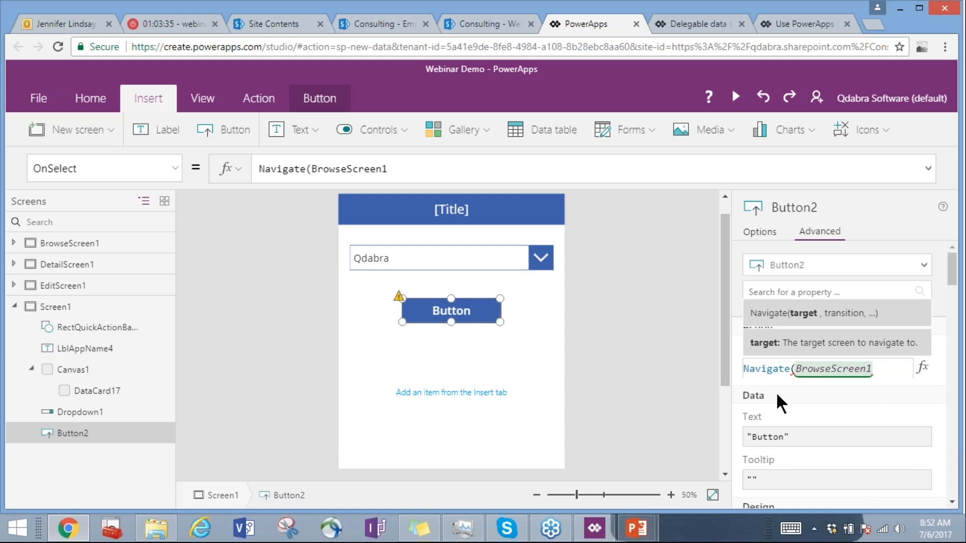
text(,)
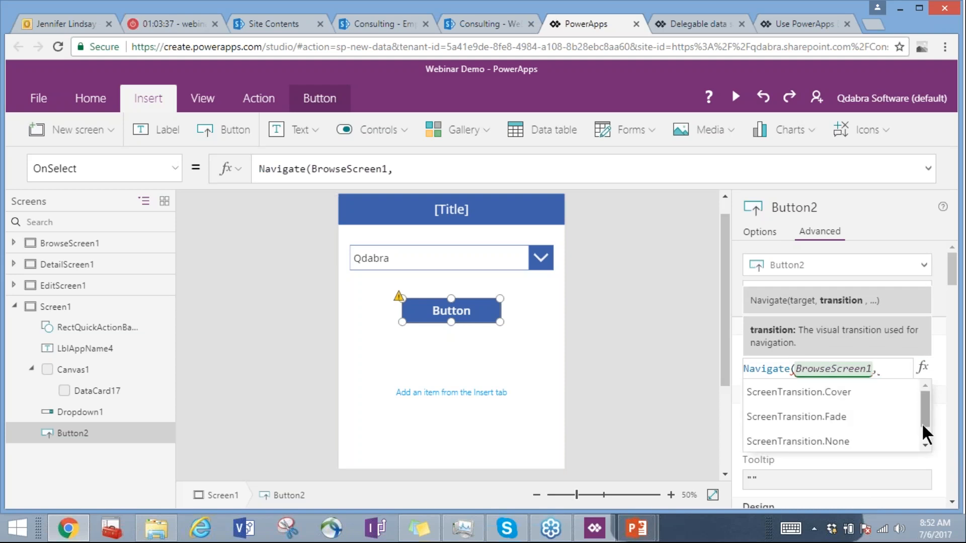
click(796, 416)
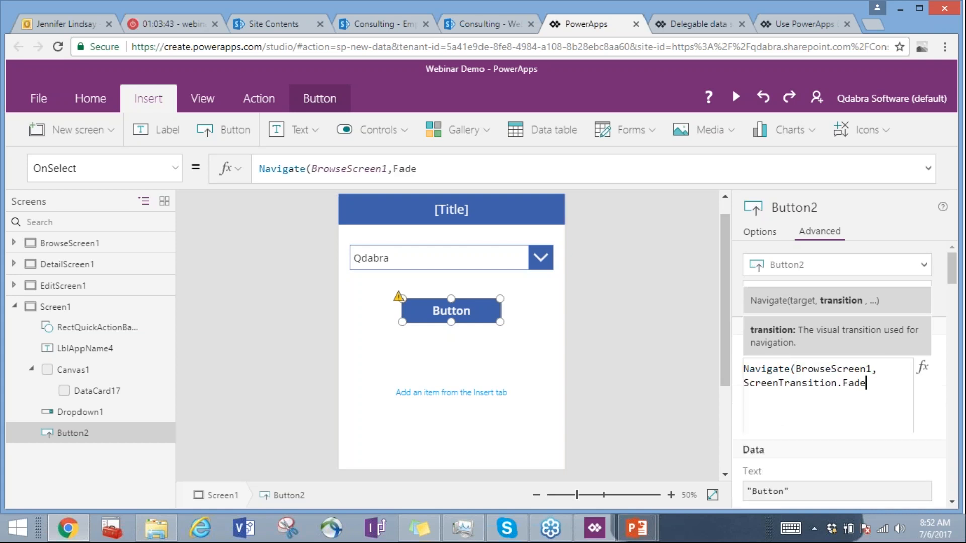
text())
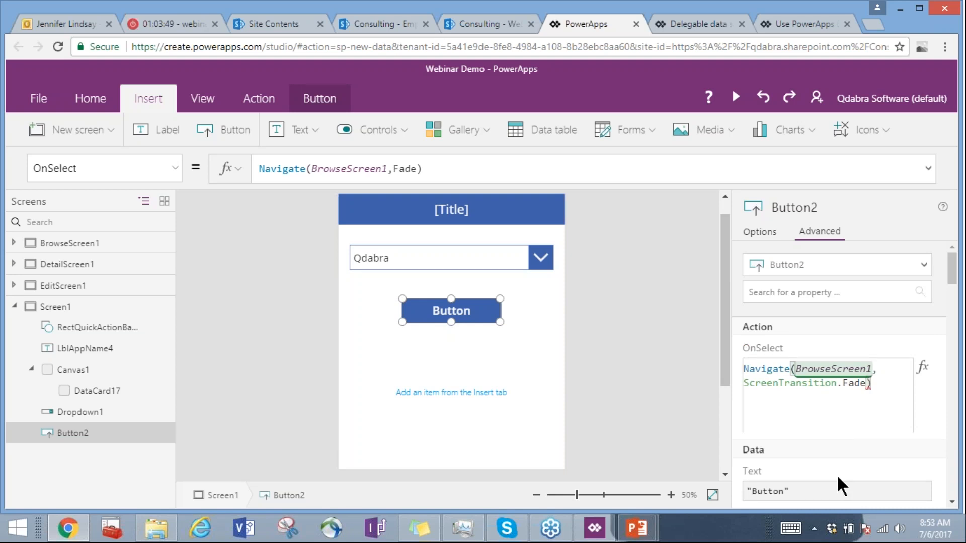
click(769, 487)
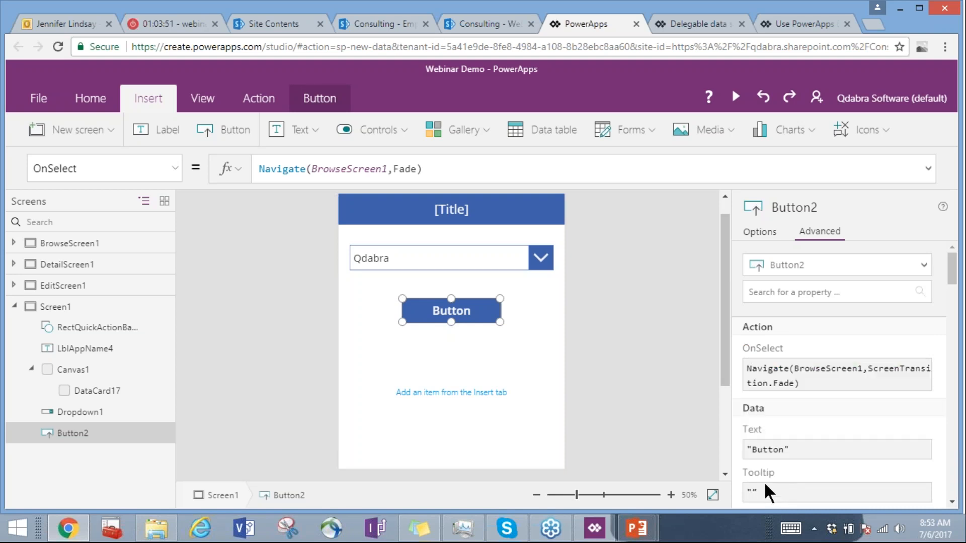
Change the button's text to "Go" and deselect the button
click(763, 448)
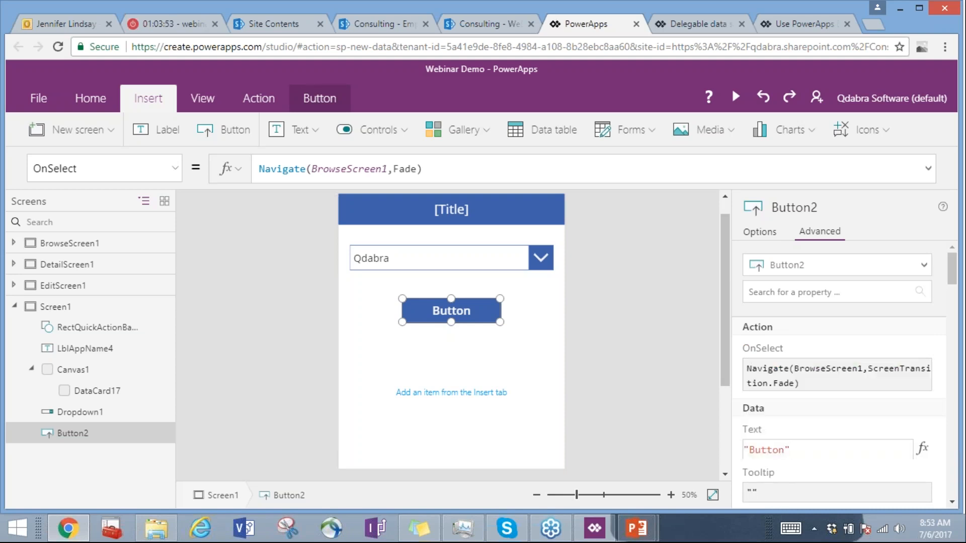
double_click(765, 450)
text(Go)
click(437, 345)
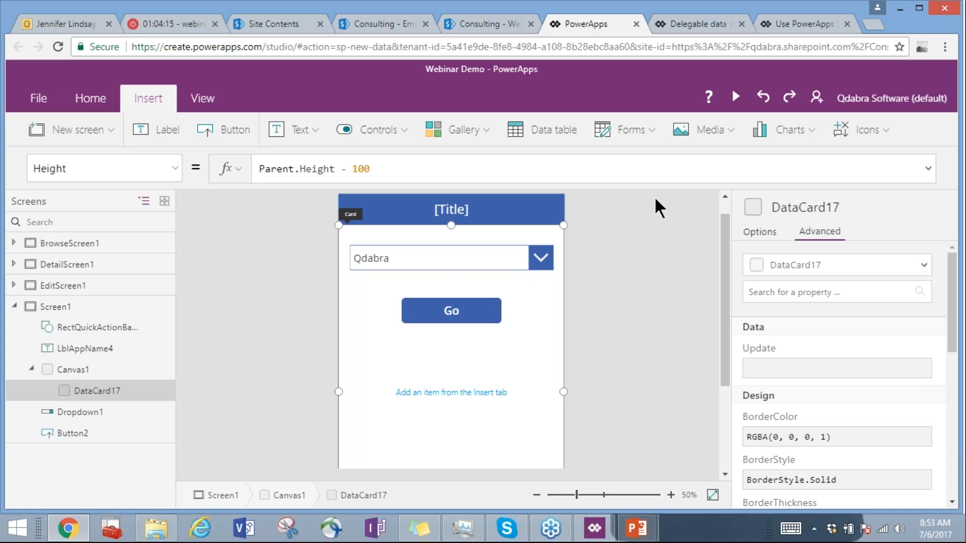
Preview Screen1, choose Qdabra in the drop down, test the Go button's navigation to the filtered gallery, and exit the preview
click(736, 98)
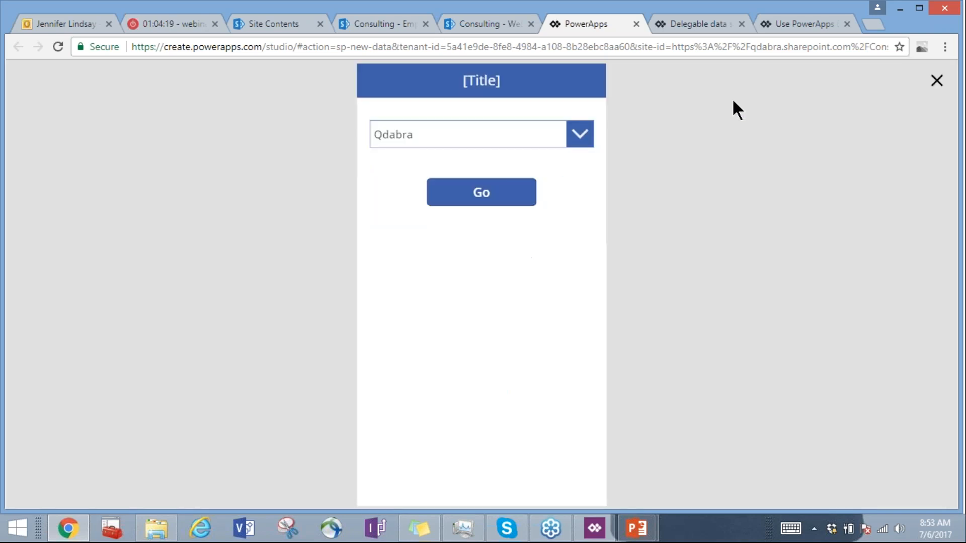
click(580, 142)
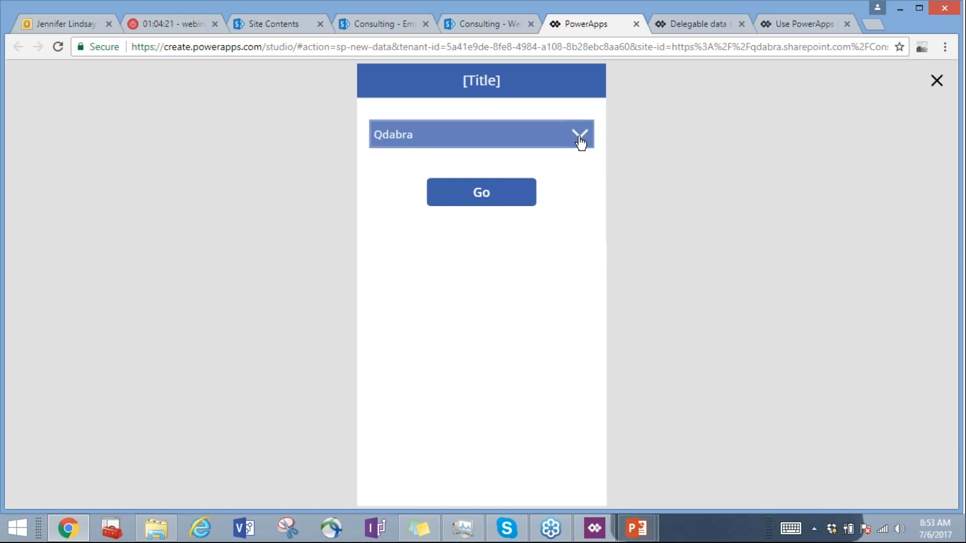
click(481, 155)
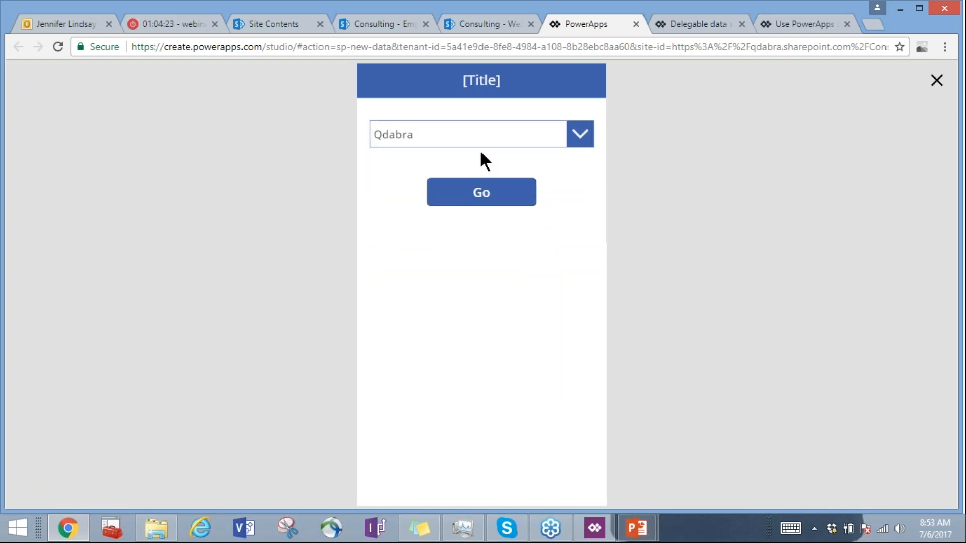
click(476, 197)
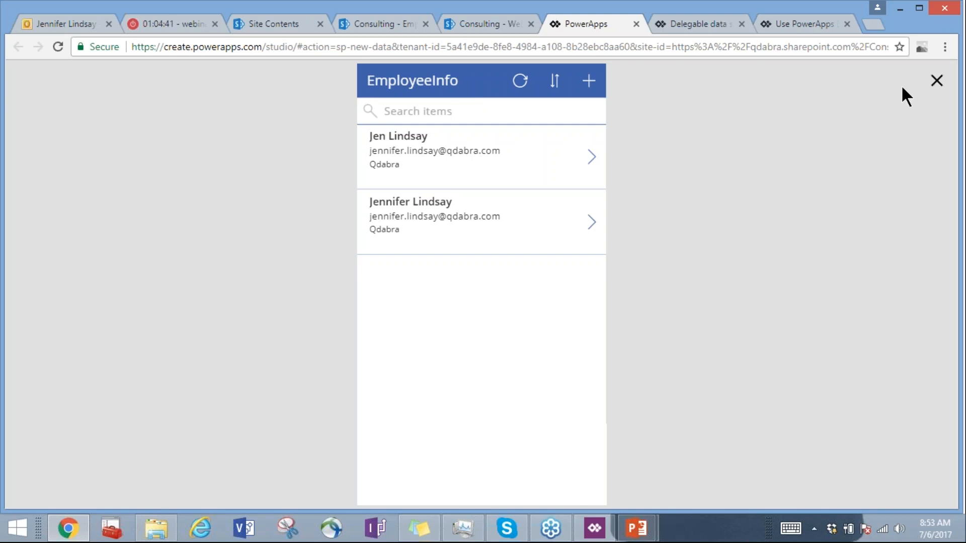
click(933, 83)
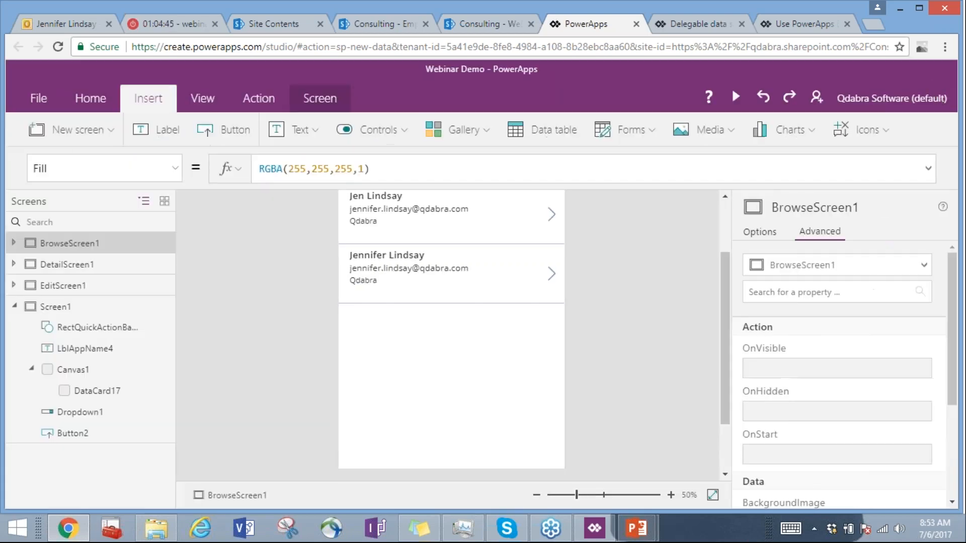
click(723, 216)
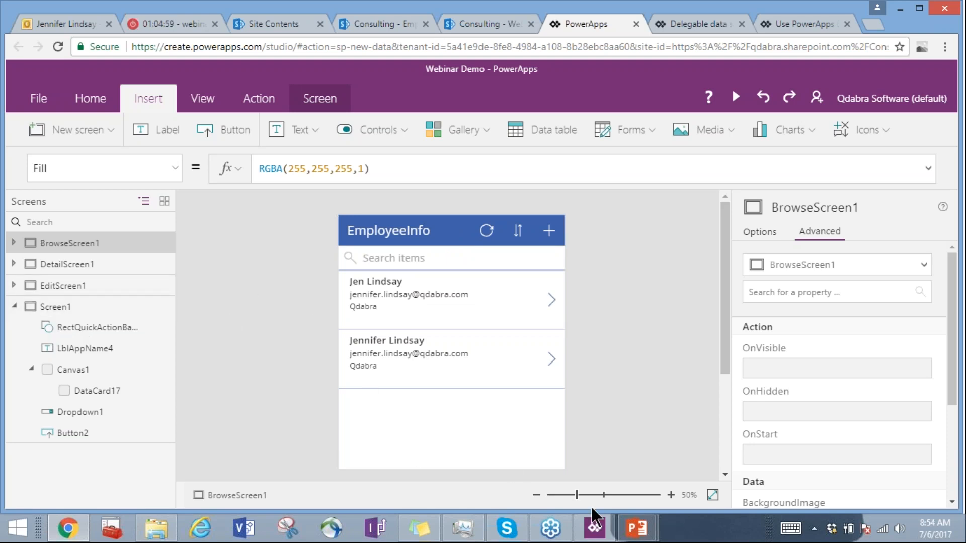
Switch to the running PowerPoint slide show of Intro to PowerApps Part I and bring up the taskbar over it
mouse_move(632, 536)
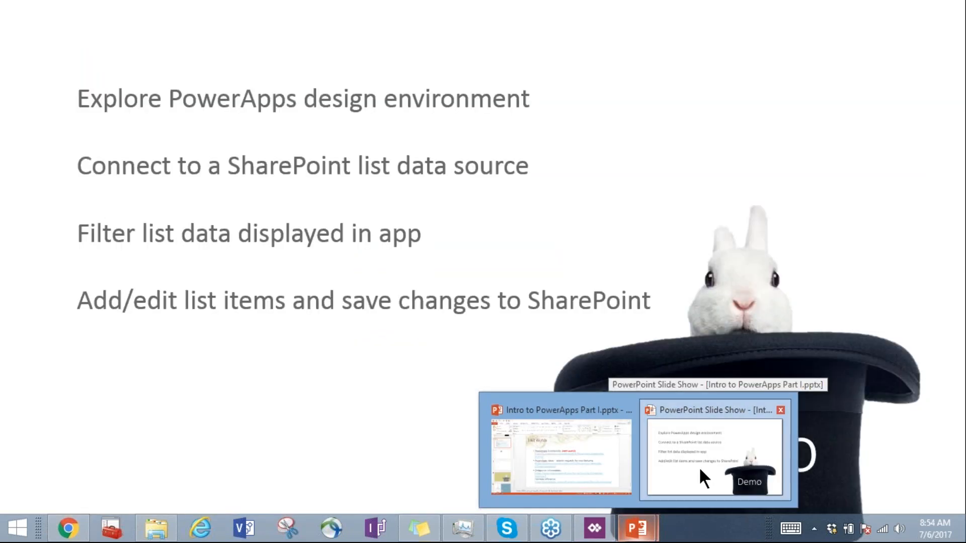
click(699, 466)
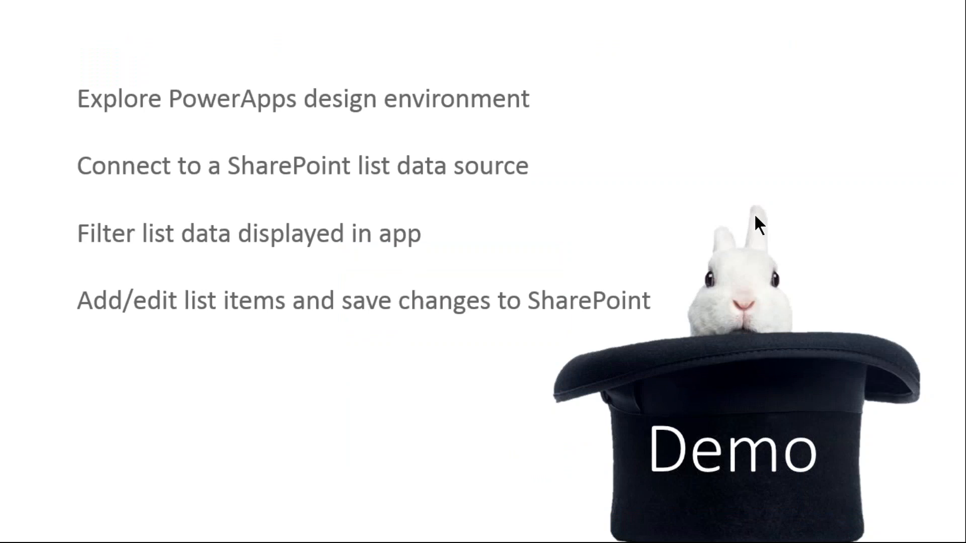
key(ctrl+t)
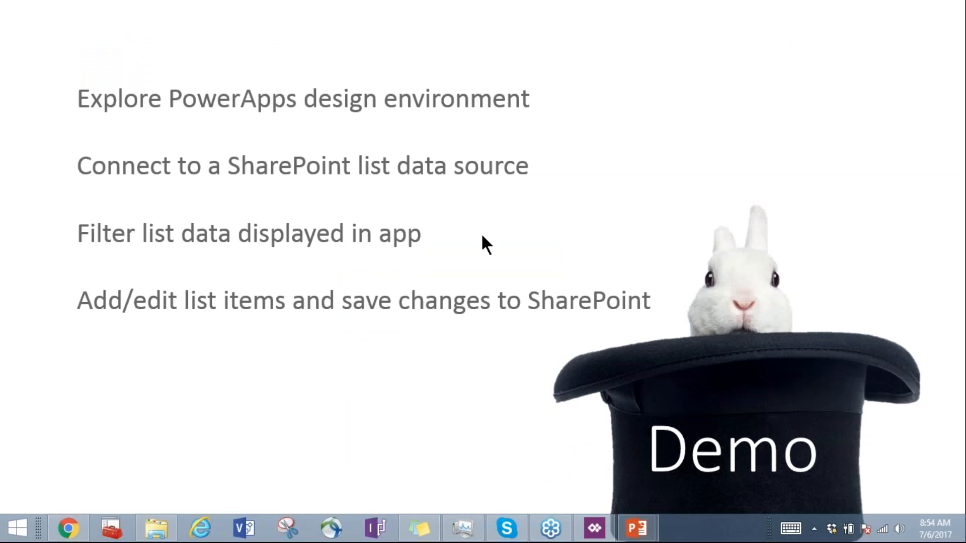